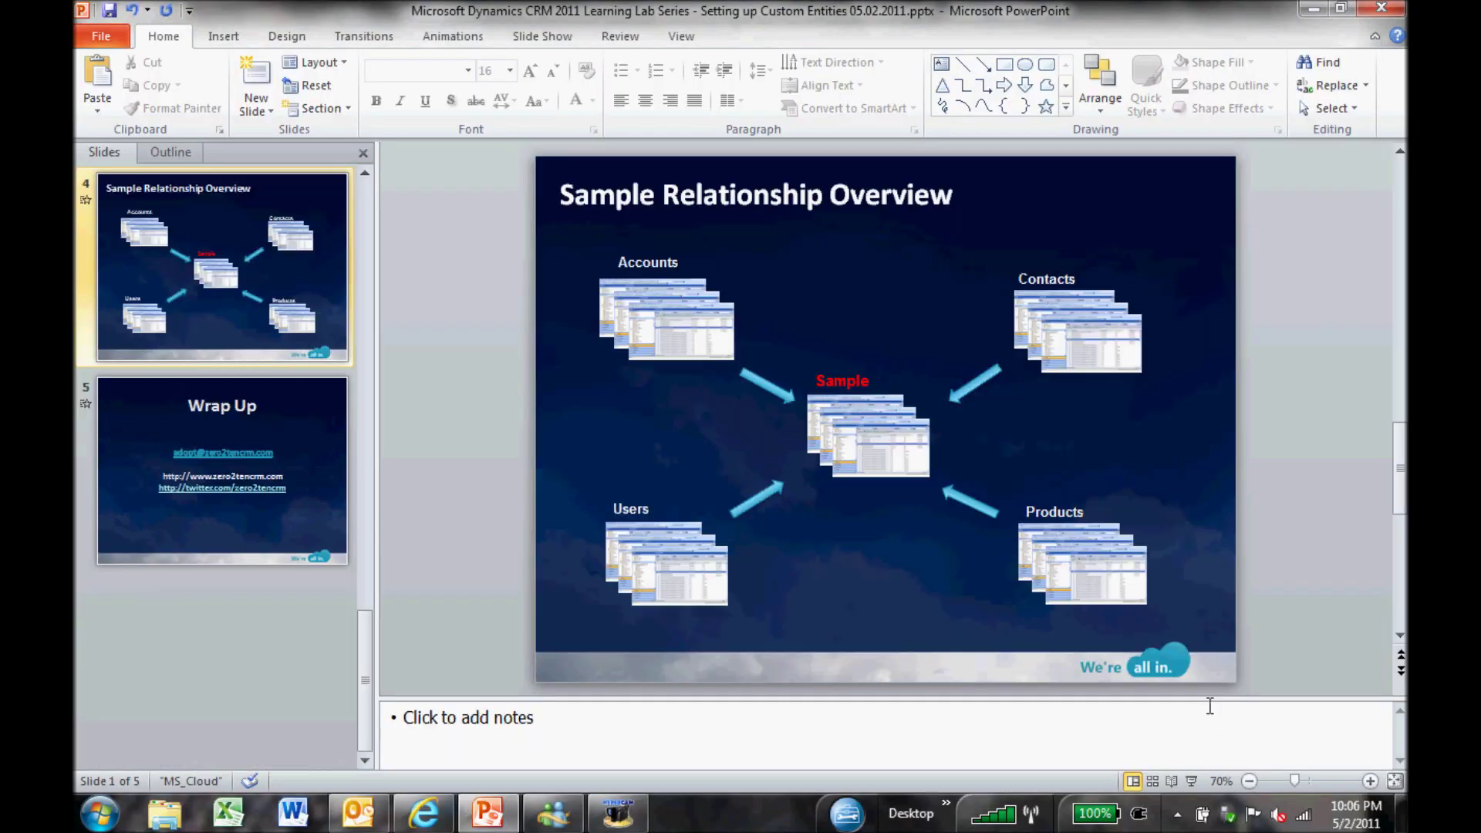
- Go through Settings > Customizations > Customize the System to list the Default Solution's 270 components
left_click(421, 825)
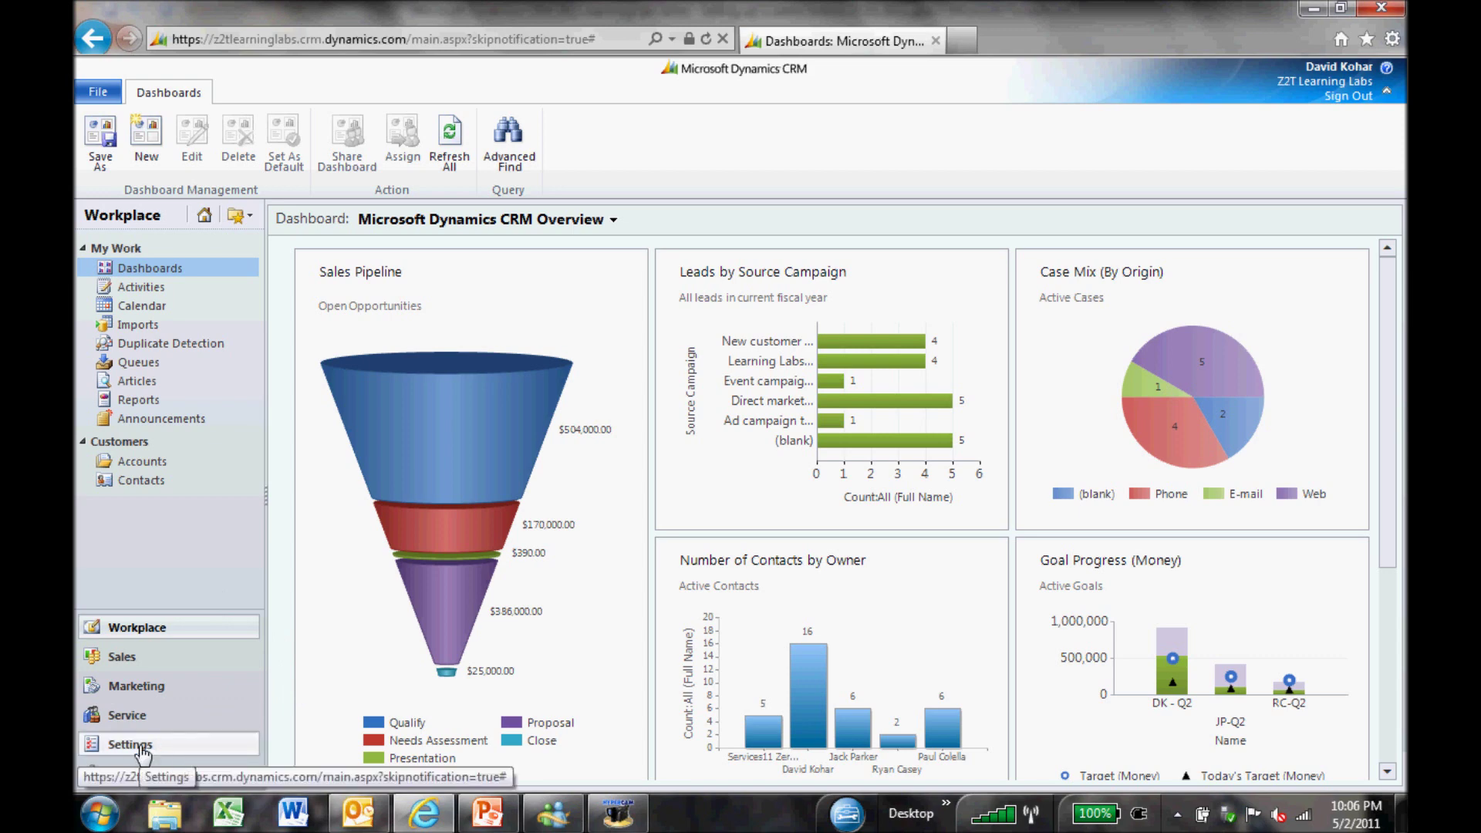
left_click(131, 744)
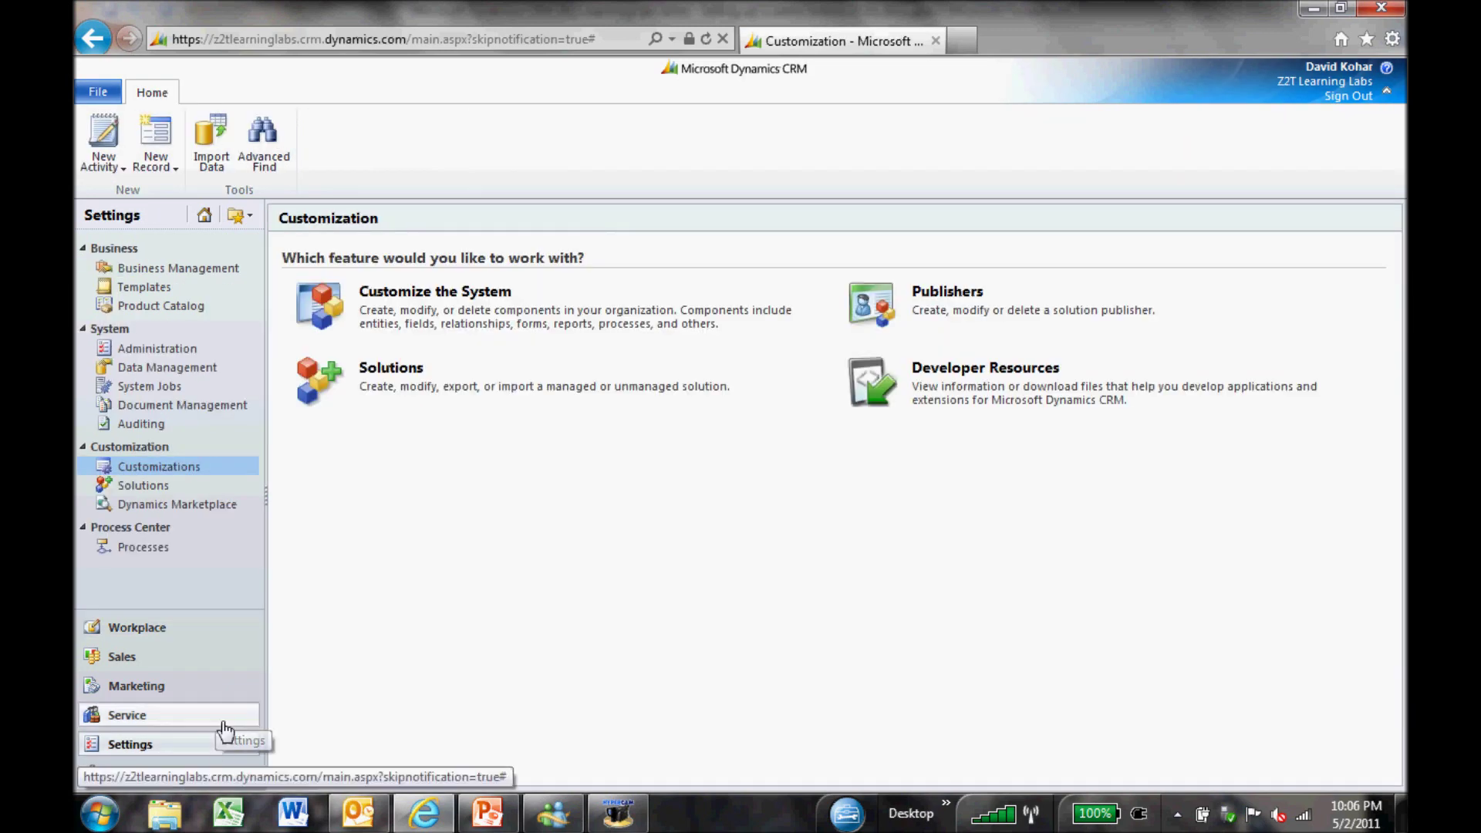
left_click(123, 467)
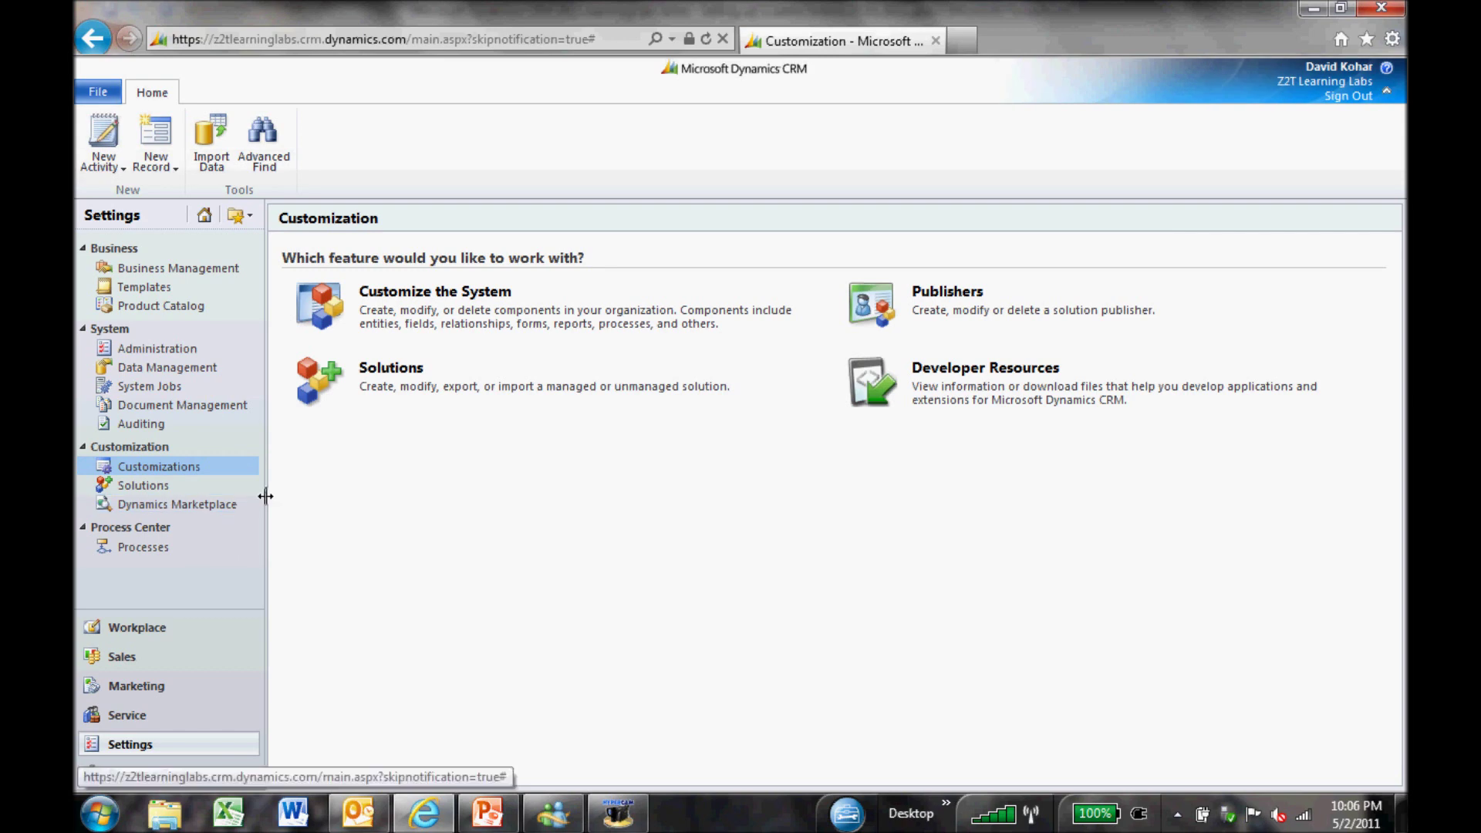
left_click(467, 318)
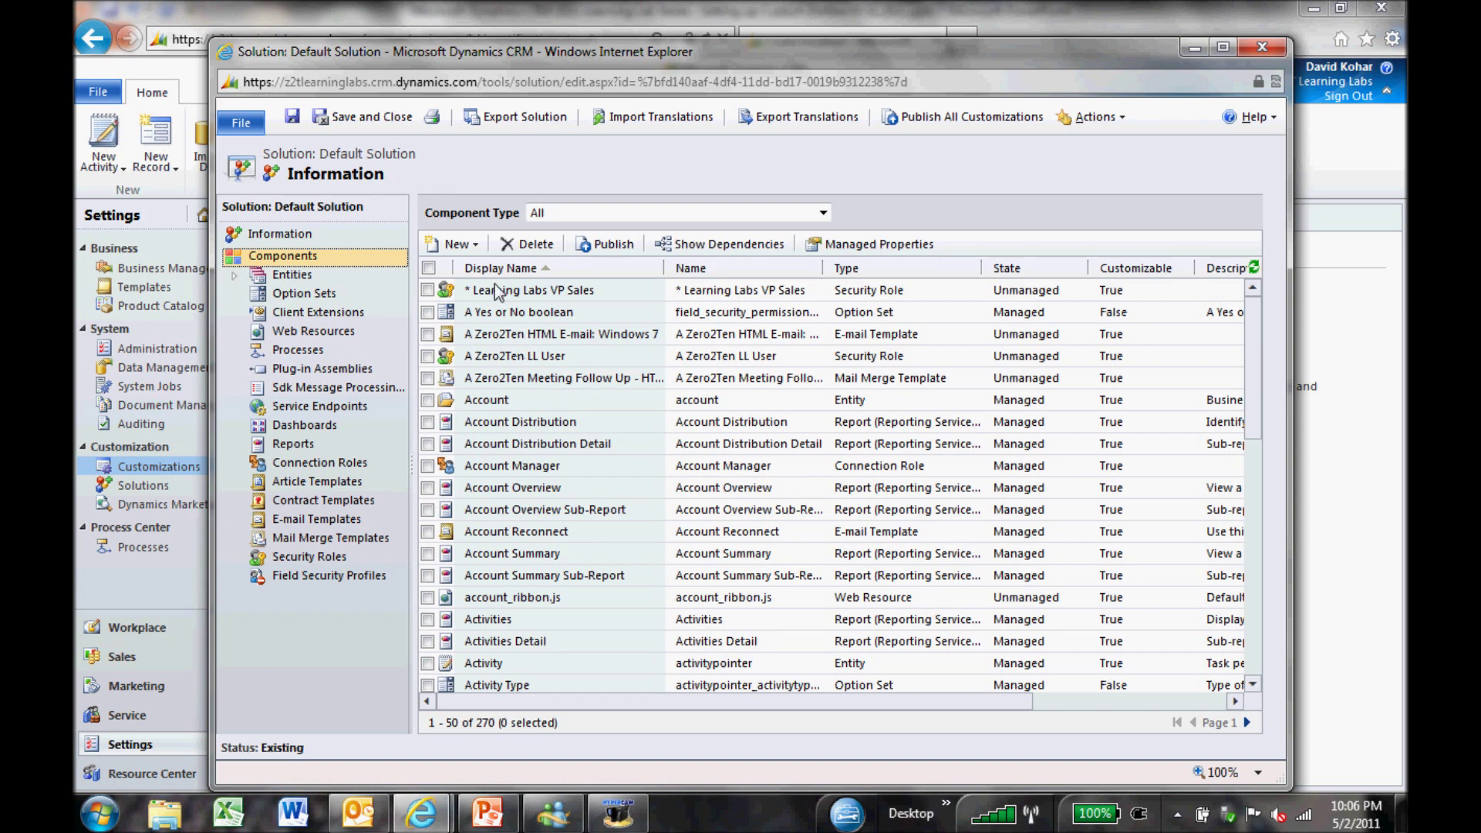
- Create a new entity named Sample (plural Samples), User or Team owned, shown in the Sales area
left_click(475, 244)
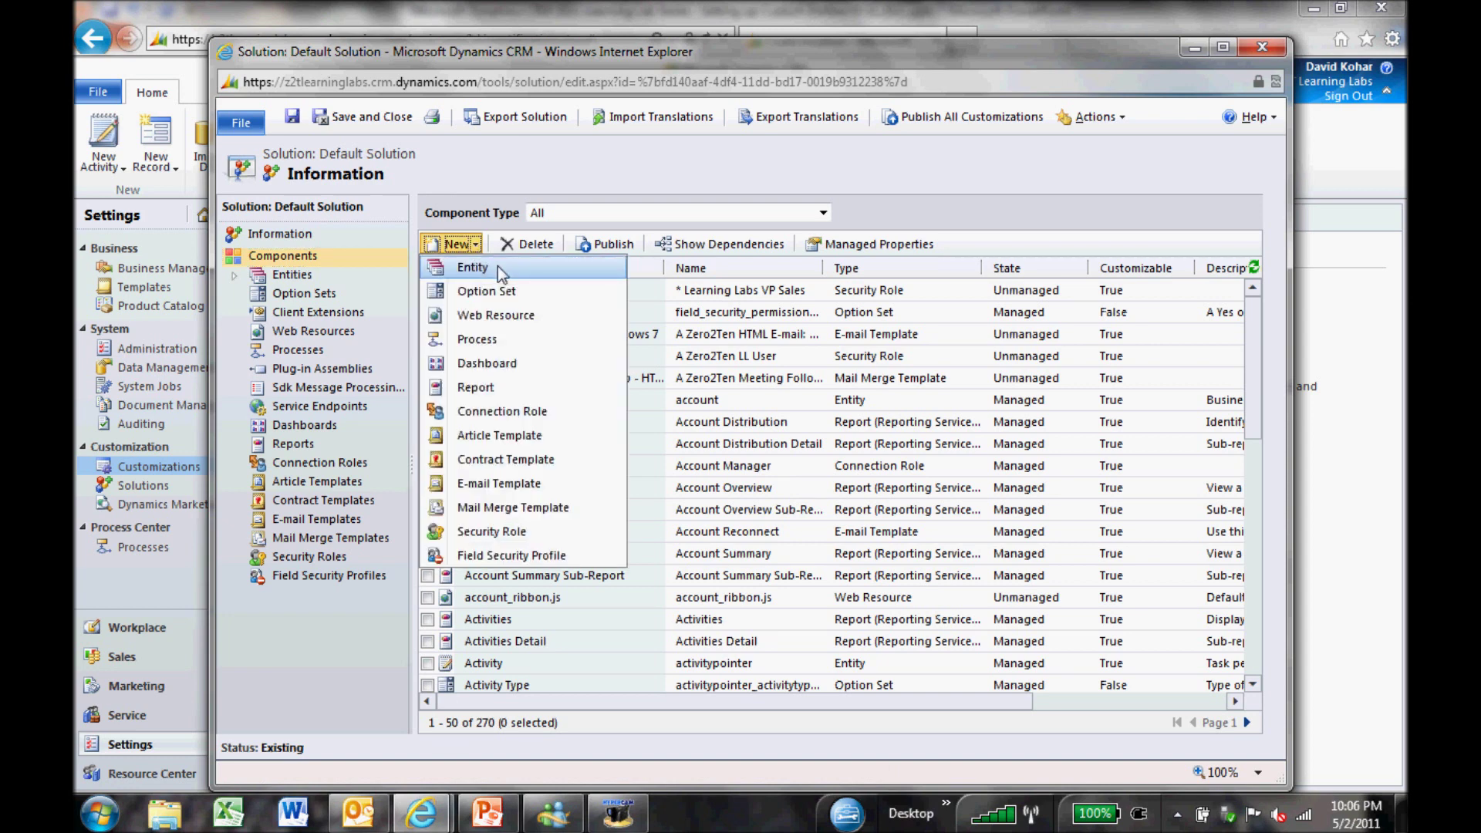
left_click(503, 267)
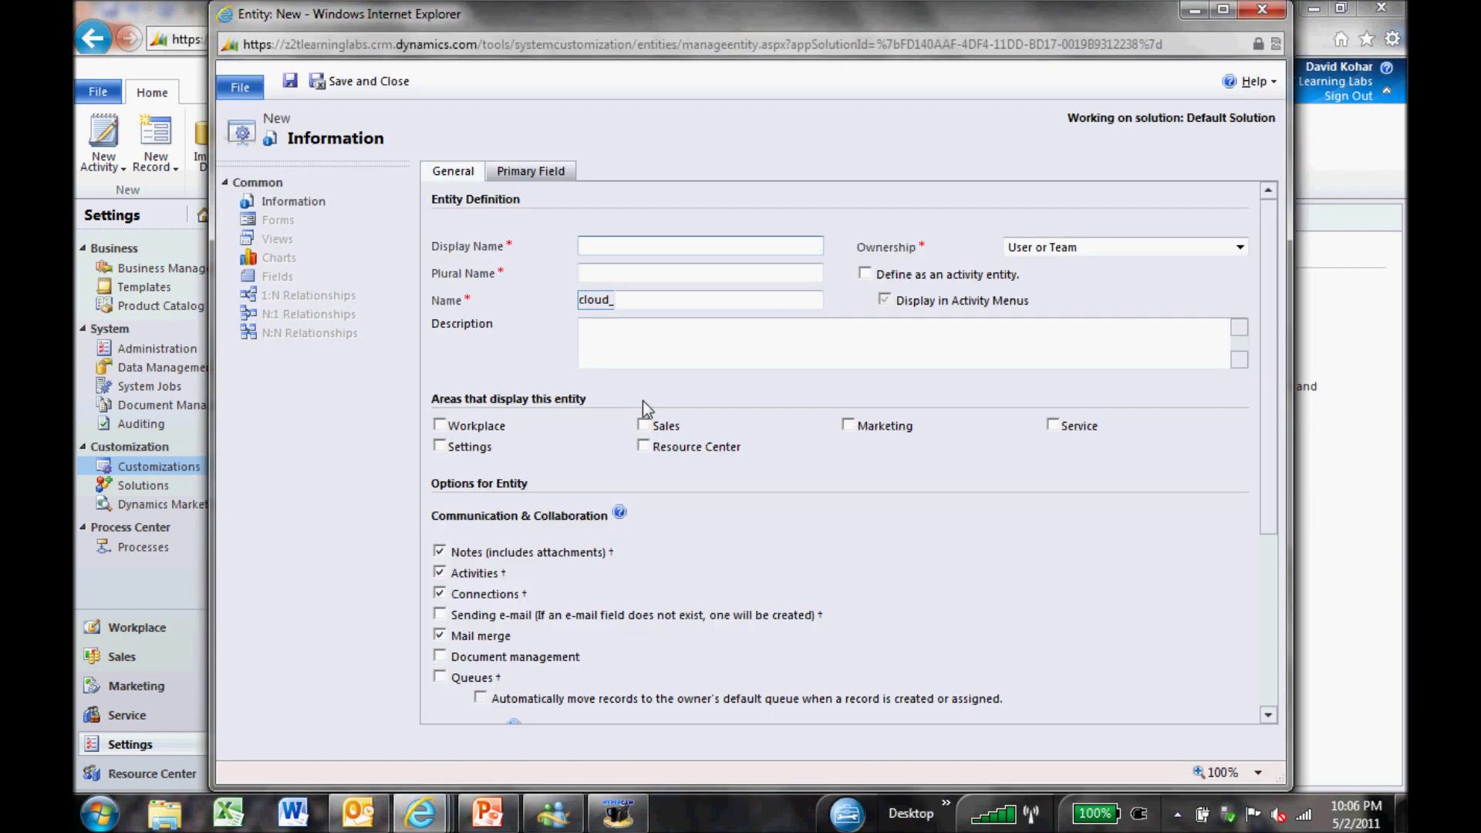
type("Sample")
key("Tab")
type("Samples")
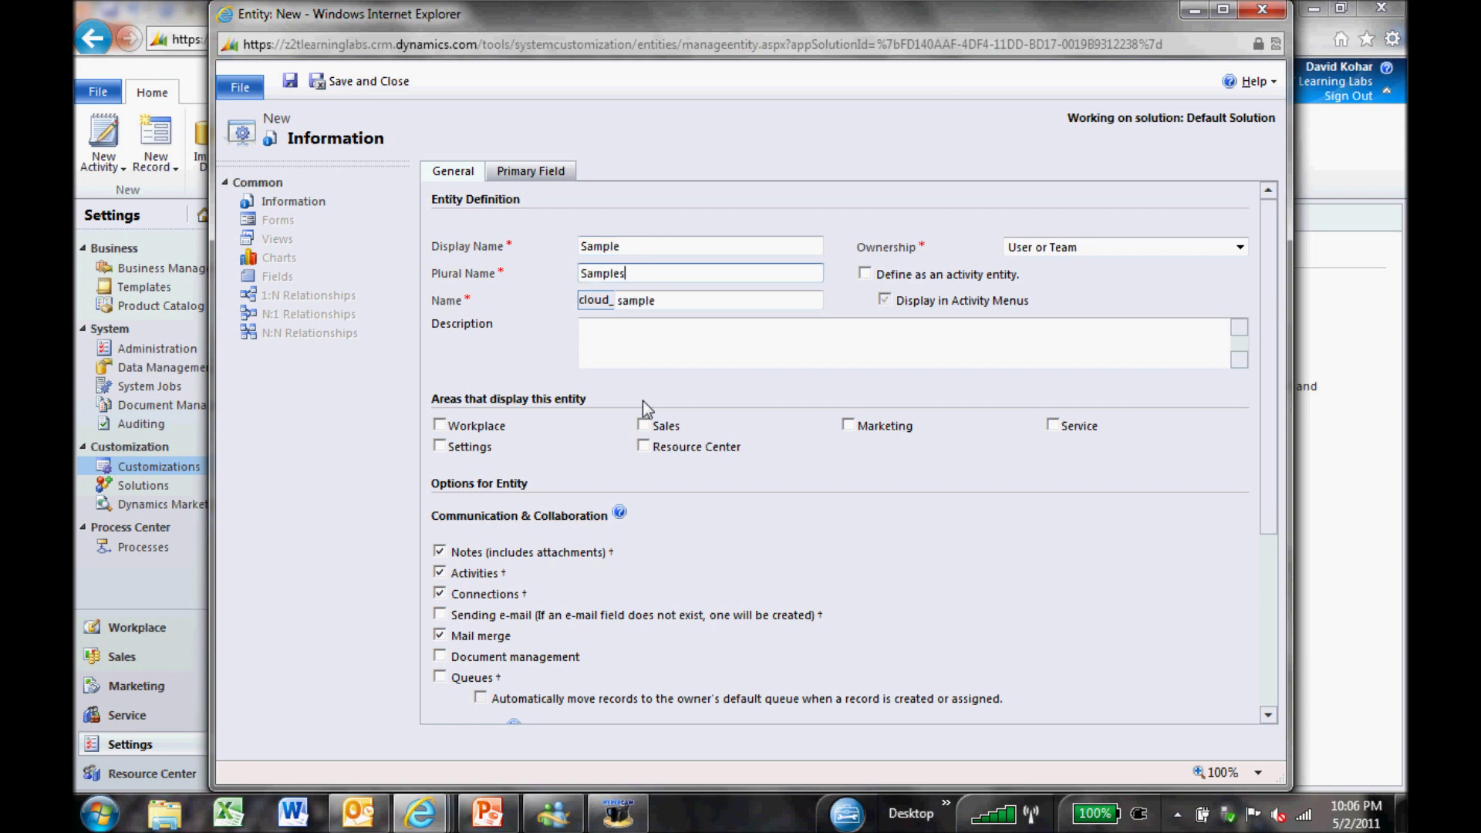
key("Tab")
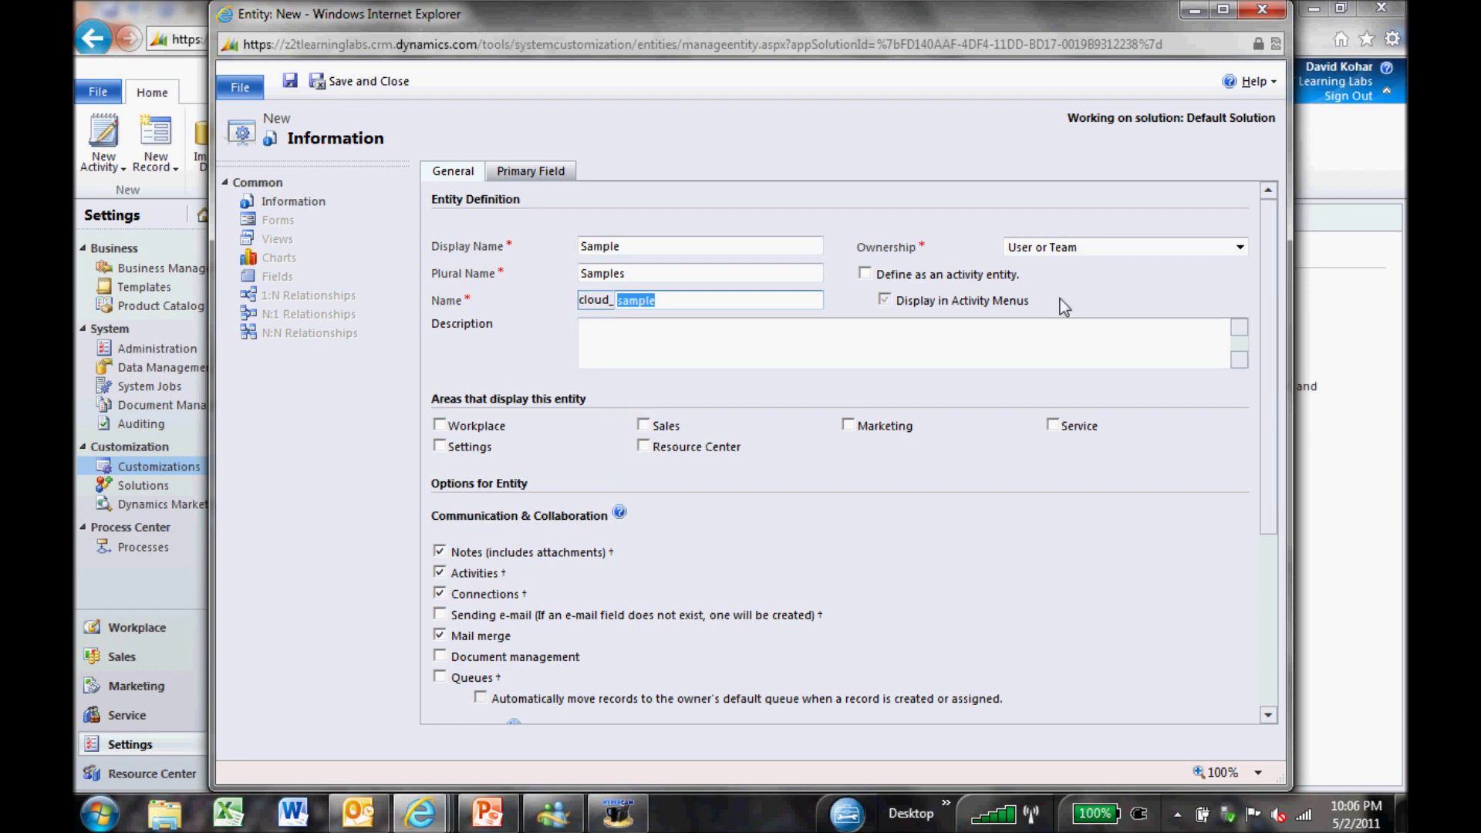
left_click(1095, 248)
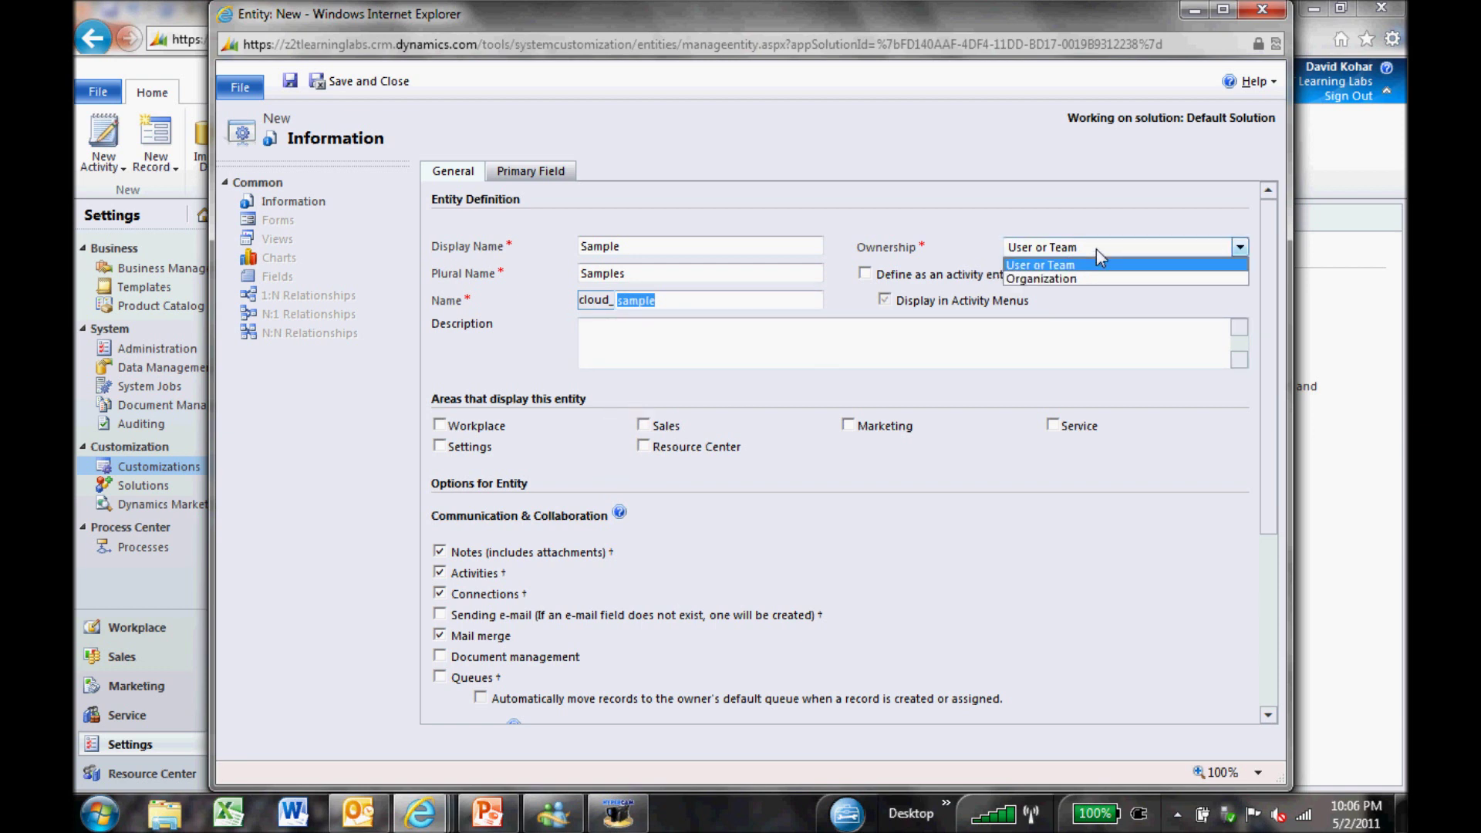
left_click(1095, 248)
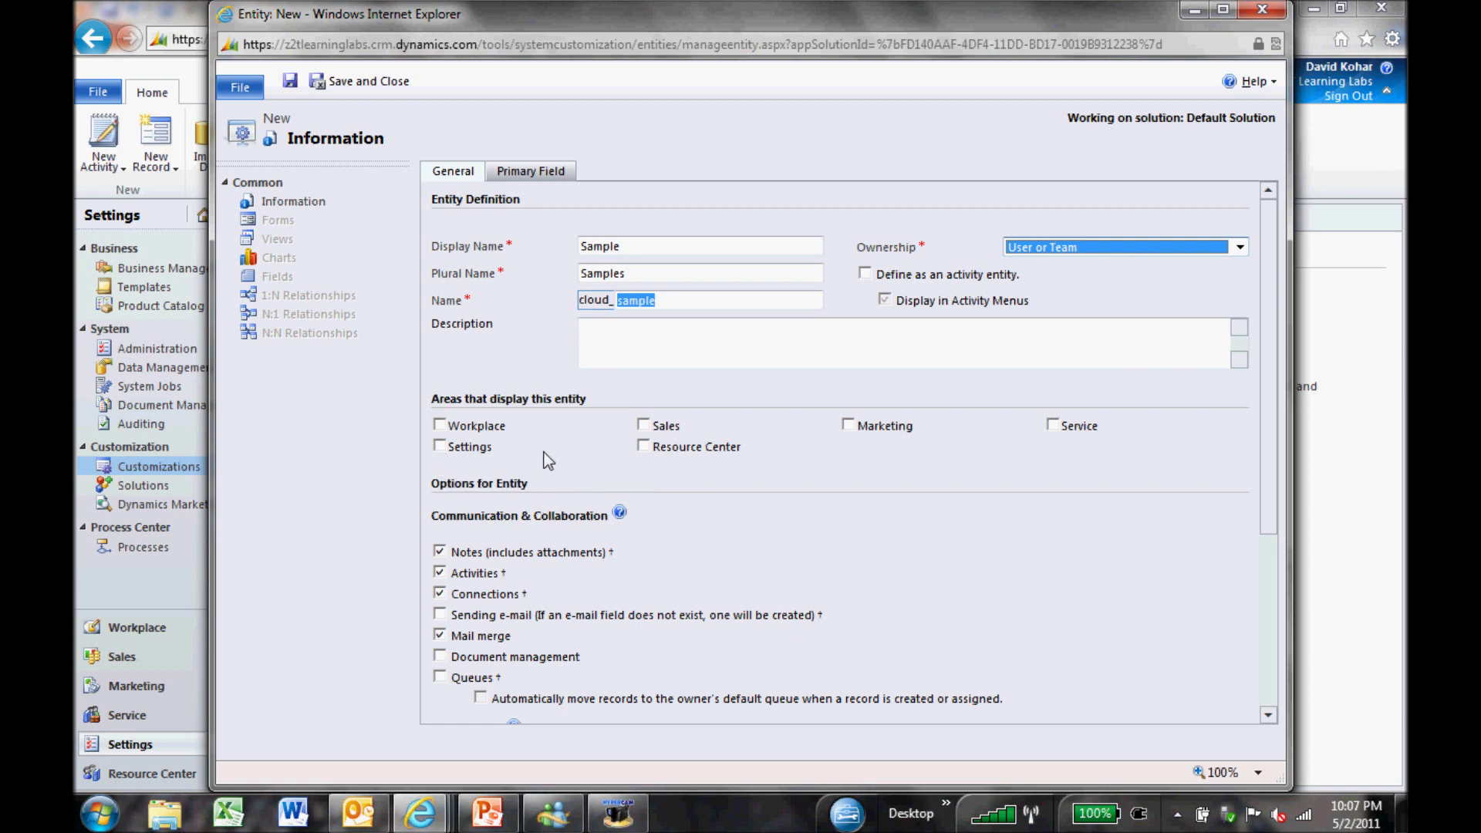
left_click(643, 424)
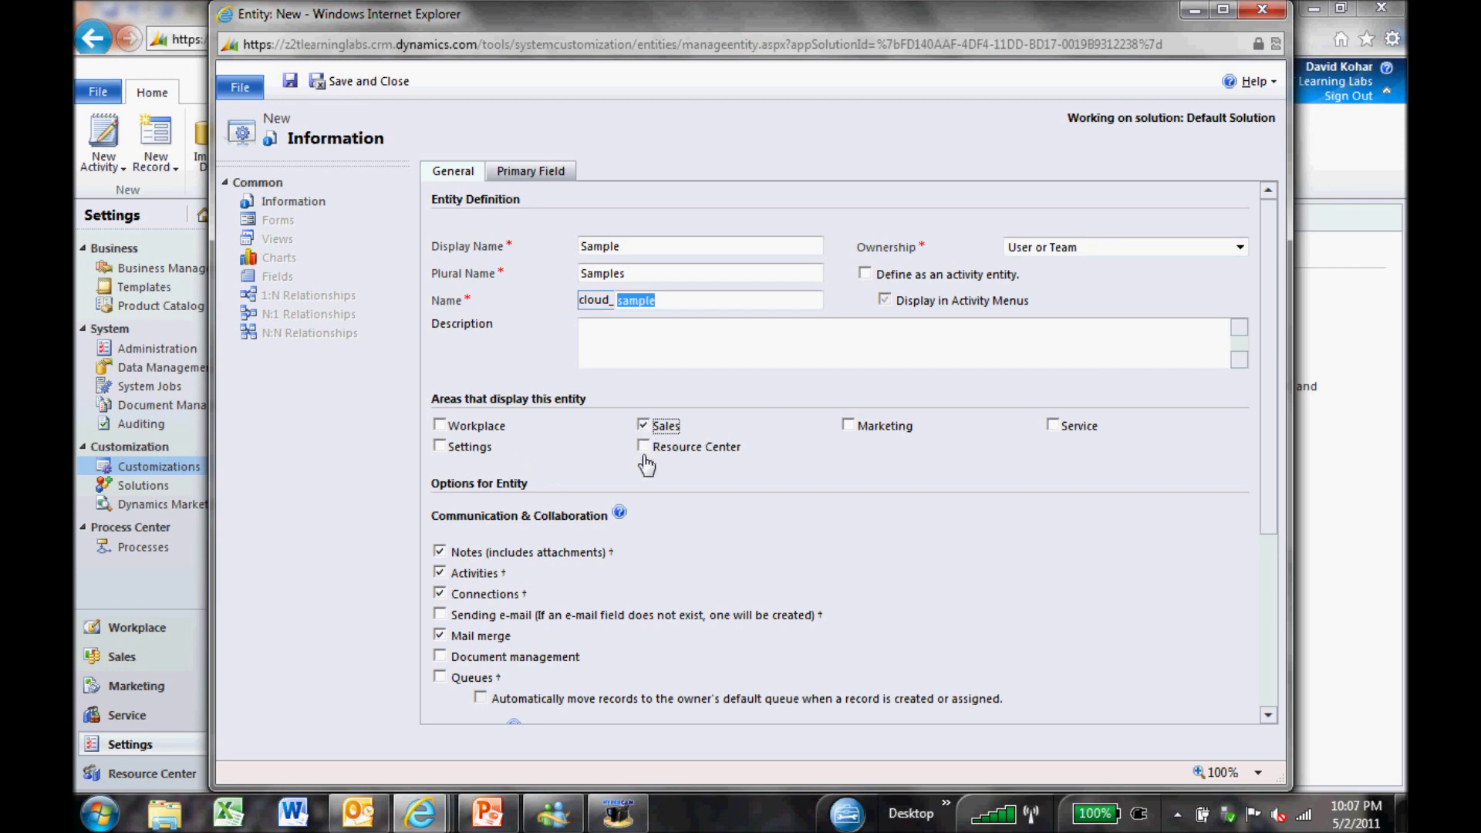
- Enable Mobile Express and offline capability for CRM for Outlook on Sample, then save the entity
scroll(600, 570, "down", 4)
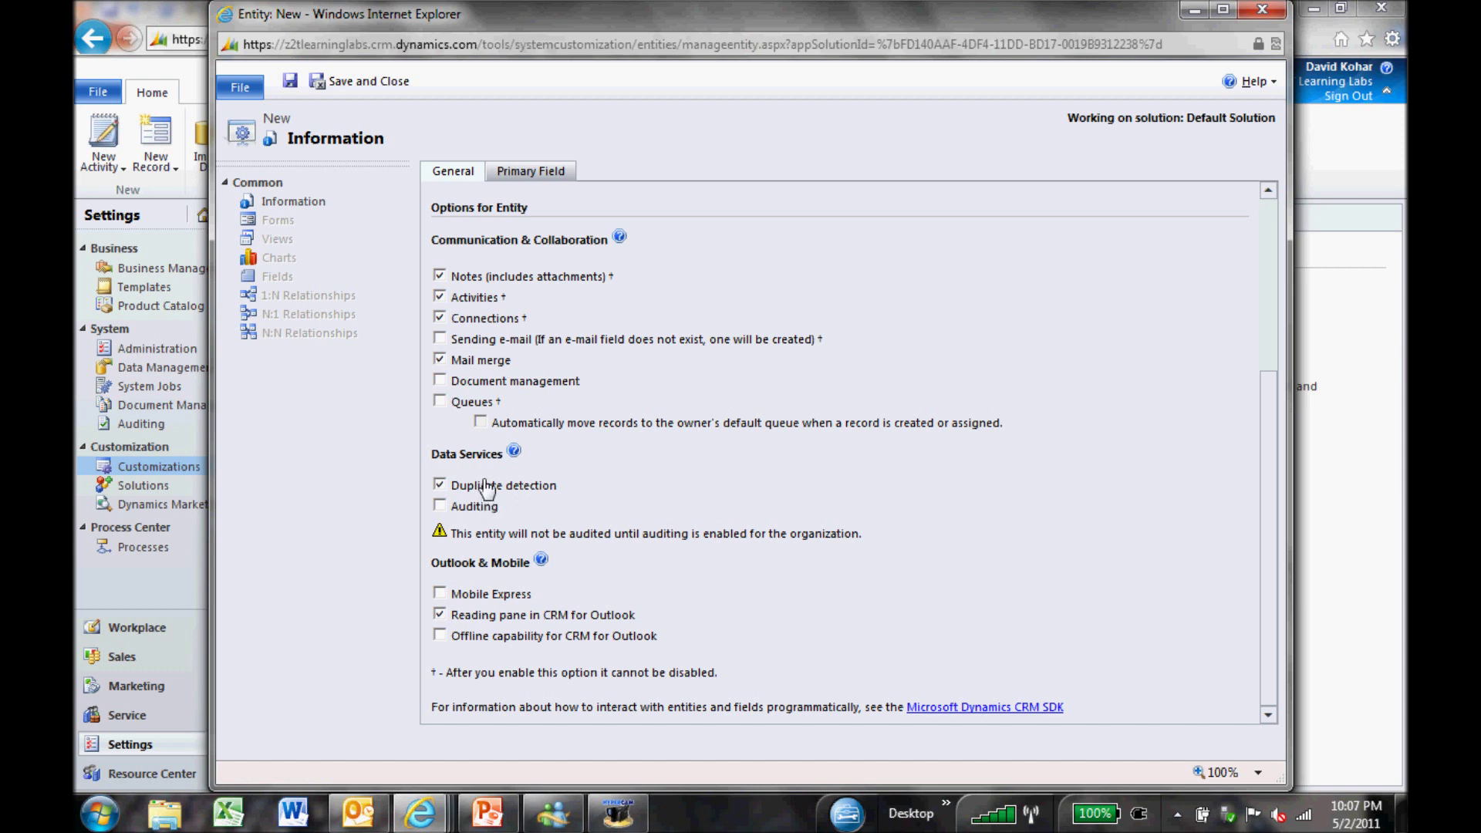
left_click(469, 595)
left_click(440, 637)
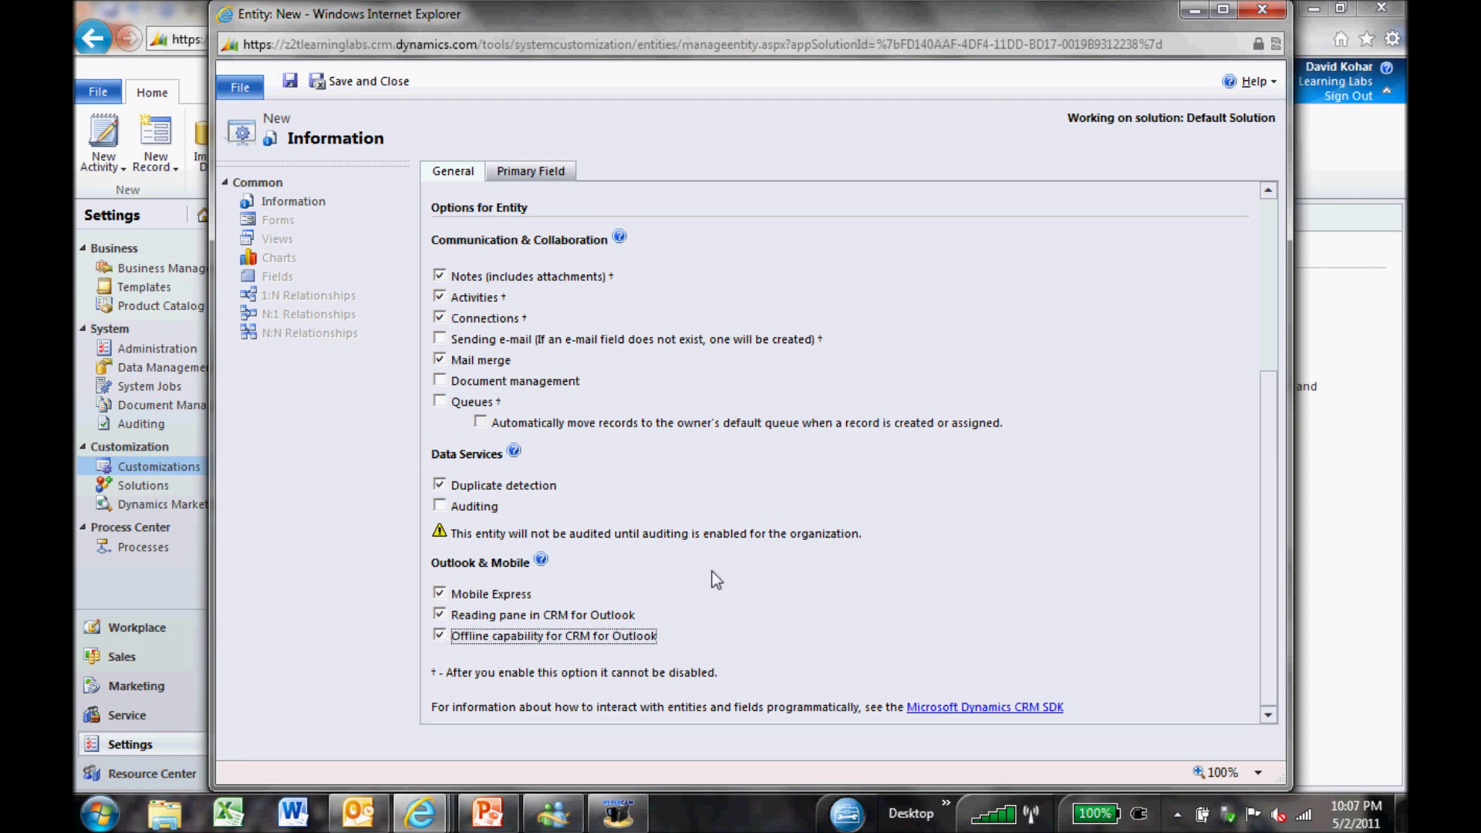
scroll(714, 568, "up", 3)
scroll(714, 567, "up", 1)
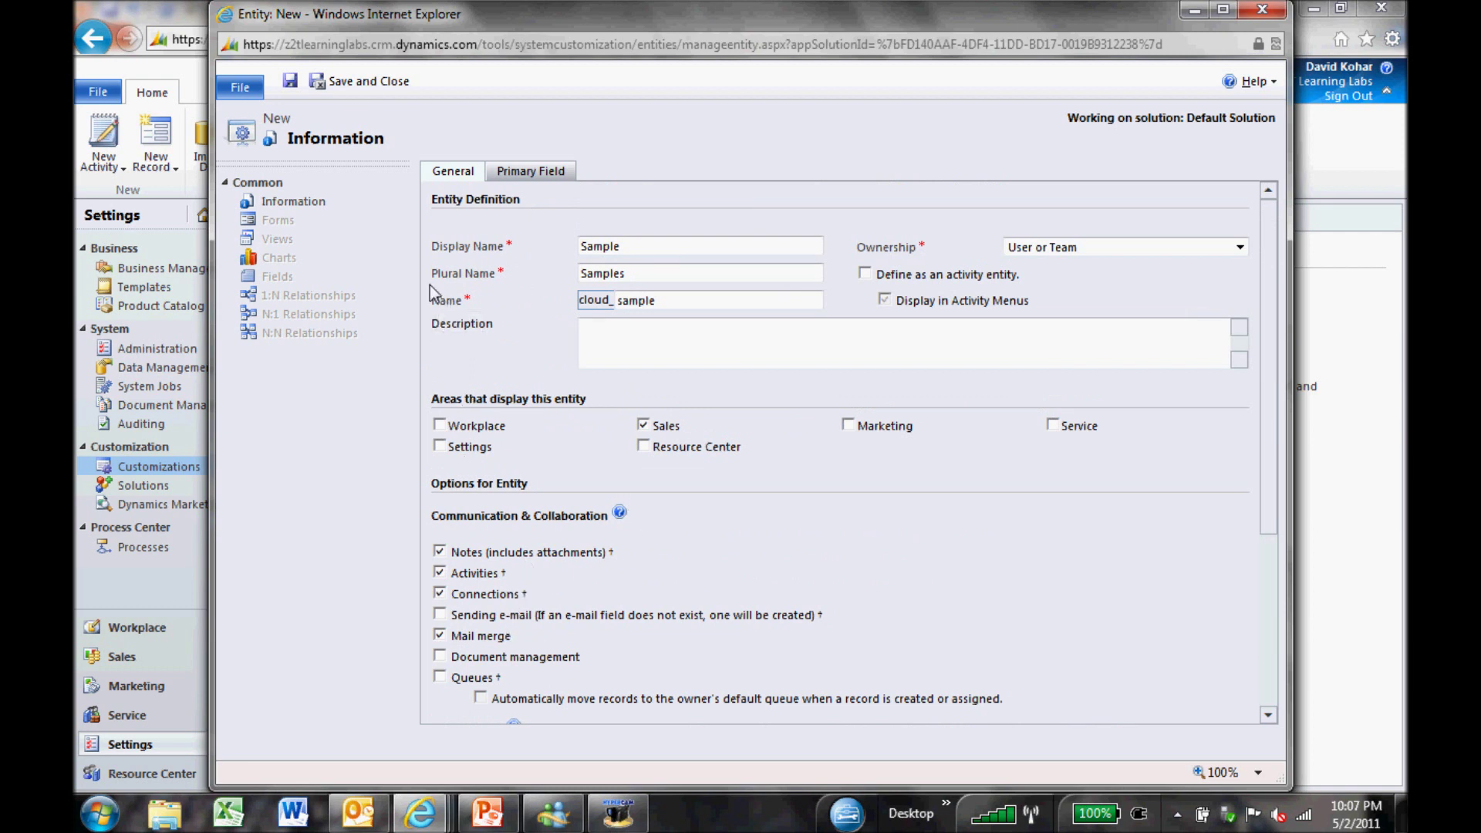
left_click(298, 86)
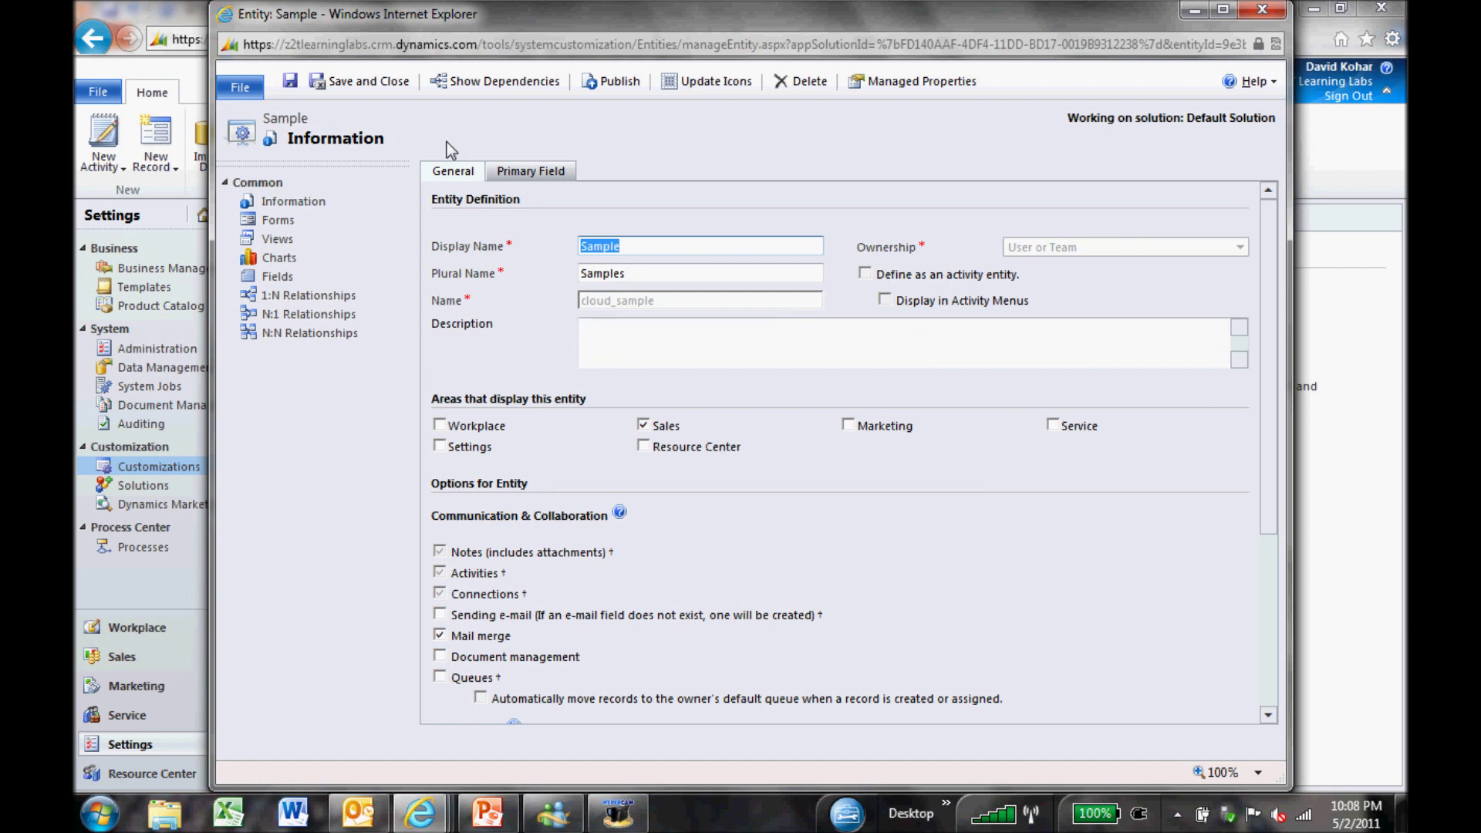
- Open Sample's main Information form full screen in the form editor and start a new field
left_click(314, 225)
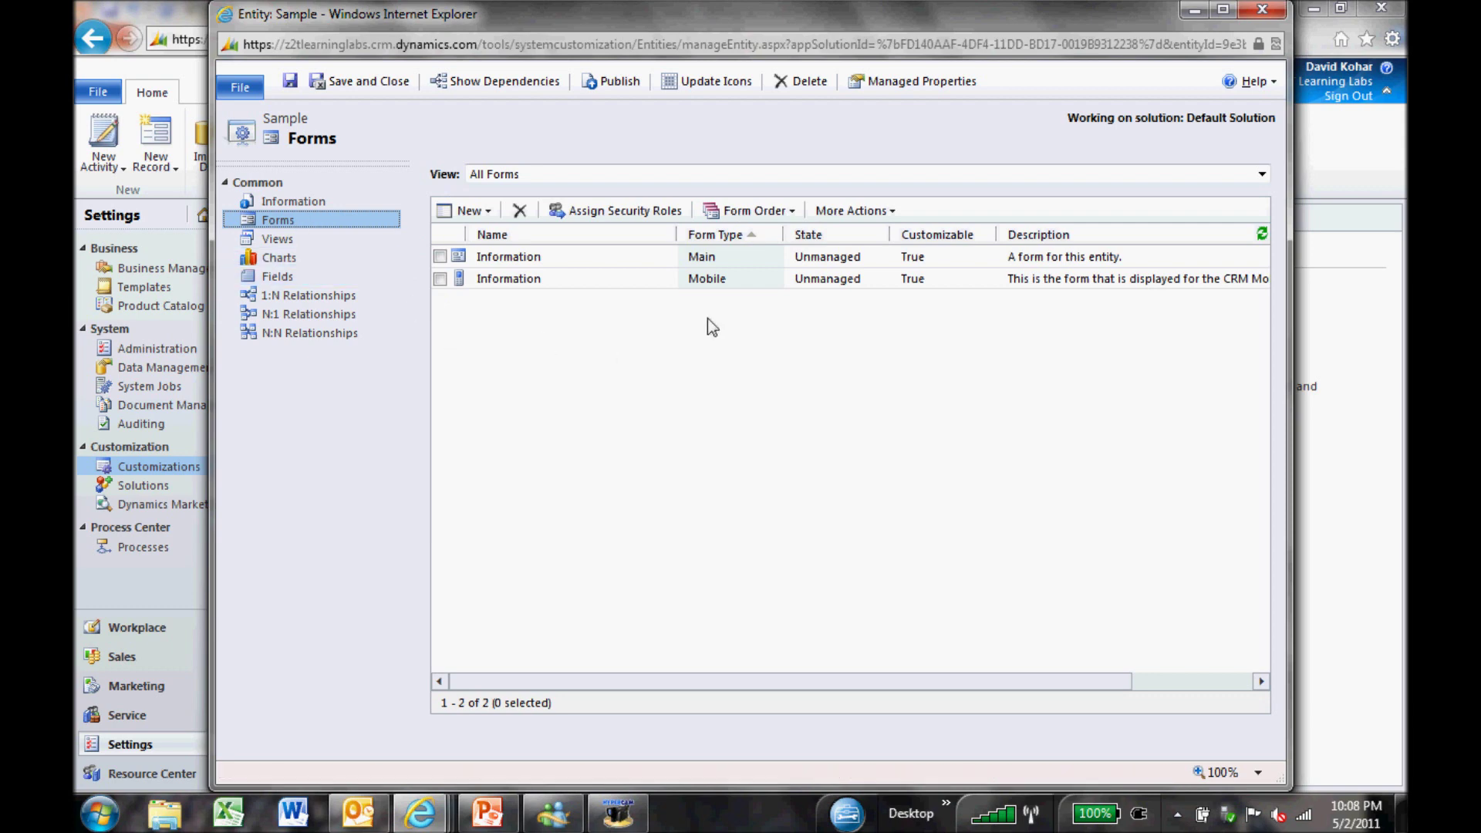
double_click(615, 254)
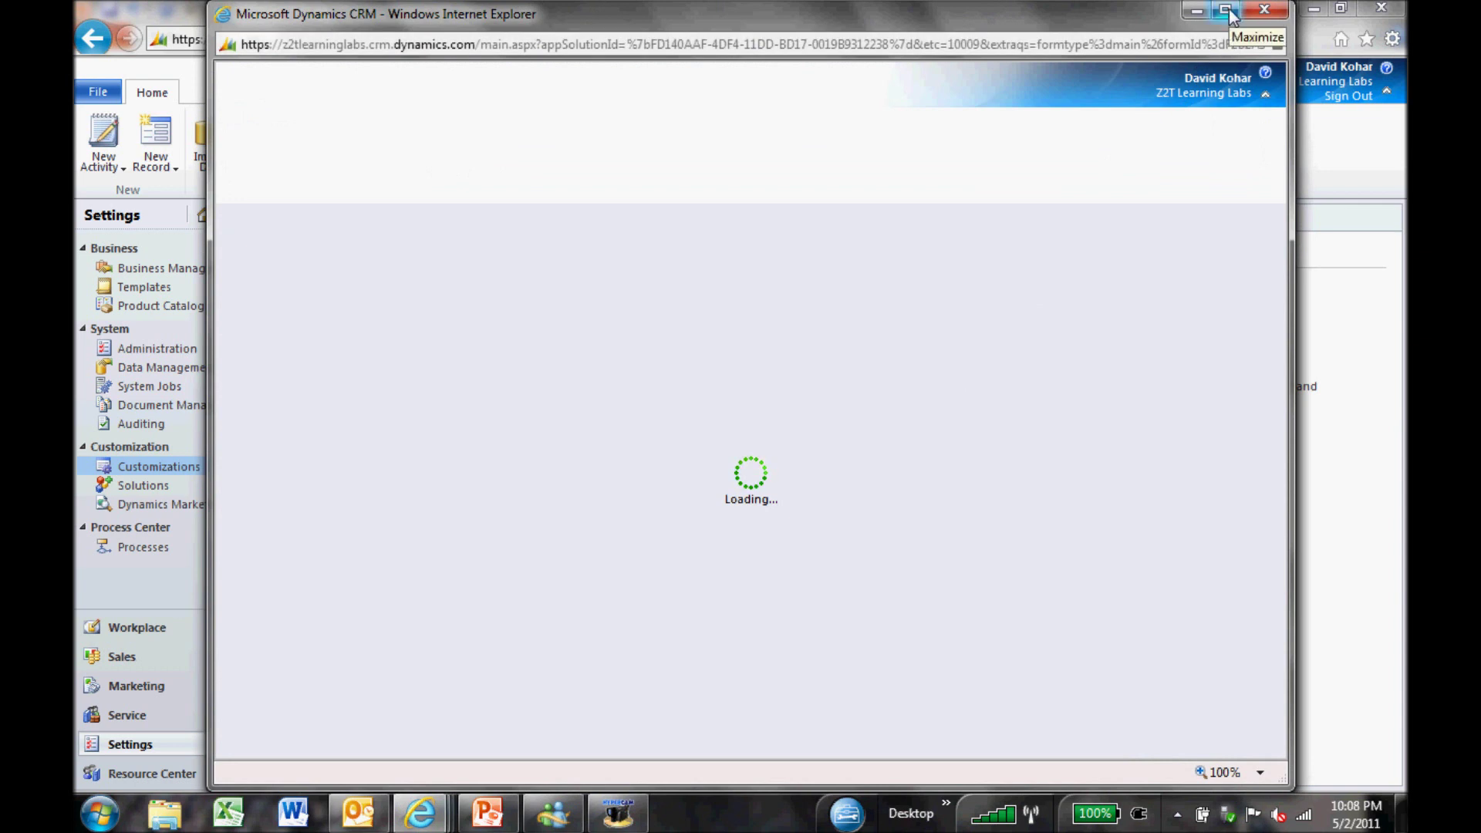
left_click(1227, 10)
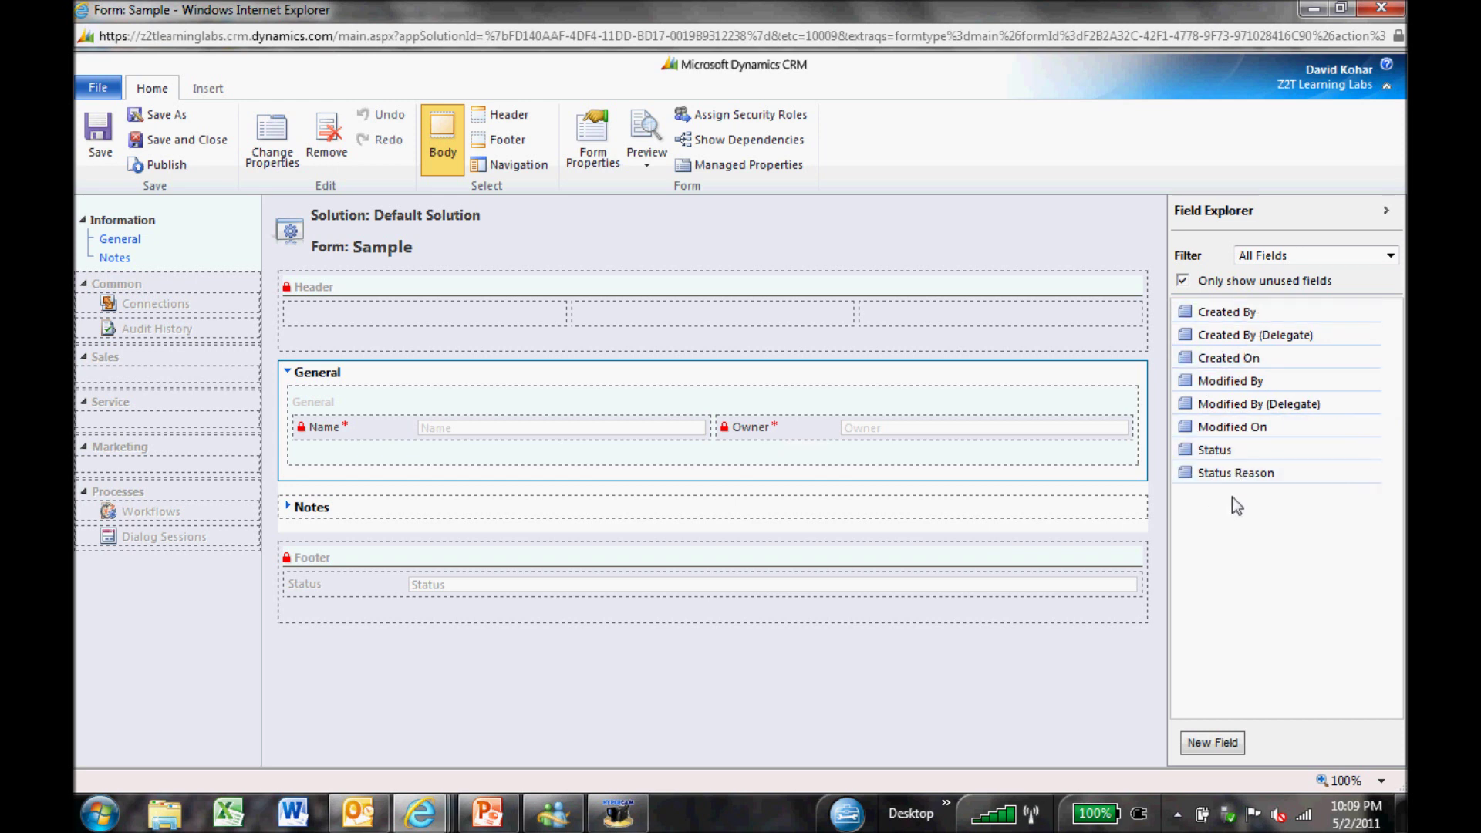
left_click(1216, 745)
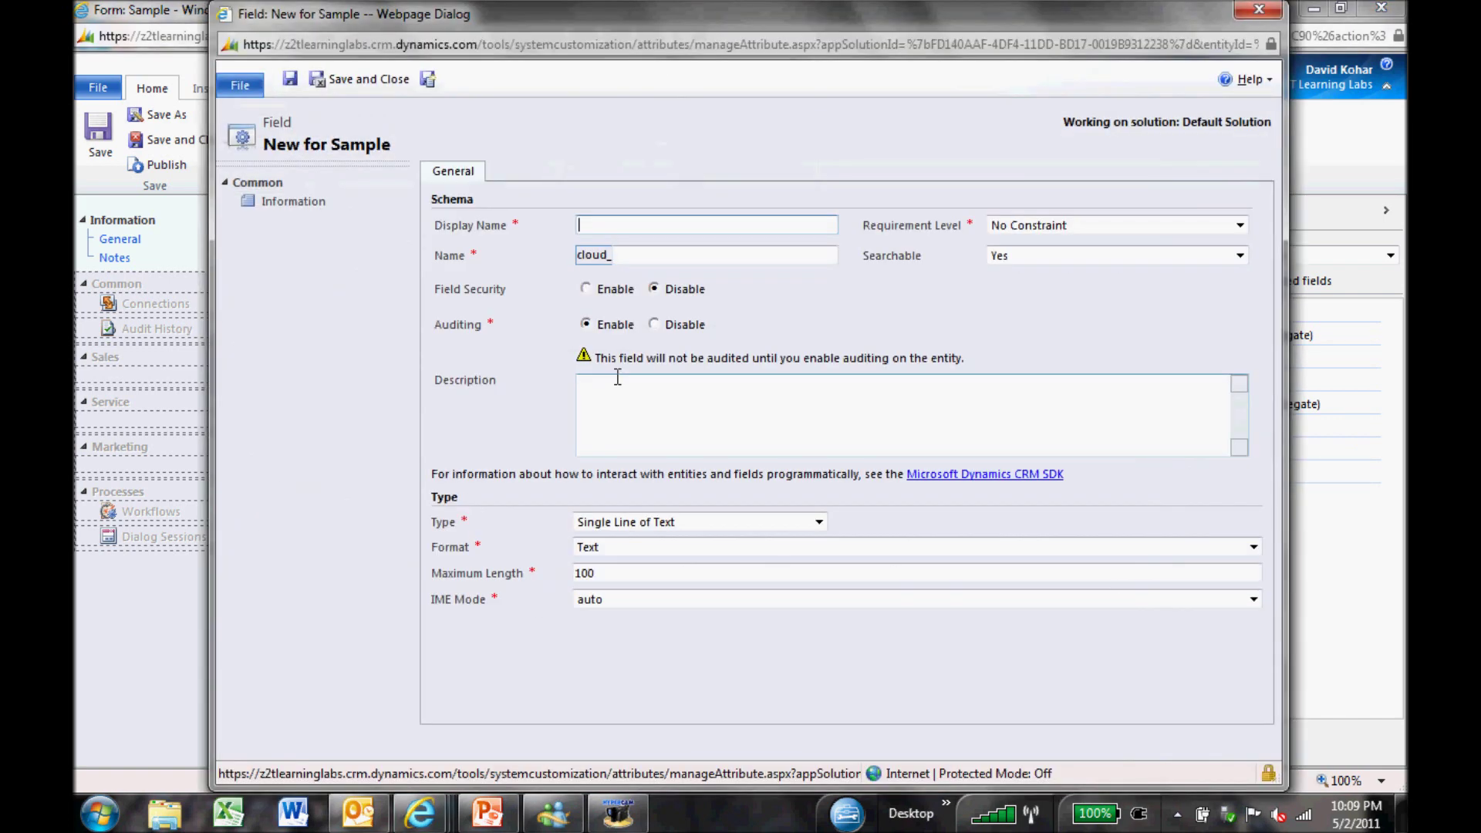
- Check the planned fields on the slides, then create a Customer lookup field to Account
left_click(487, 819)
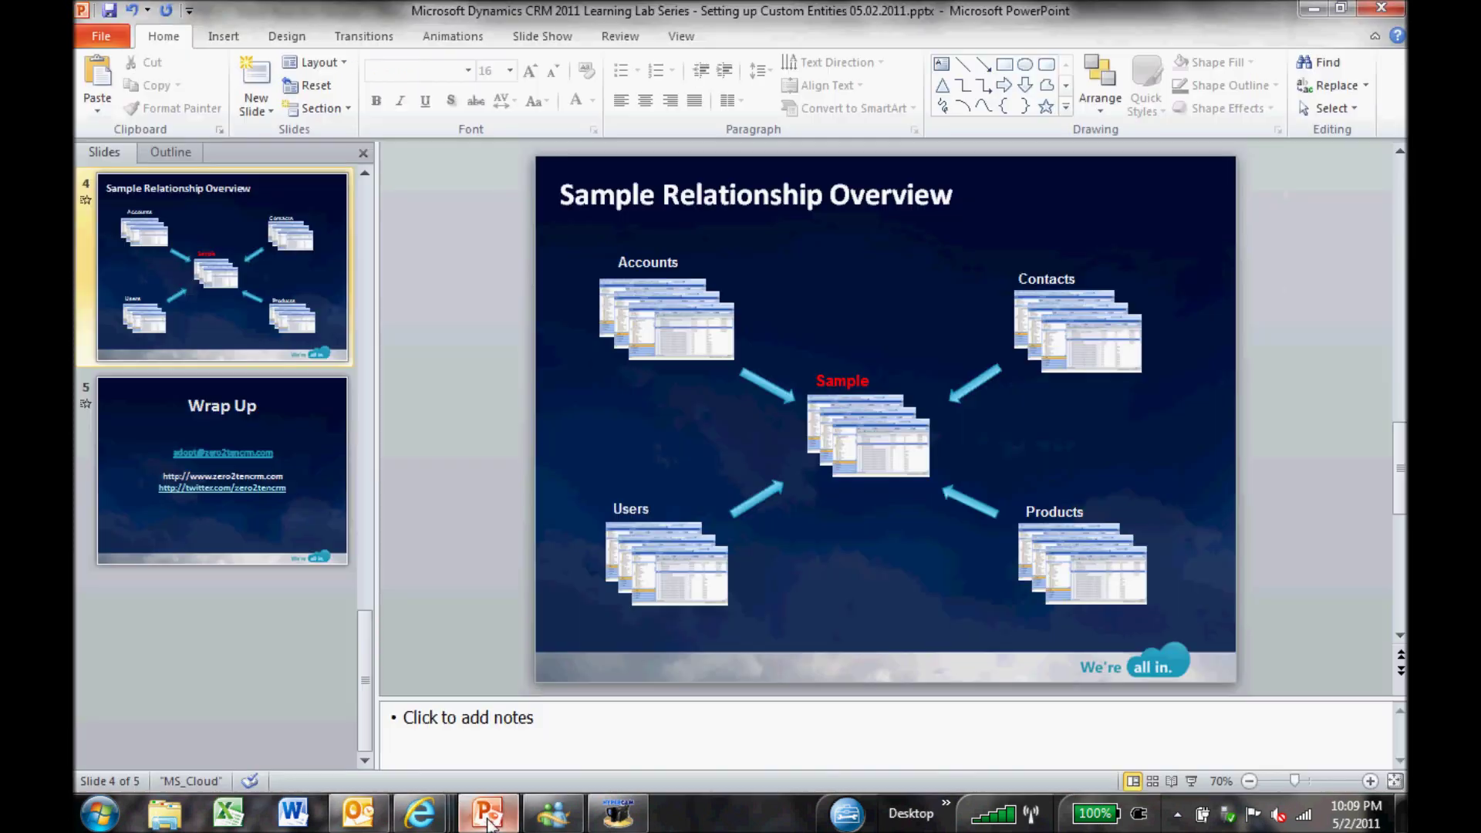
scroll(590, 498, "up", 1)
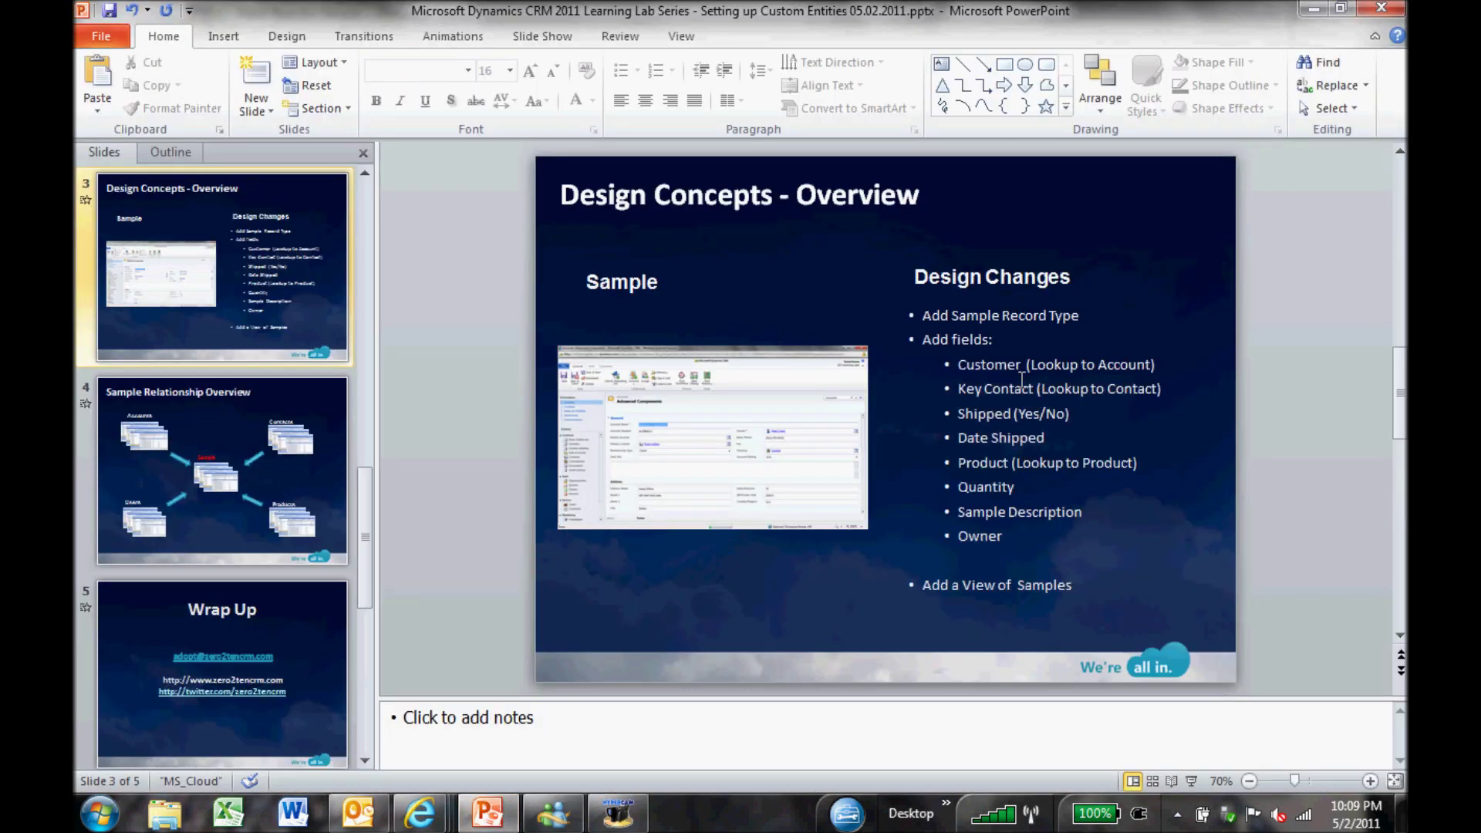
key("alt+Tab")
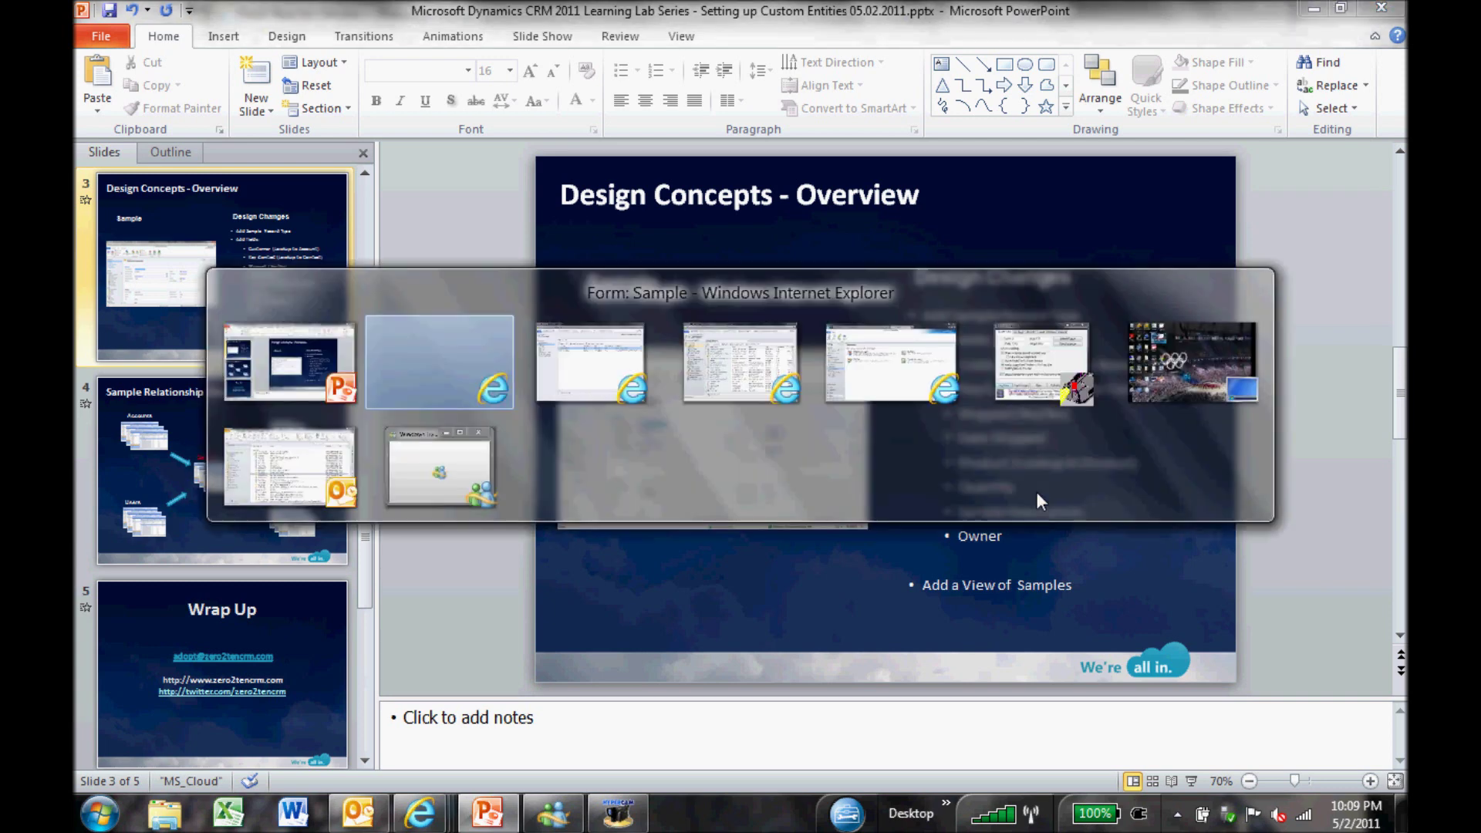
type("Customer")
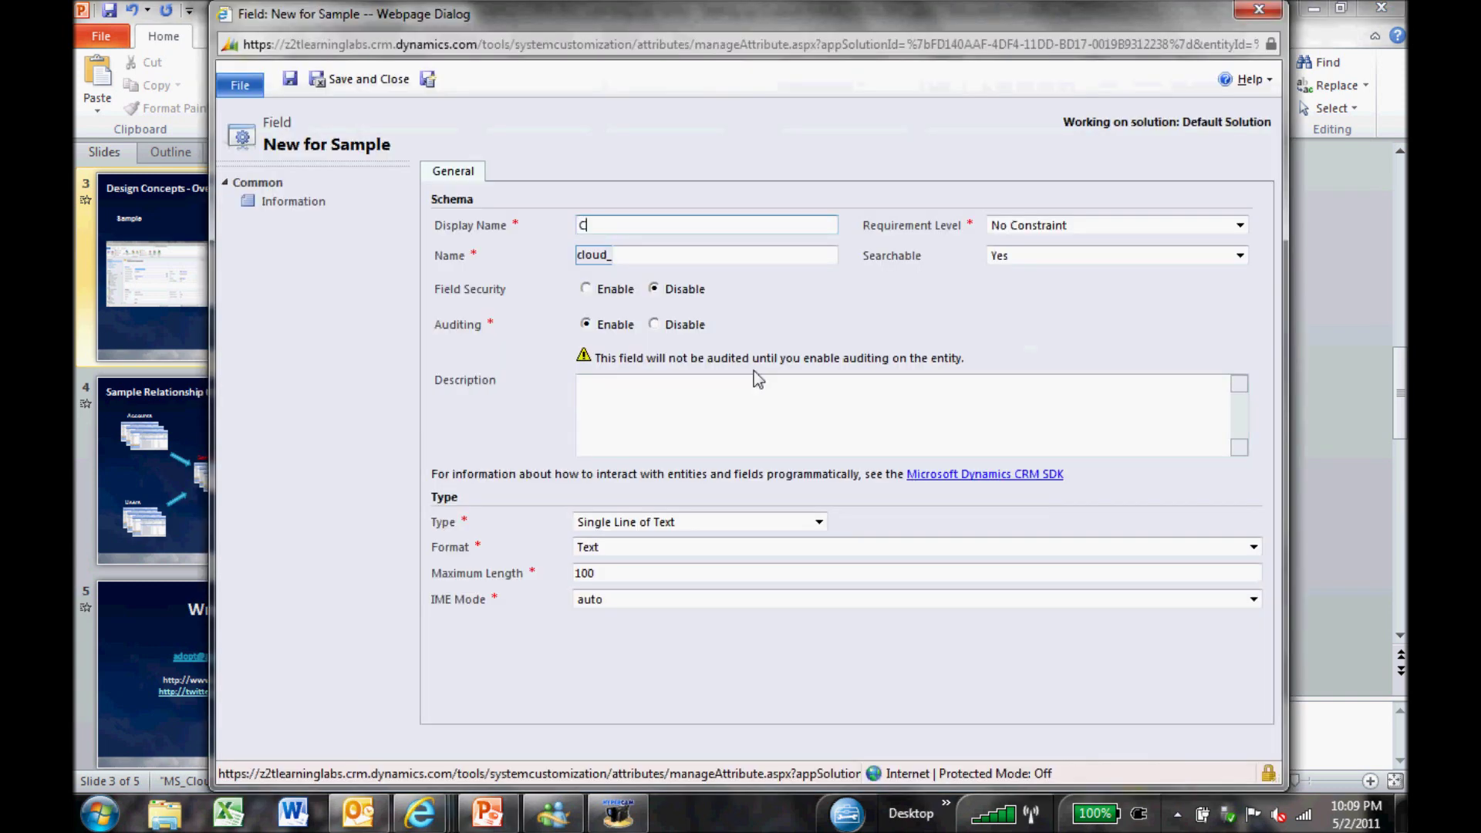
key("Tab")
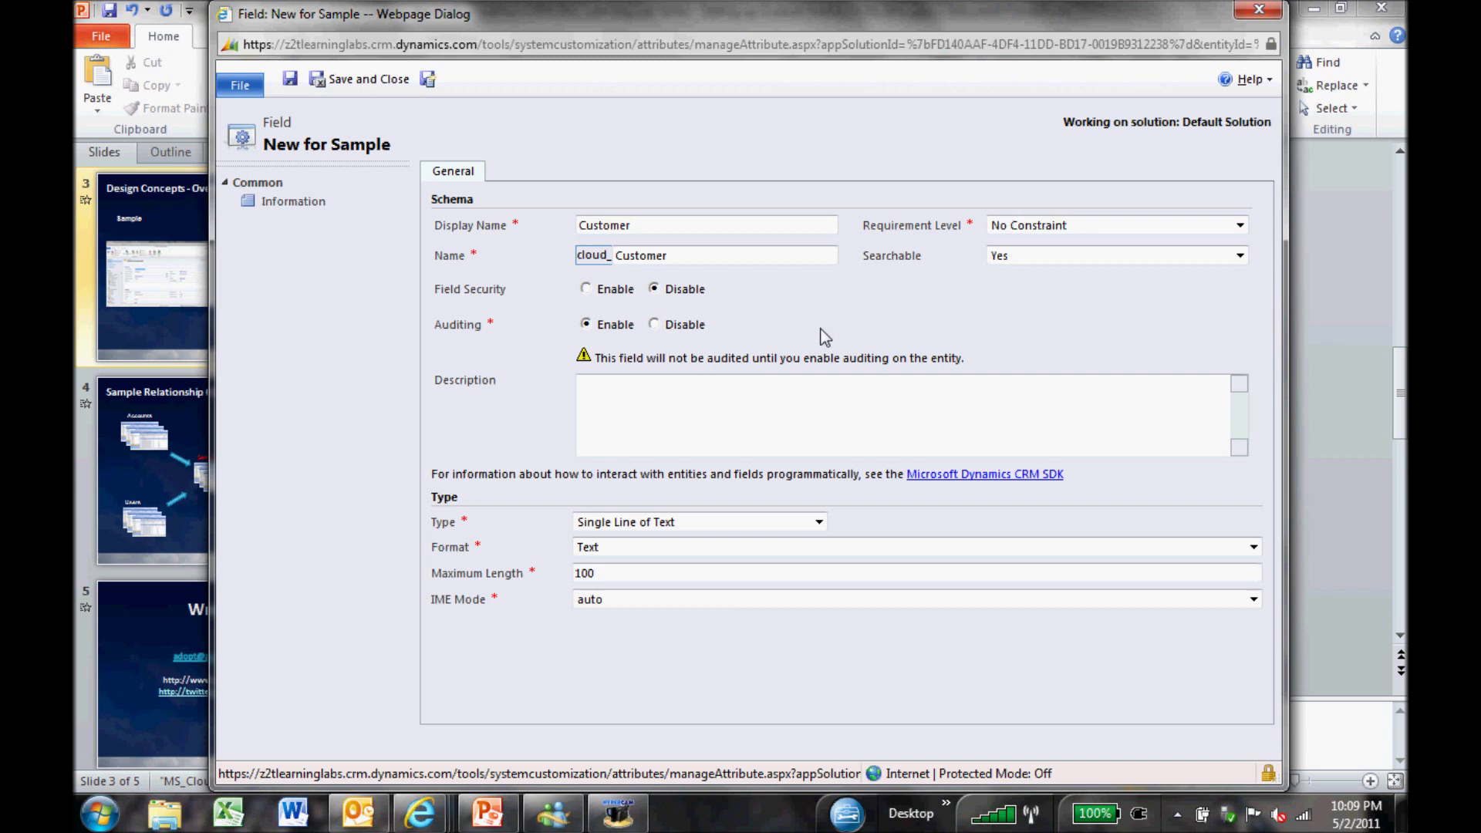
left_click(818, 523)
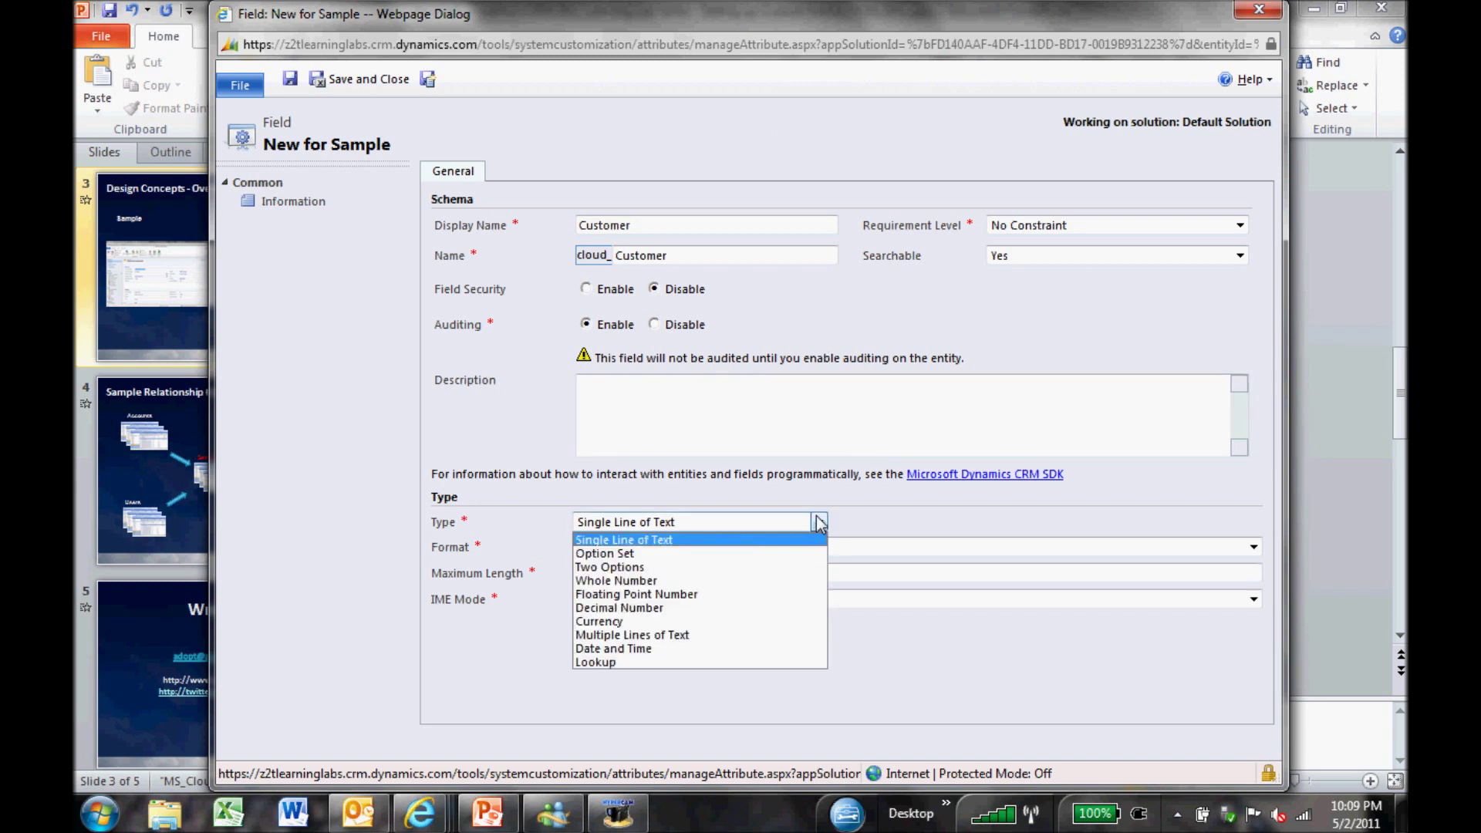
left_click(709, 662)
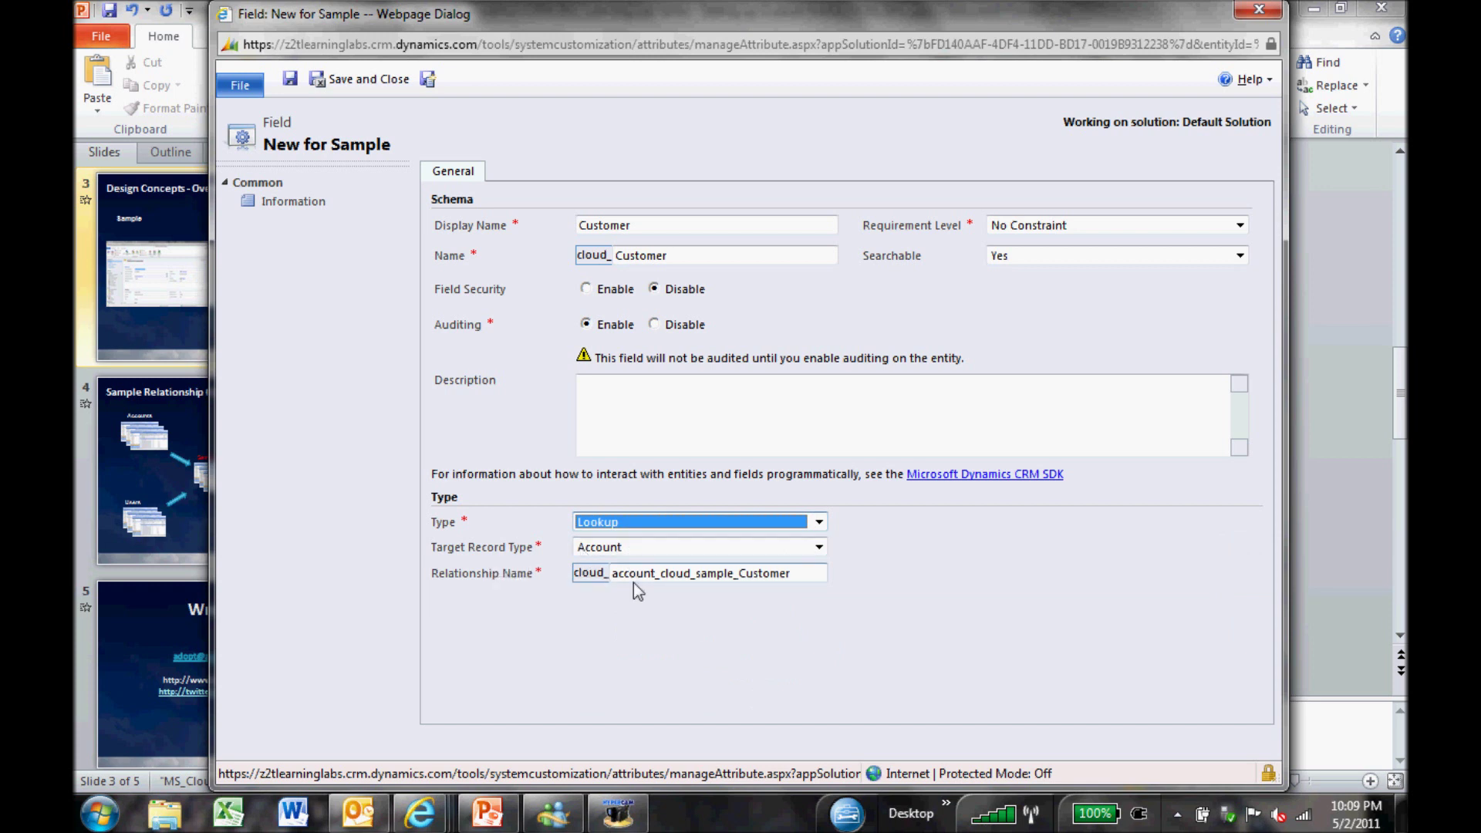
left_click(429, 80)
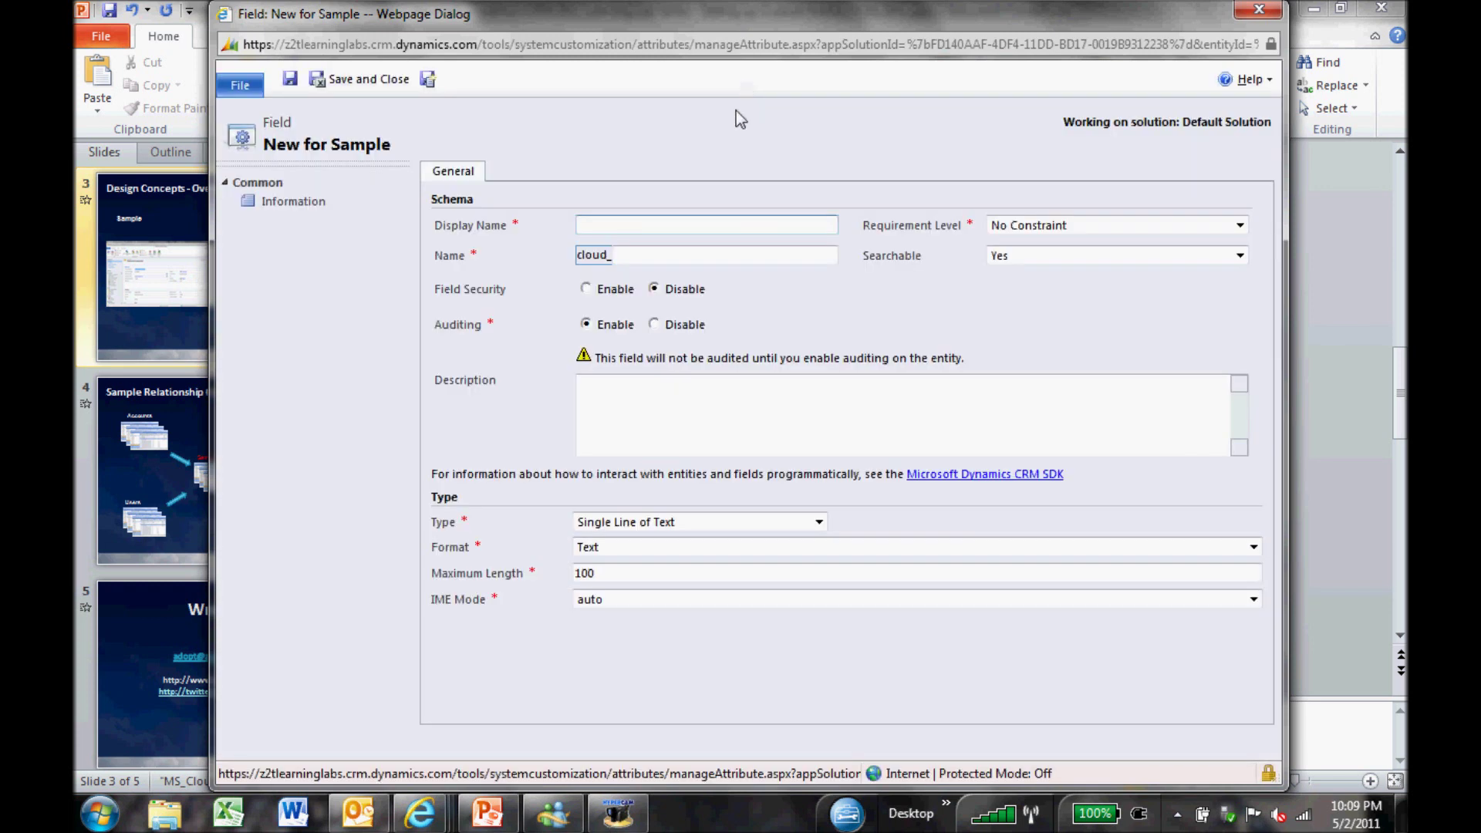
- Create a date-only Date Shipped field of type Date and Time and save it
type("Date")
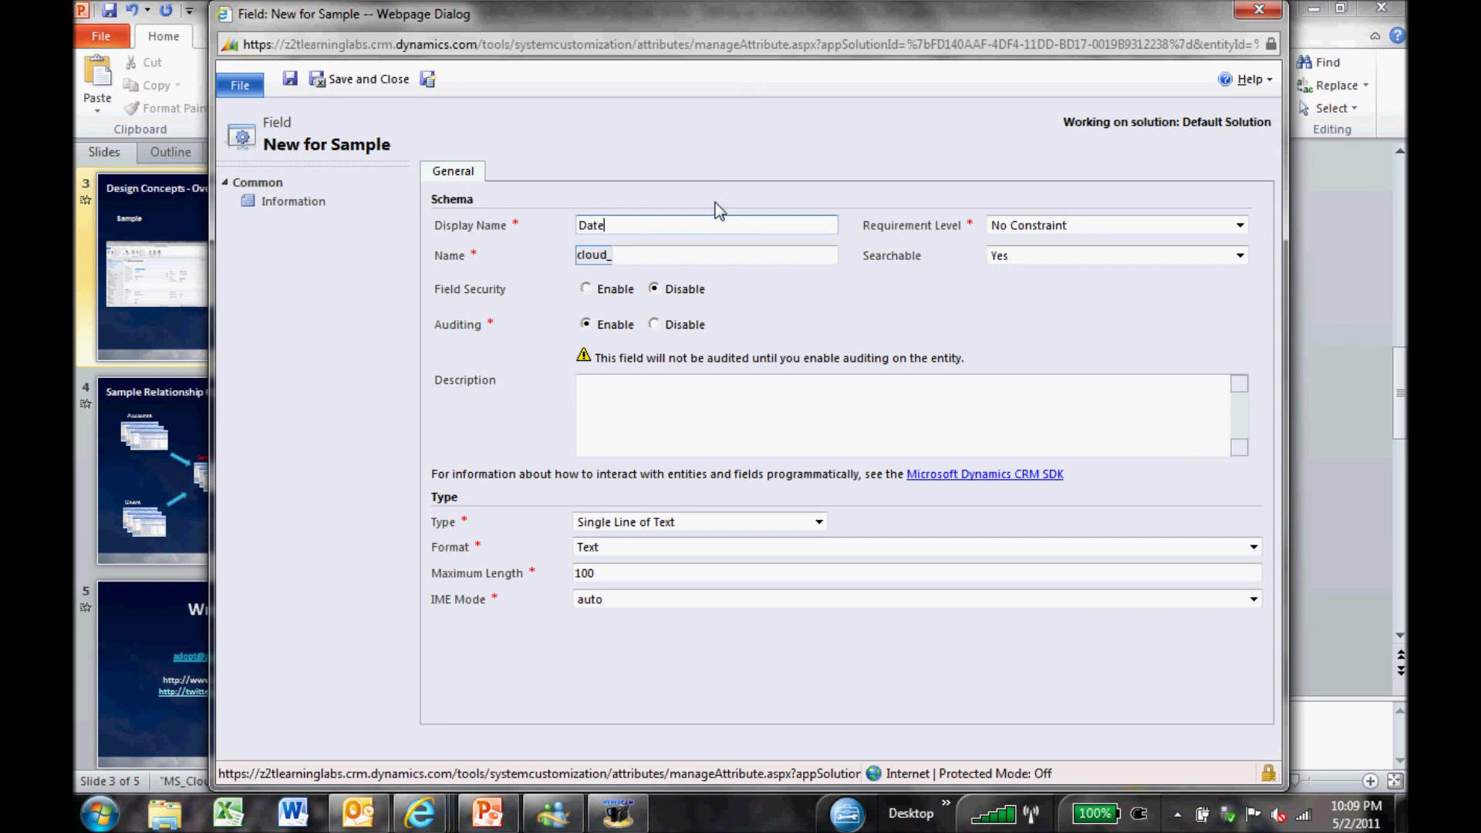
type(" Shipped")
key("Tab")
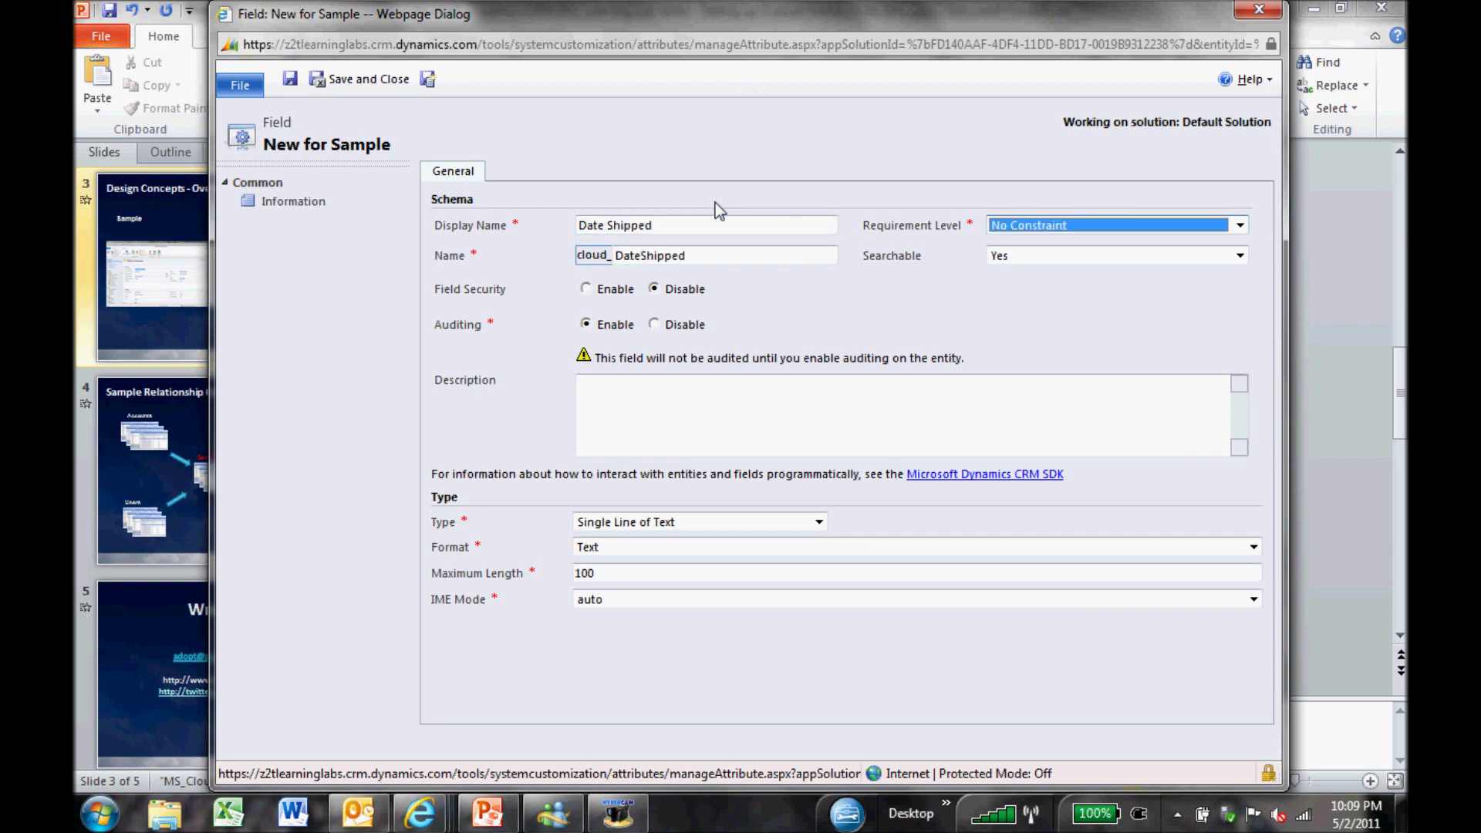
left_click(704, 521)
left_click(688, 649)
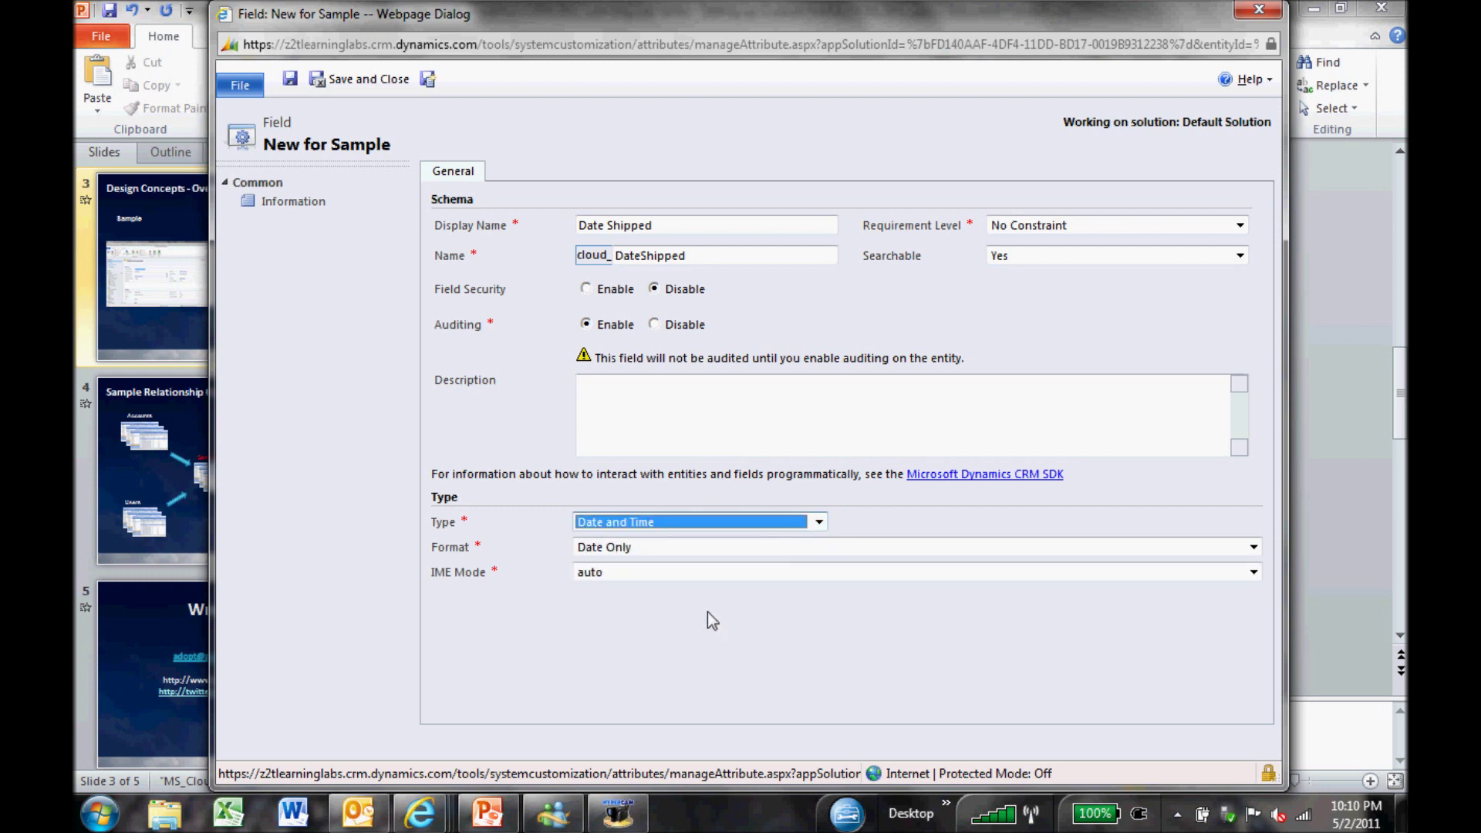
left_click(428, 80)
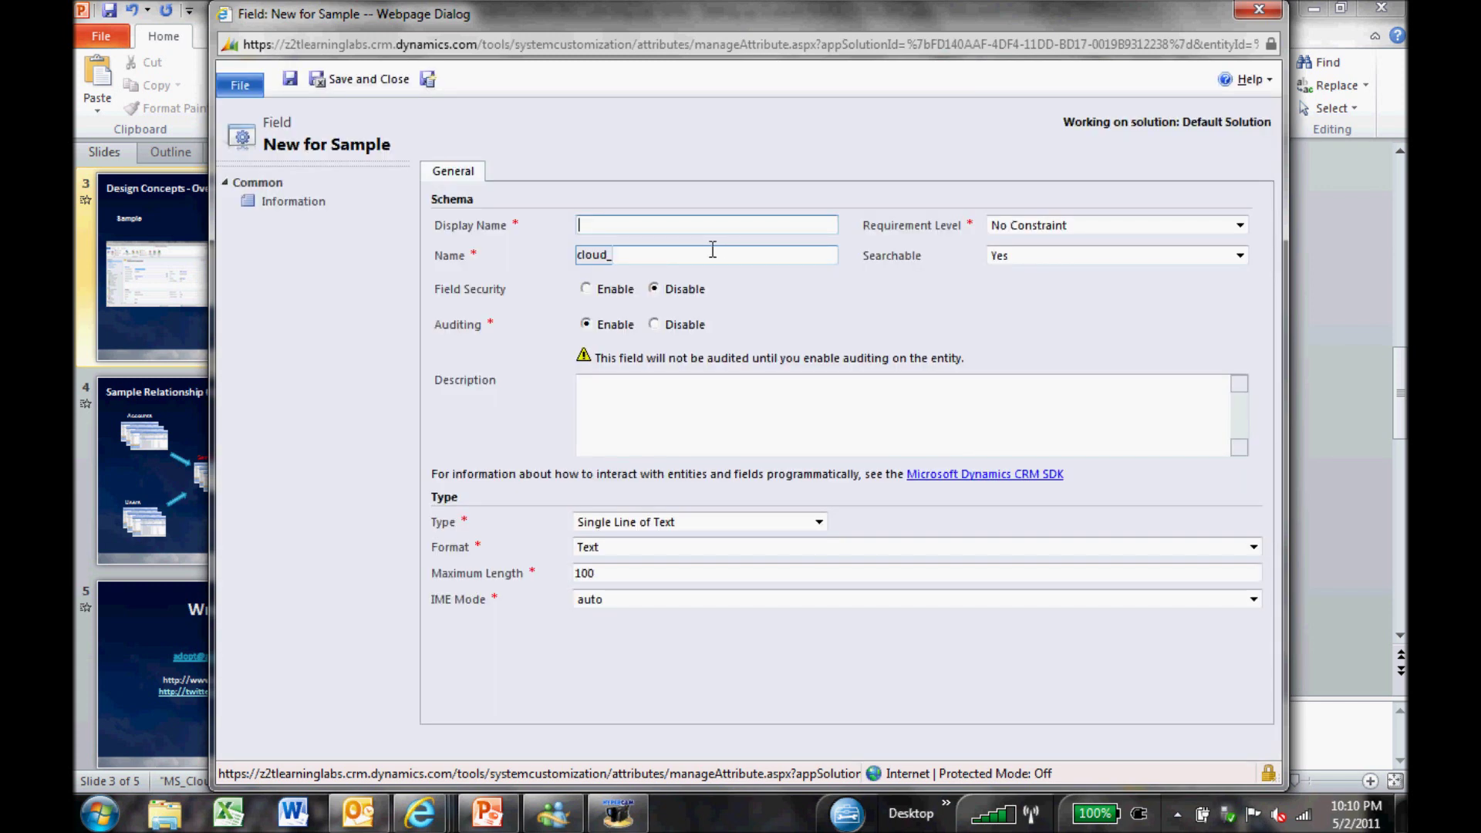
- Create a Key Contact lookup field targeting Contact records and save it
type("Key Contact")
key("Tab")
left_click(721, 525)
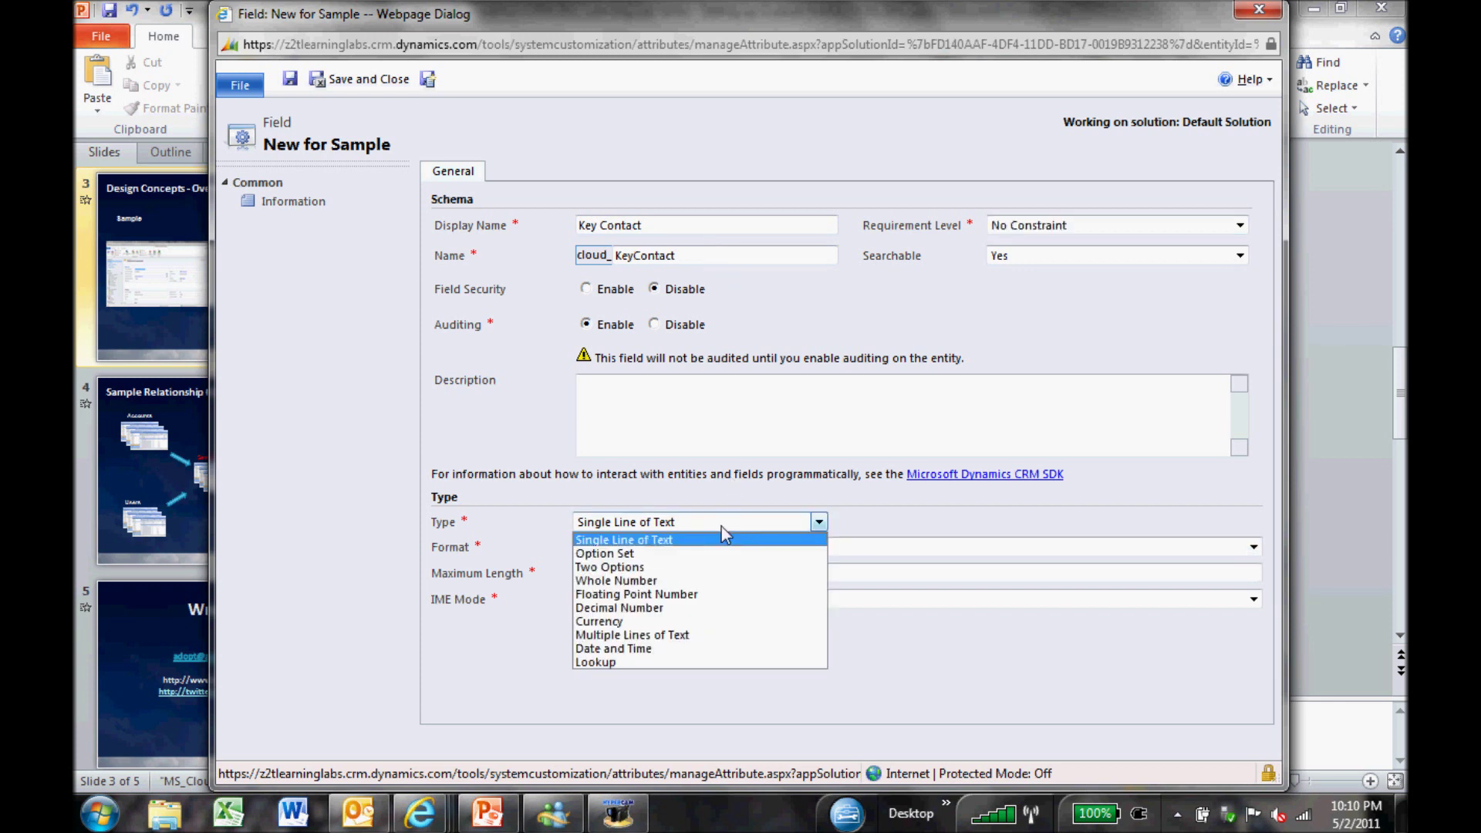
left_click(692, 663)
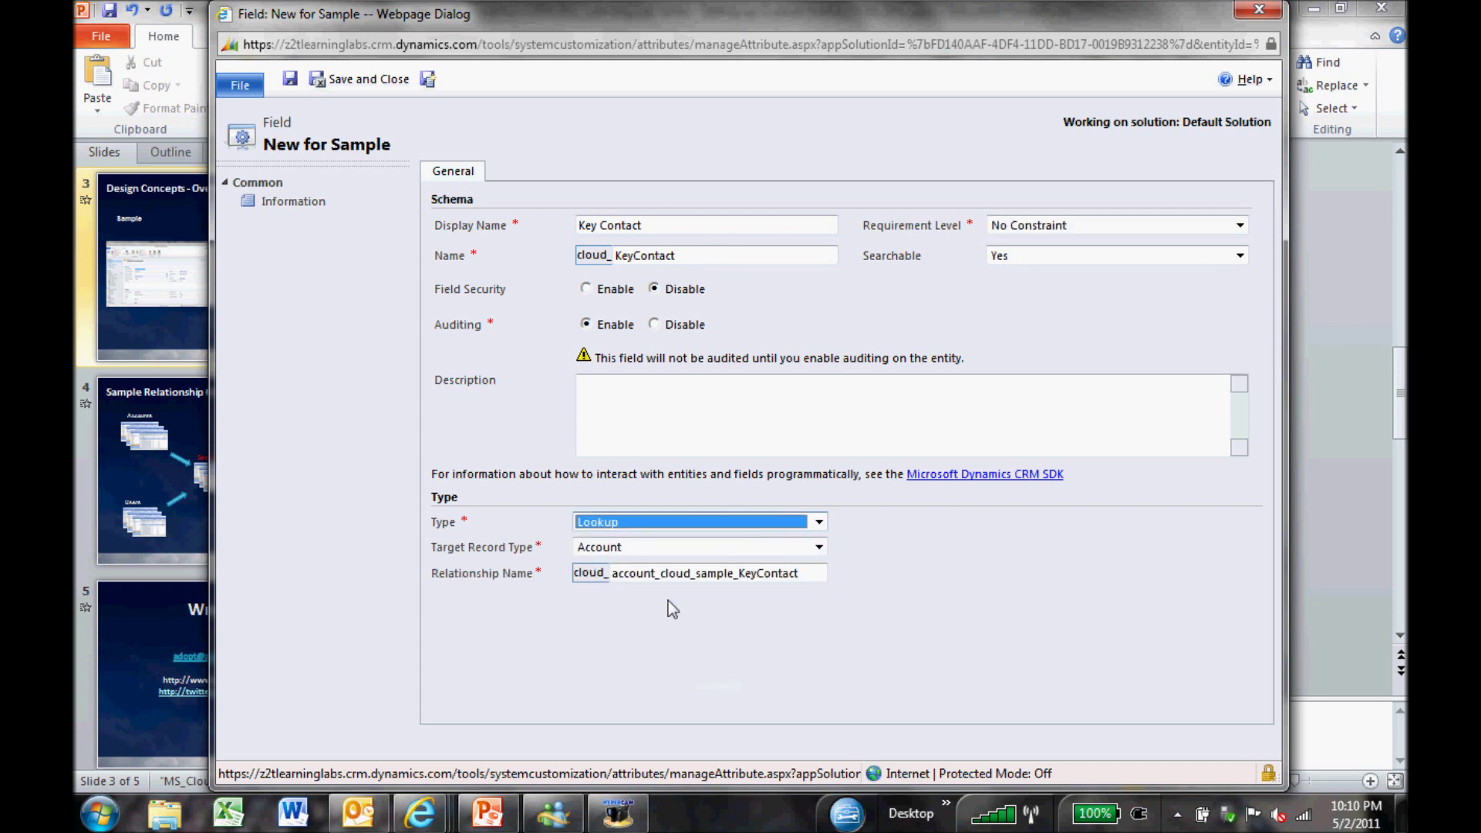
left_click(654, 546)
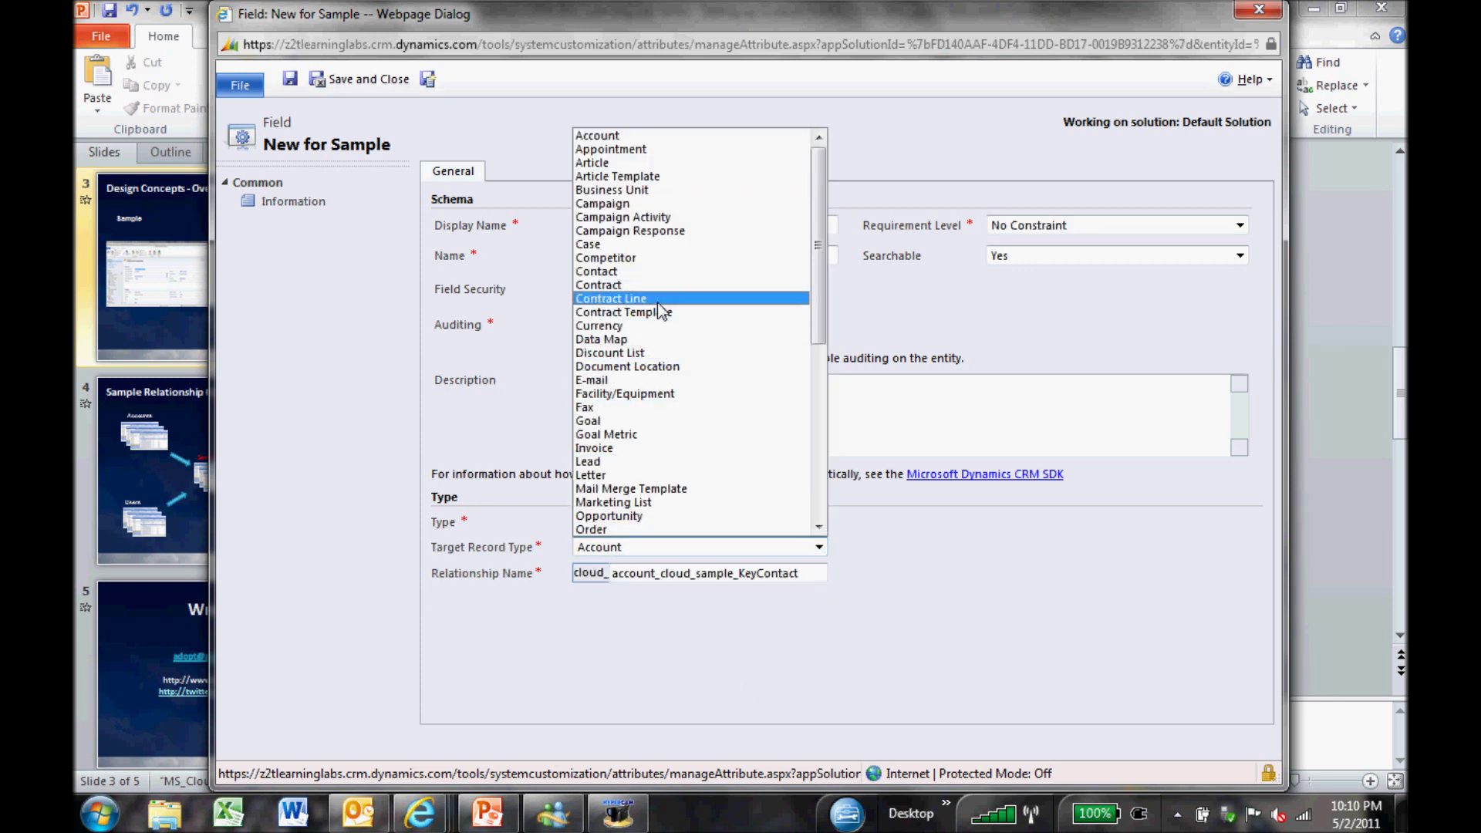
left_click(609, 272)
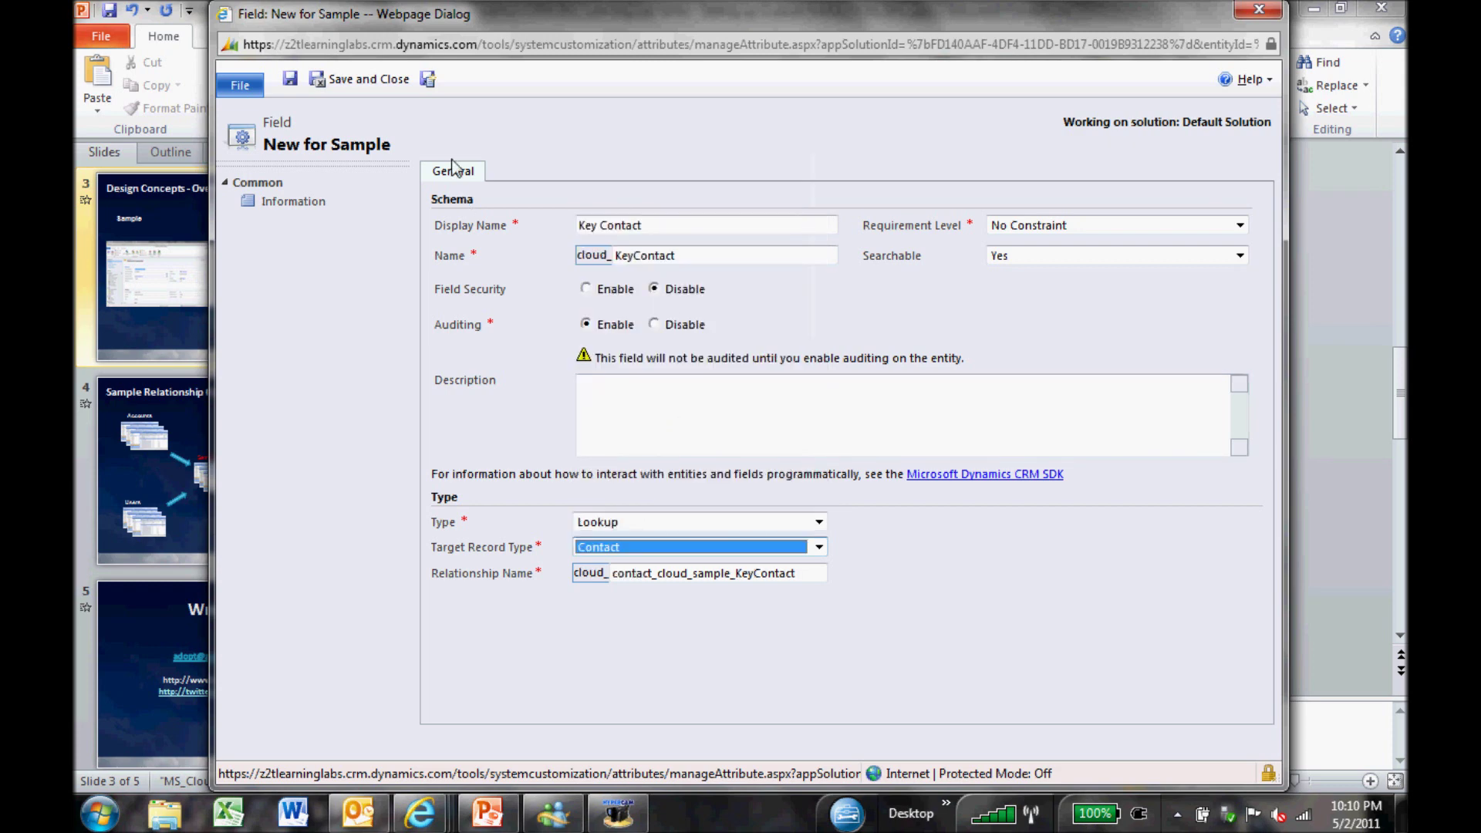
left_click(428, 78)
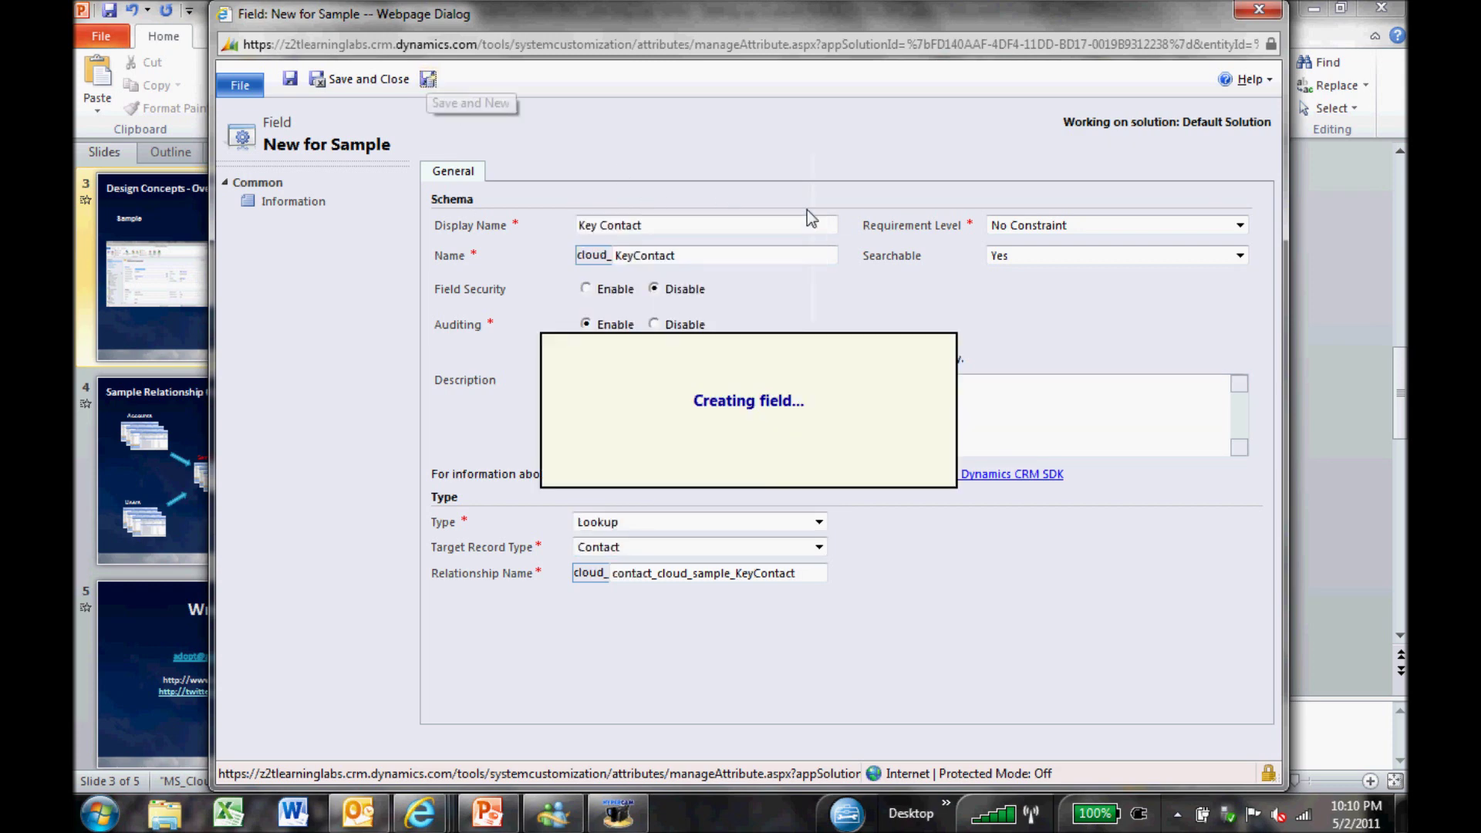
left_click(1353, 385)
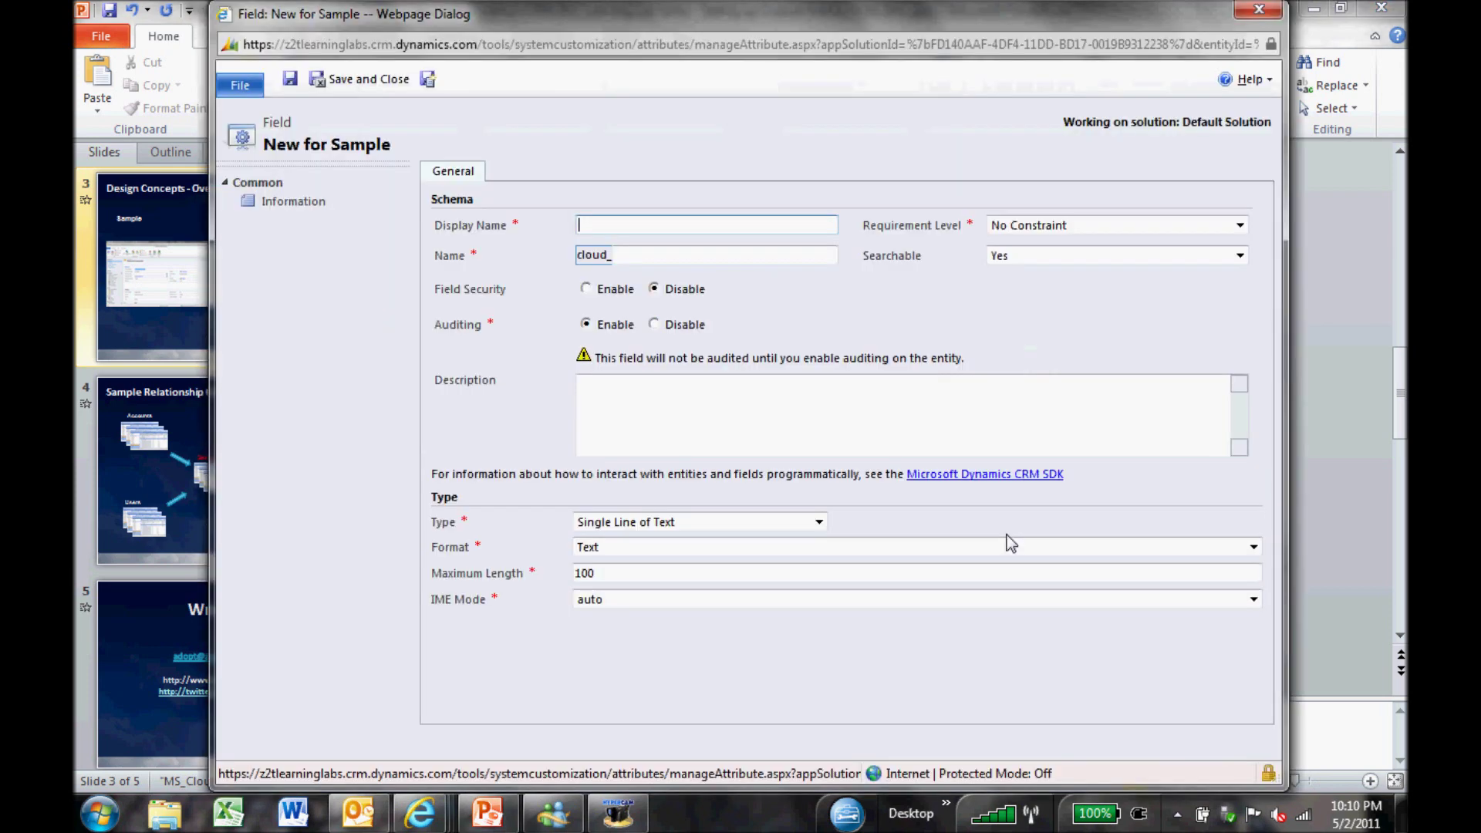
- Create a Shipped field of type Two Options (No/Yes, default No) and save it
type("Shipped")
key("Tab")
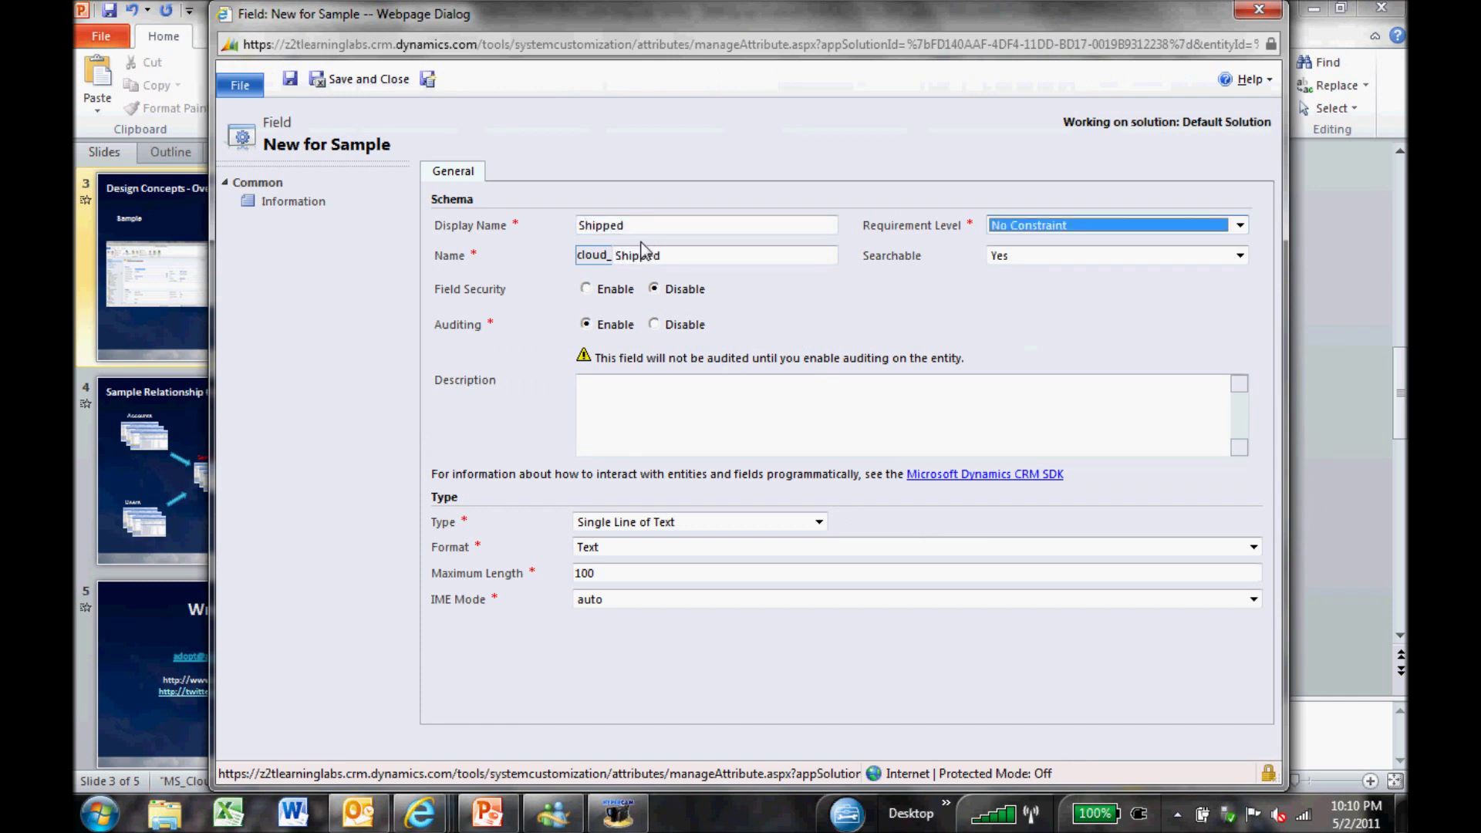
left_click(705, 520)
left_click(694, 567)
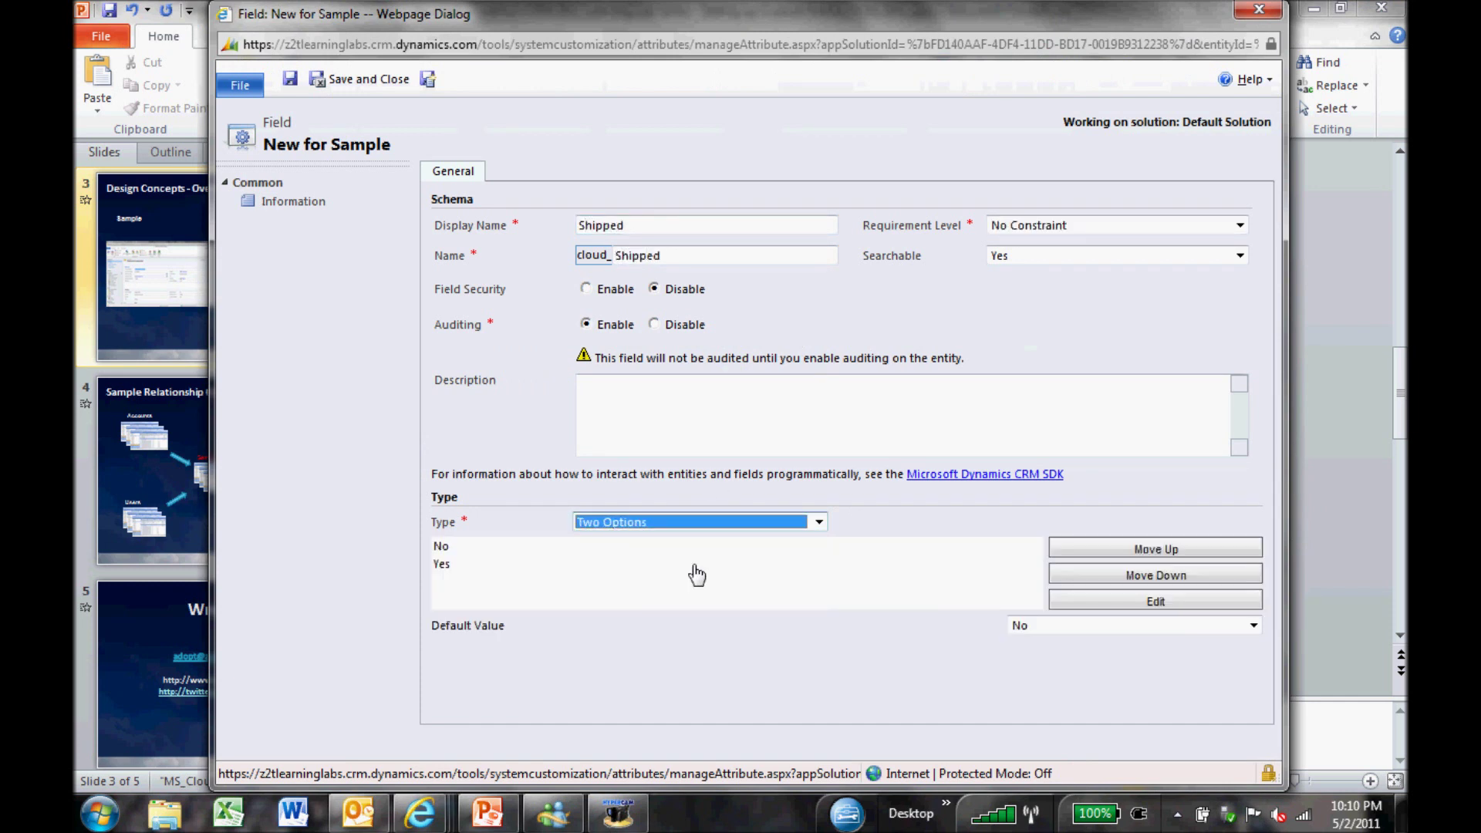
left_click(428, 79)
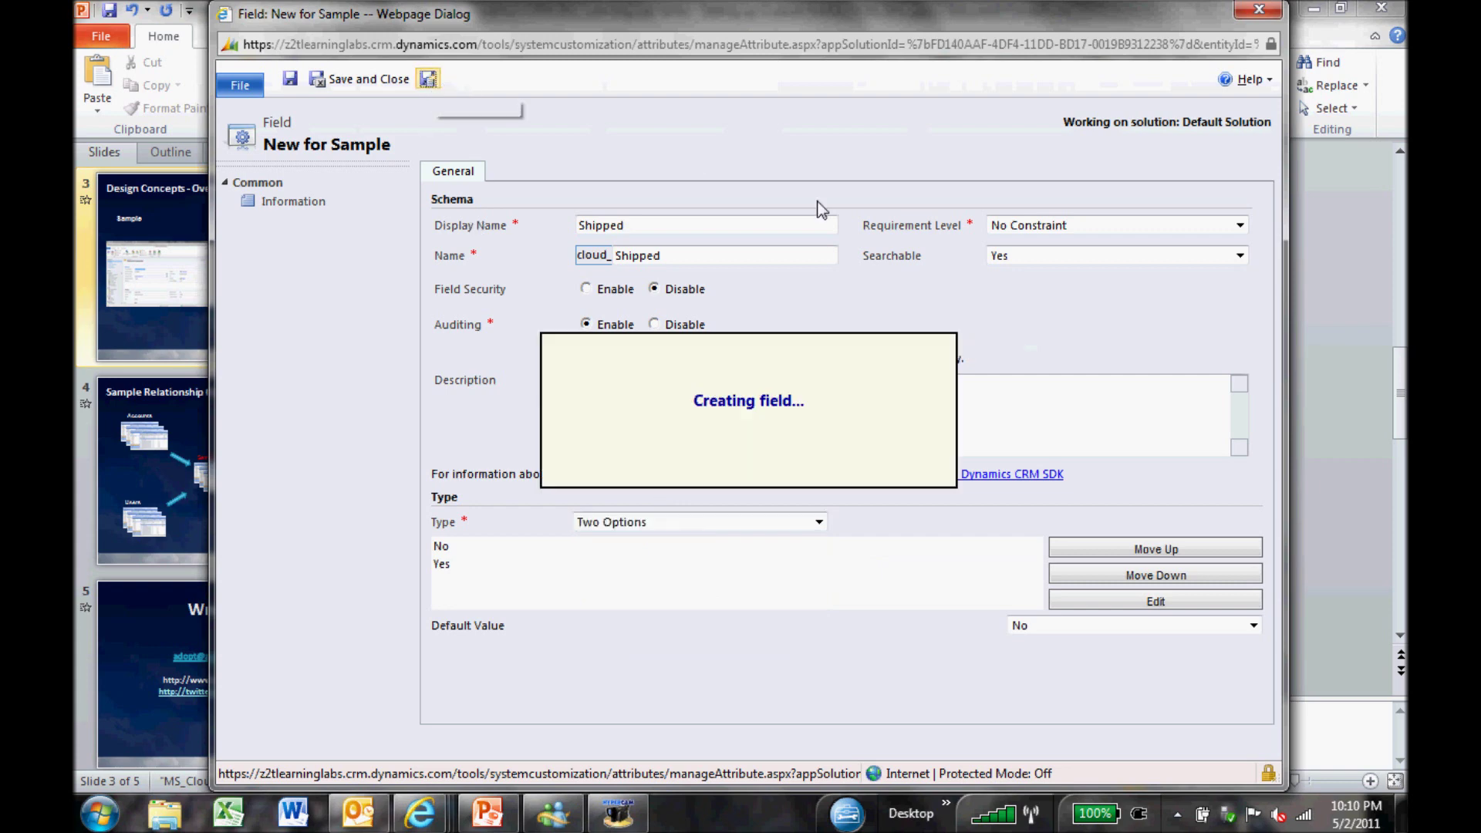
left_click(1291, 248)
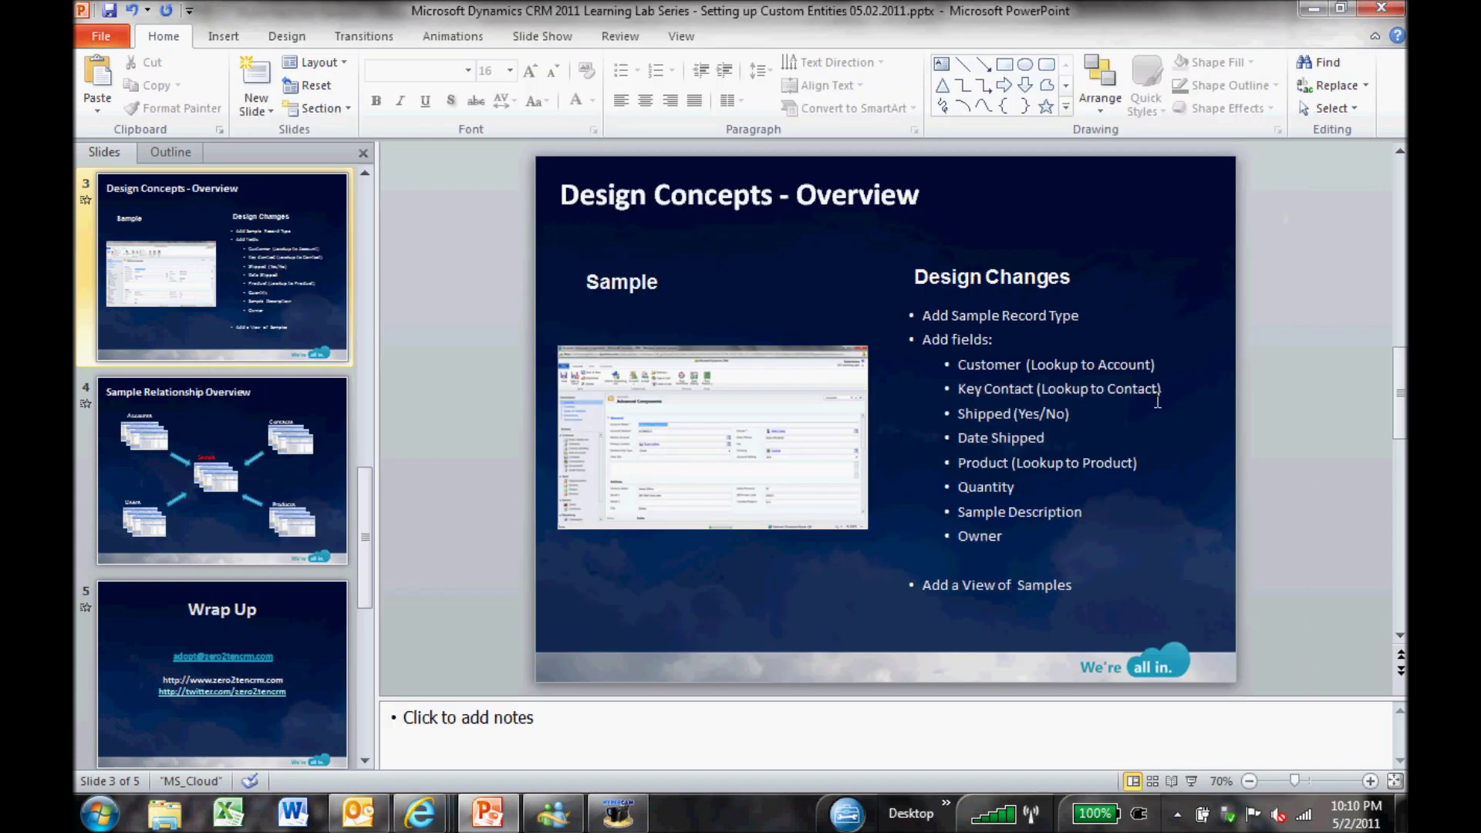
key("alt+Tab")
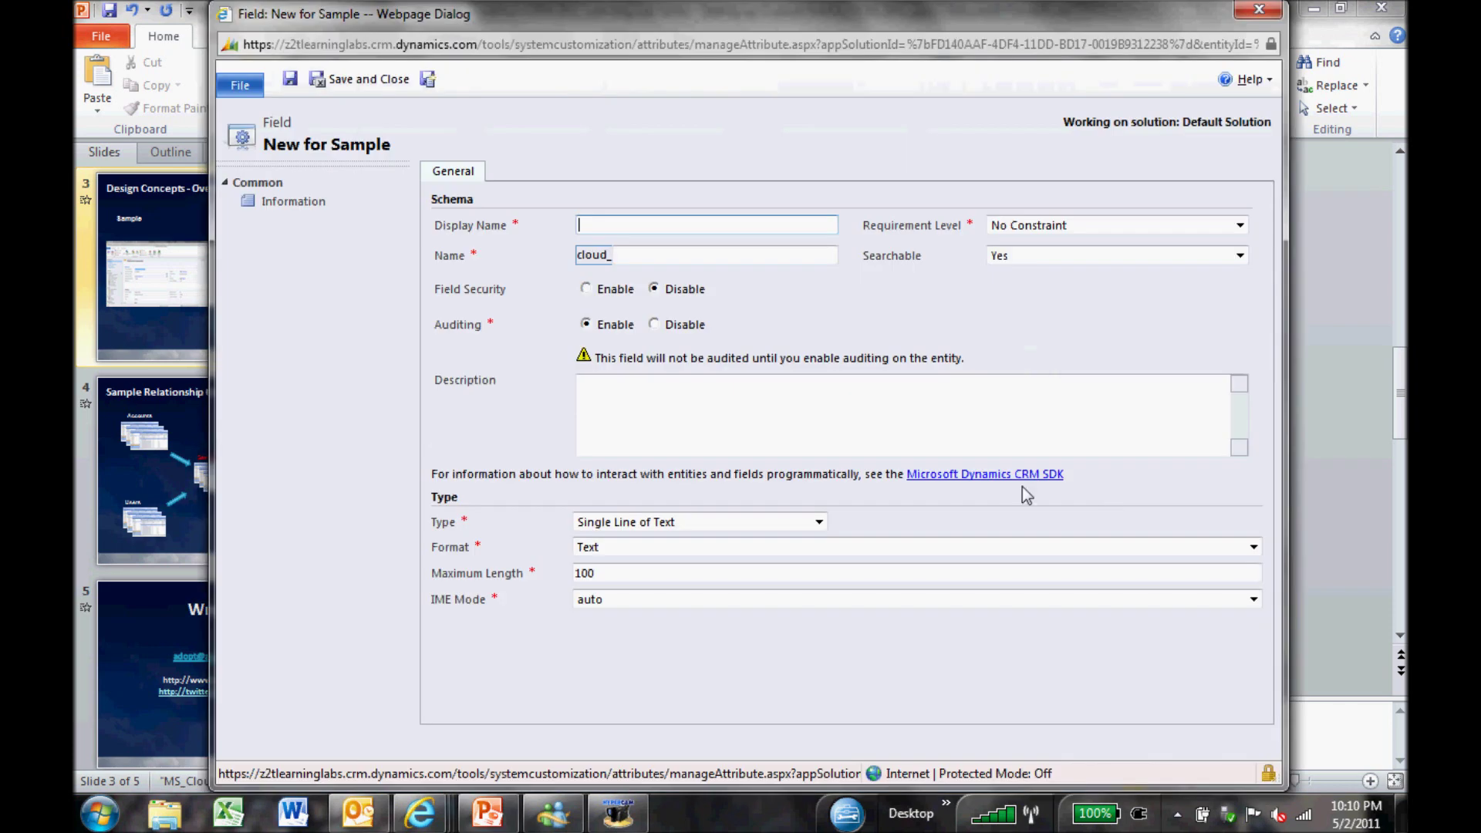
- Create a Product lookup field targeting Product records and save it
type("Product")
key("Tab")
left_click(653, 522)
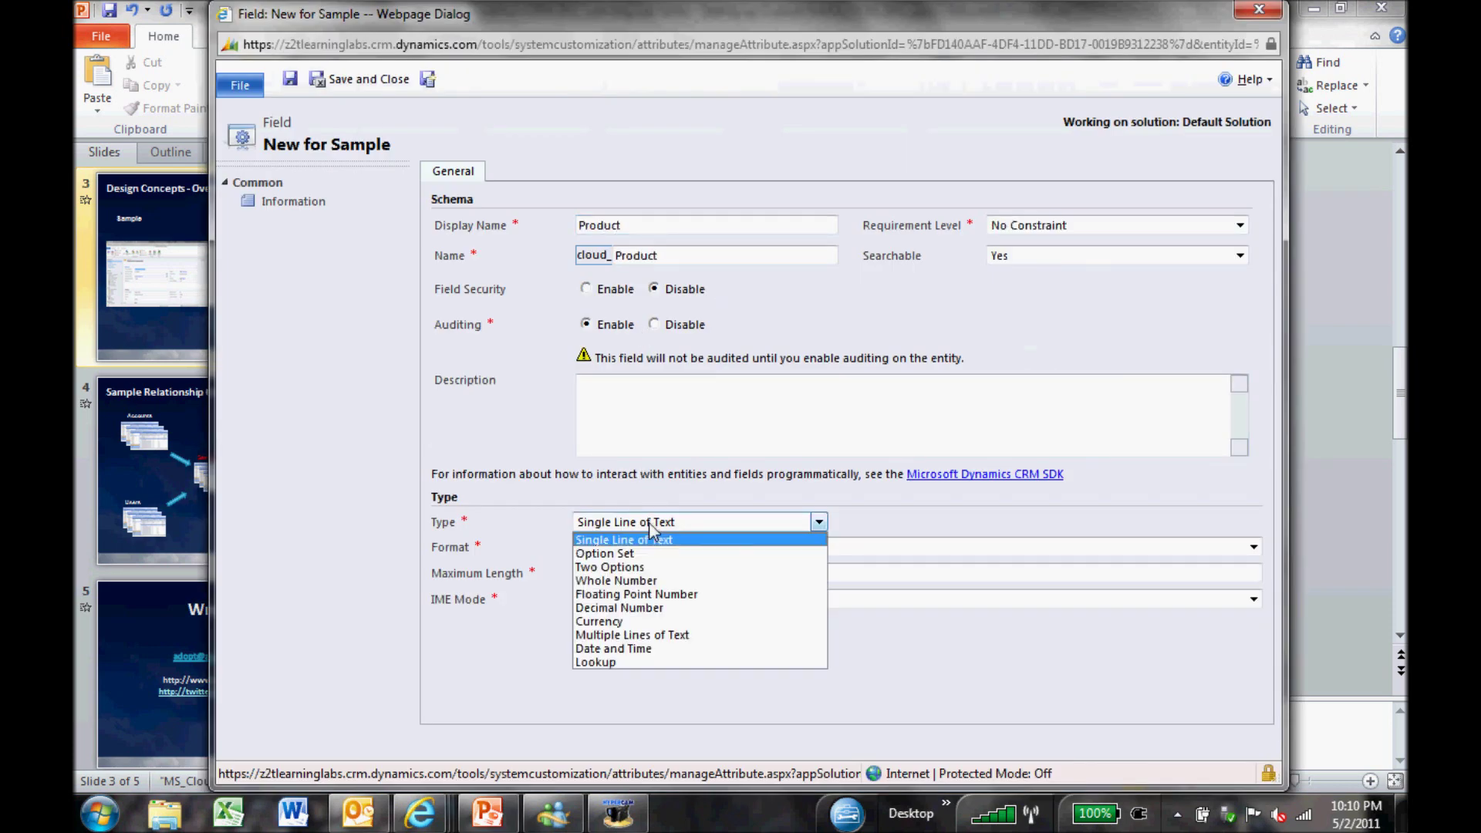
left_click(645, 661)
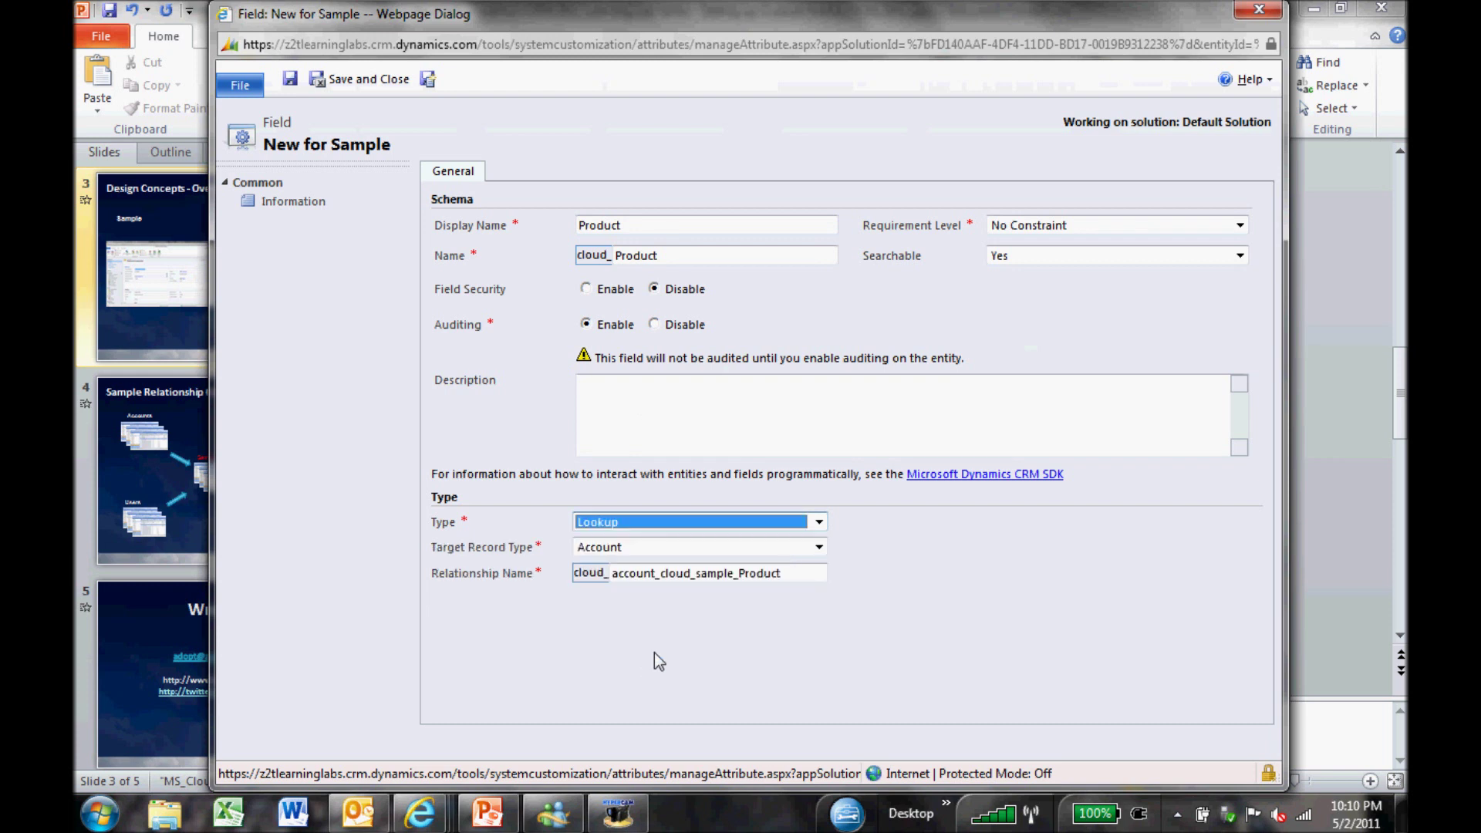
left_click(639, 546)
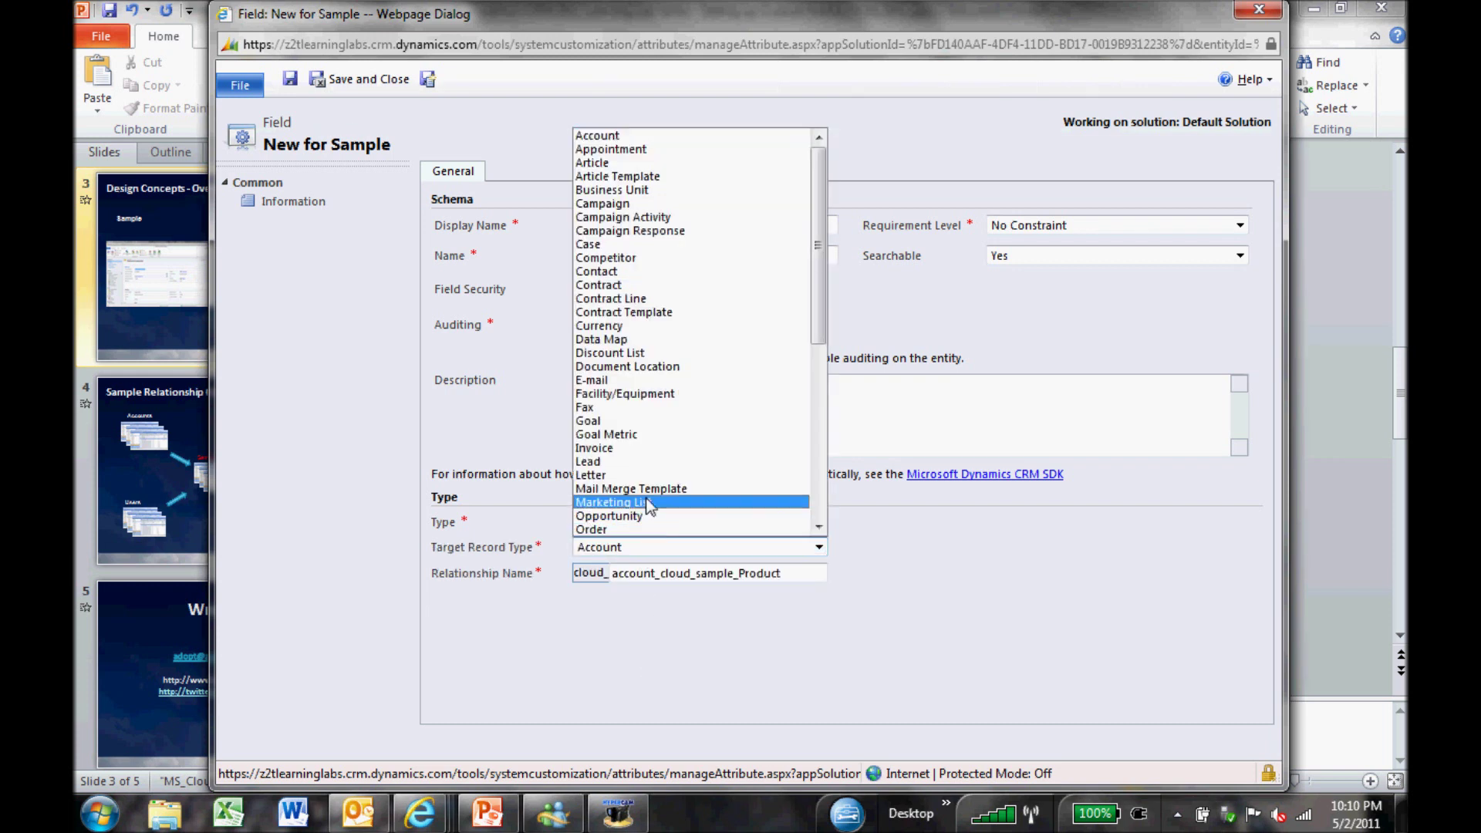
scroll(649, 467, "down", 4)
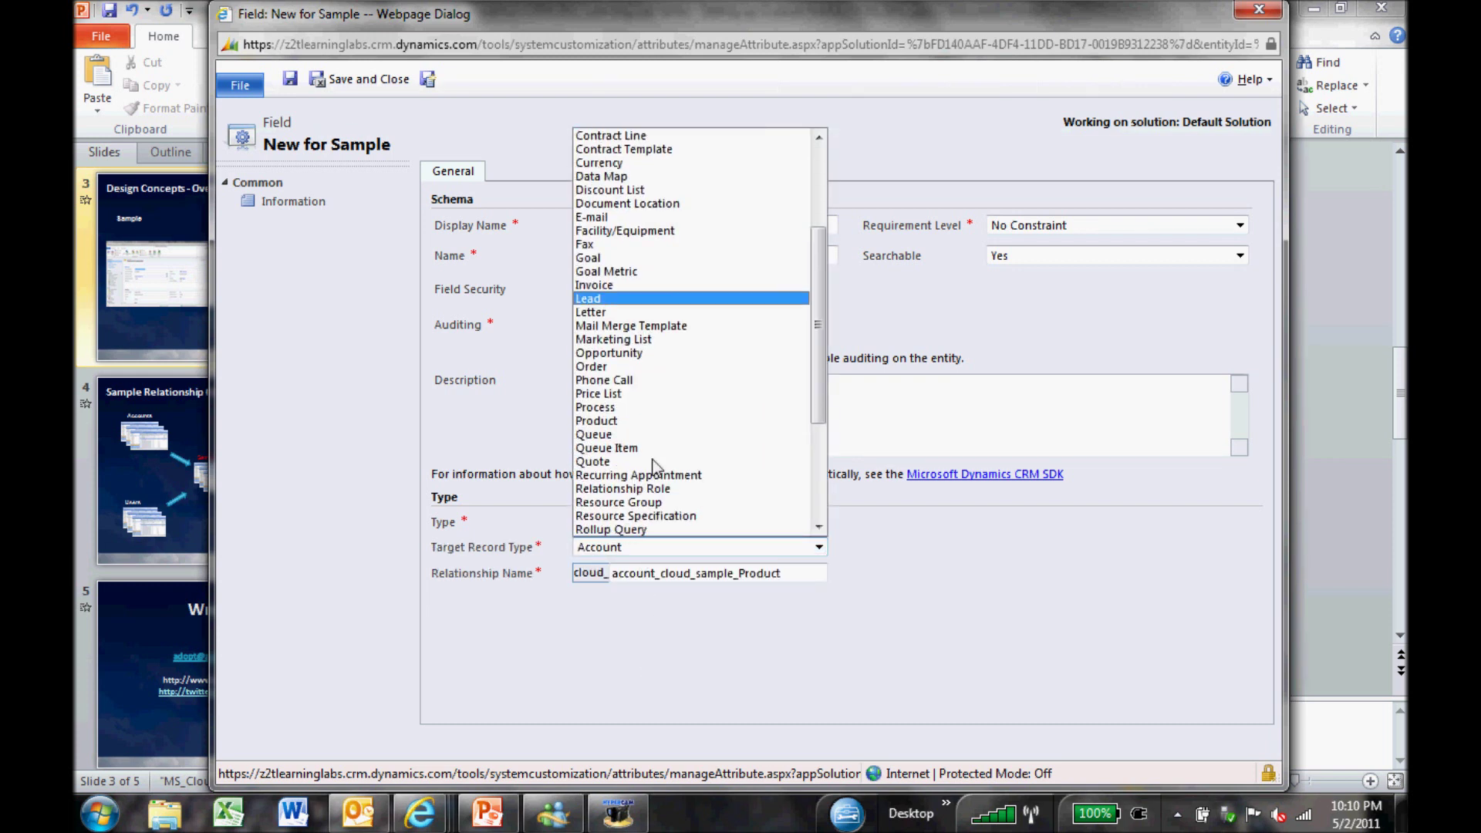
left_click(639, 419)
left_click(427, 79)
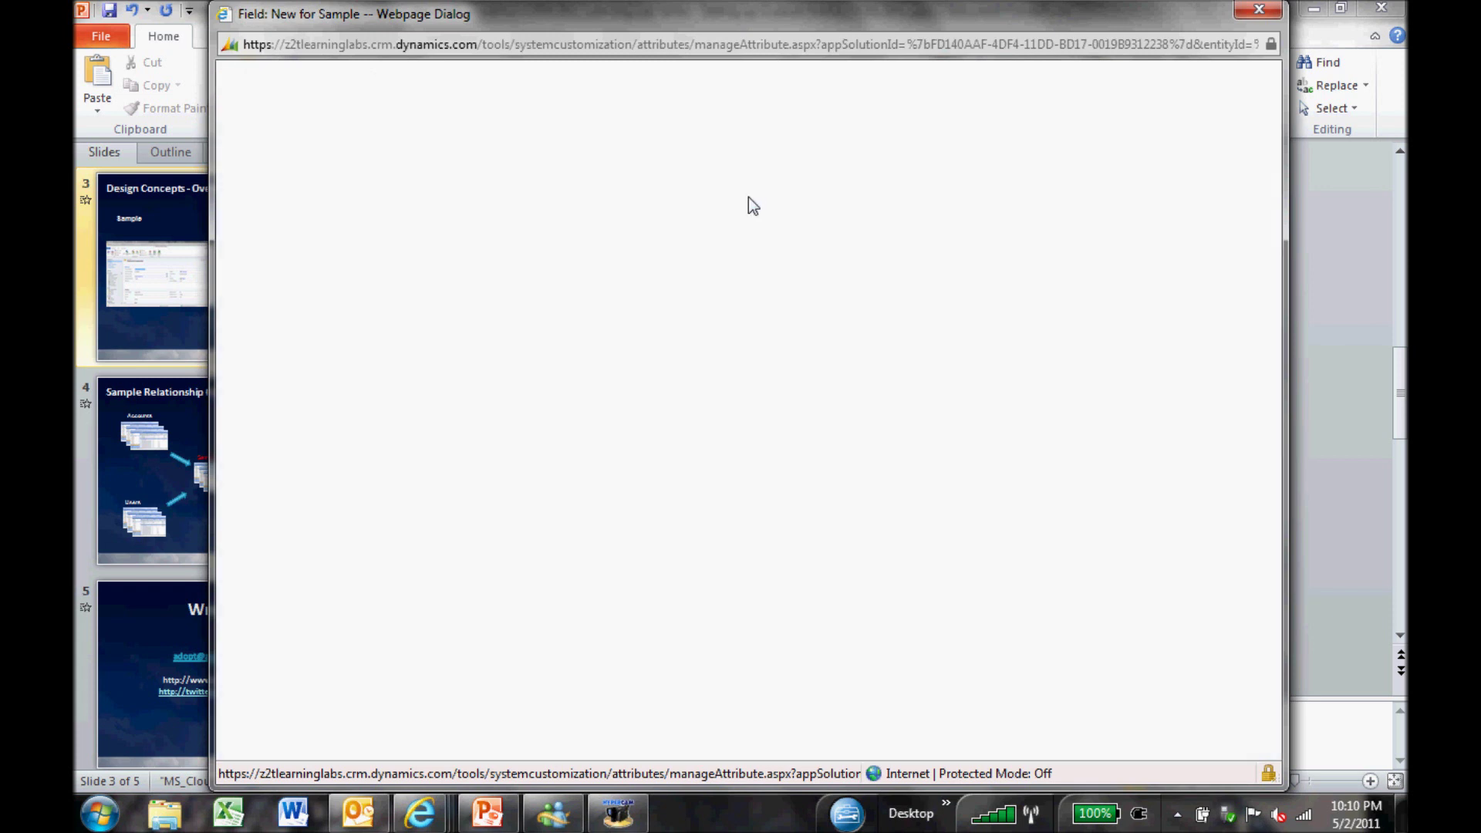
- Create a Quantity whole-number field with minimum 0 and maximum 10000, then close the new-field window
type("Quantity")
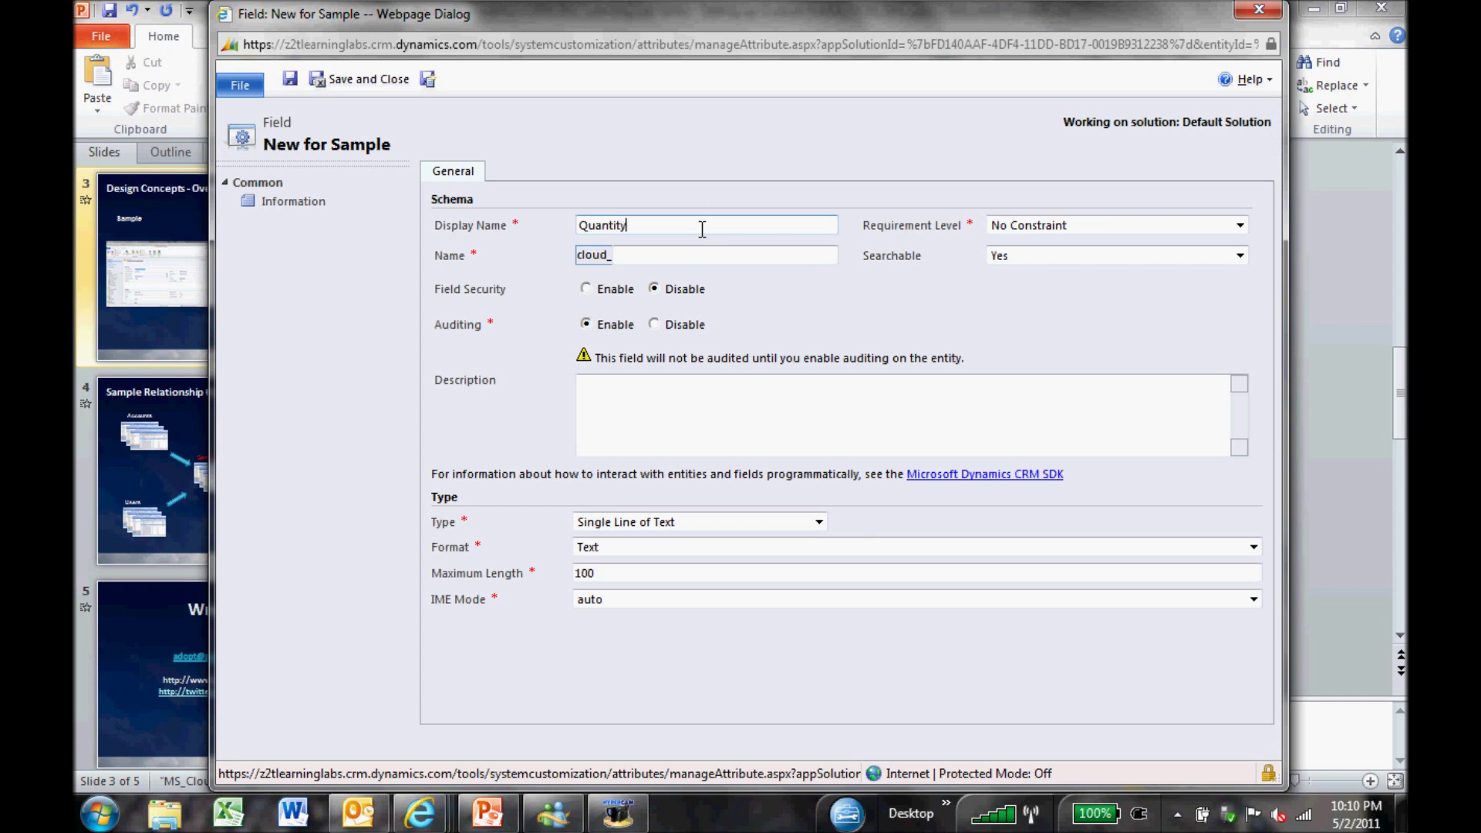
key("Tab")
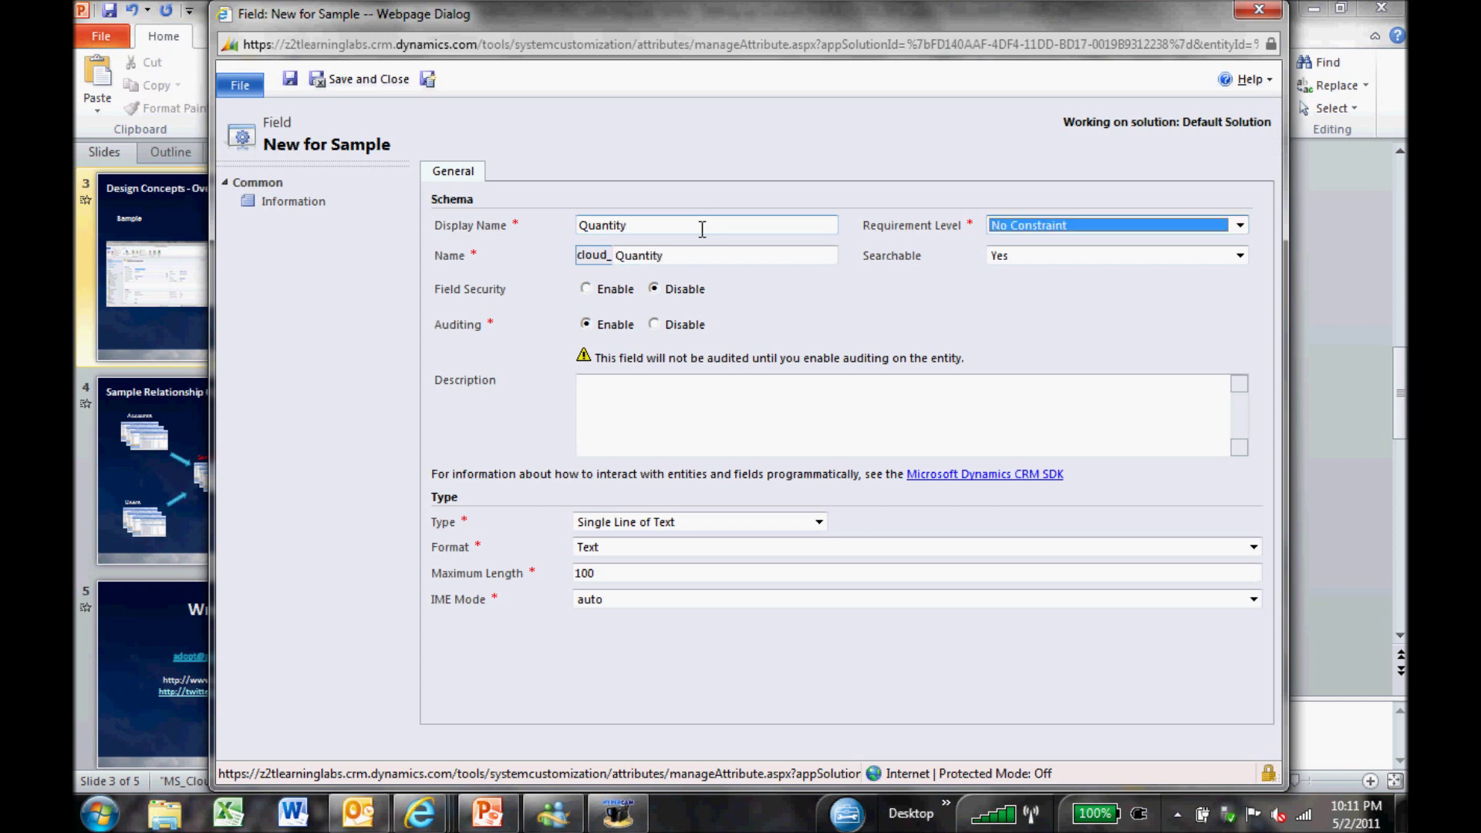
left_click(661, 523)
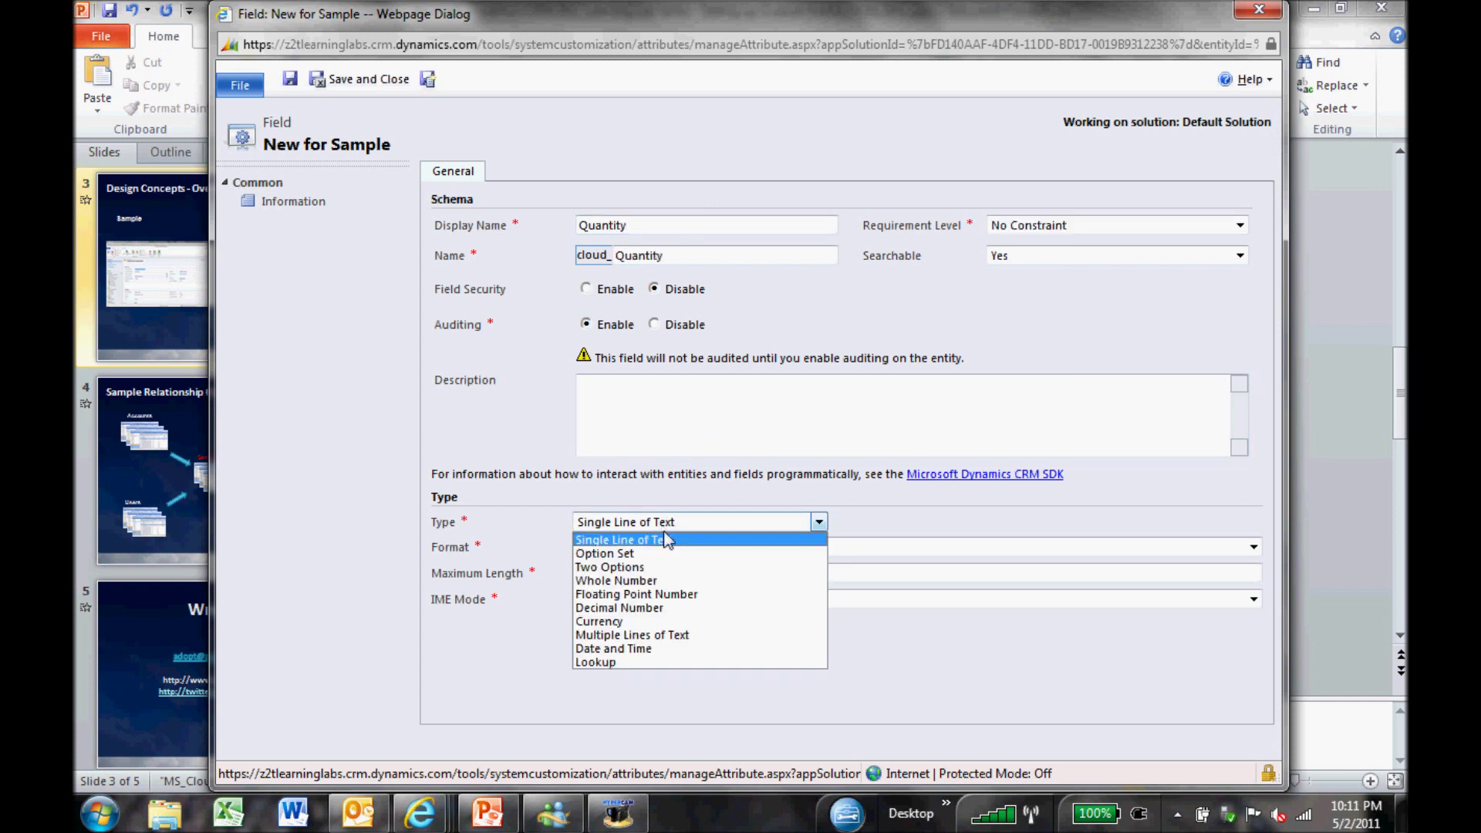
left_click(670, 581)
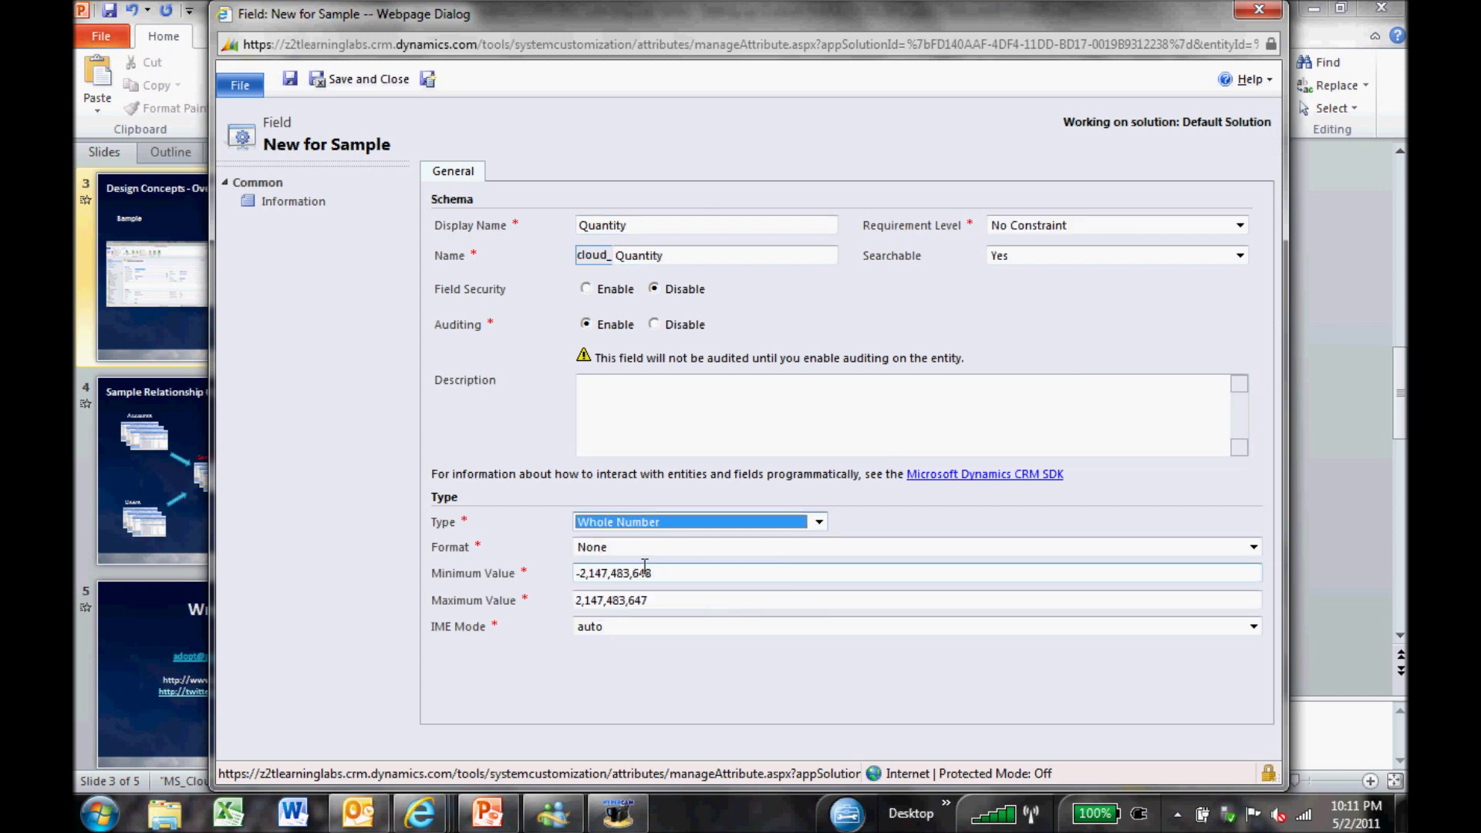
left_click_drag(665, 573, 568, 578)
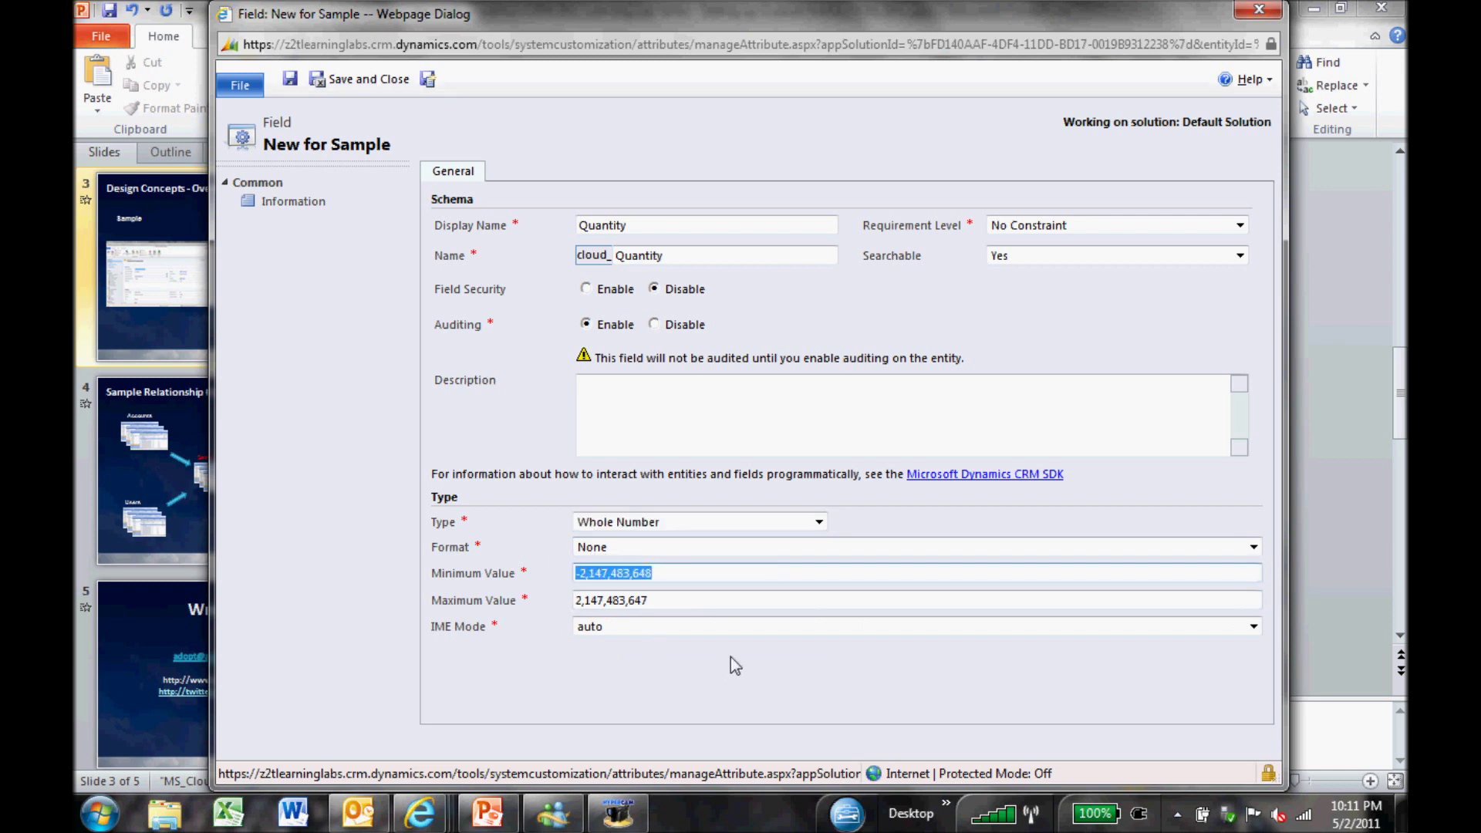
type("0")
key("Tab")
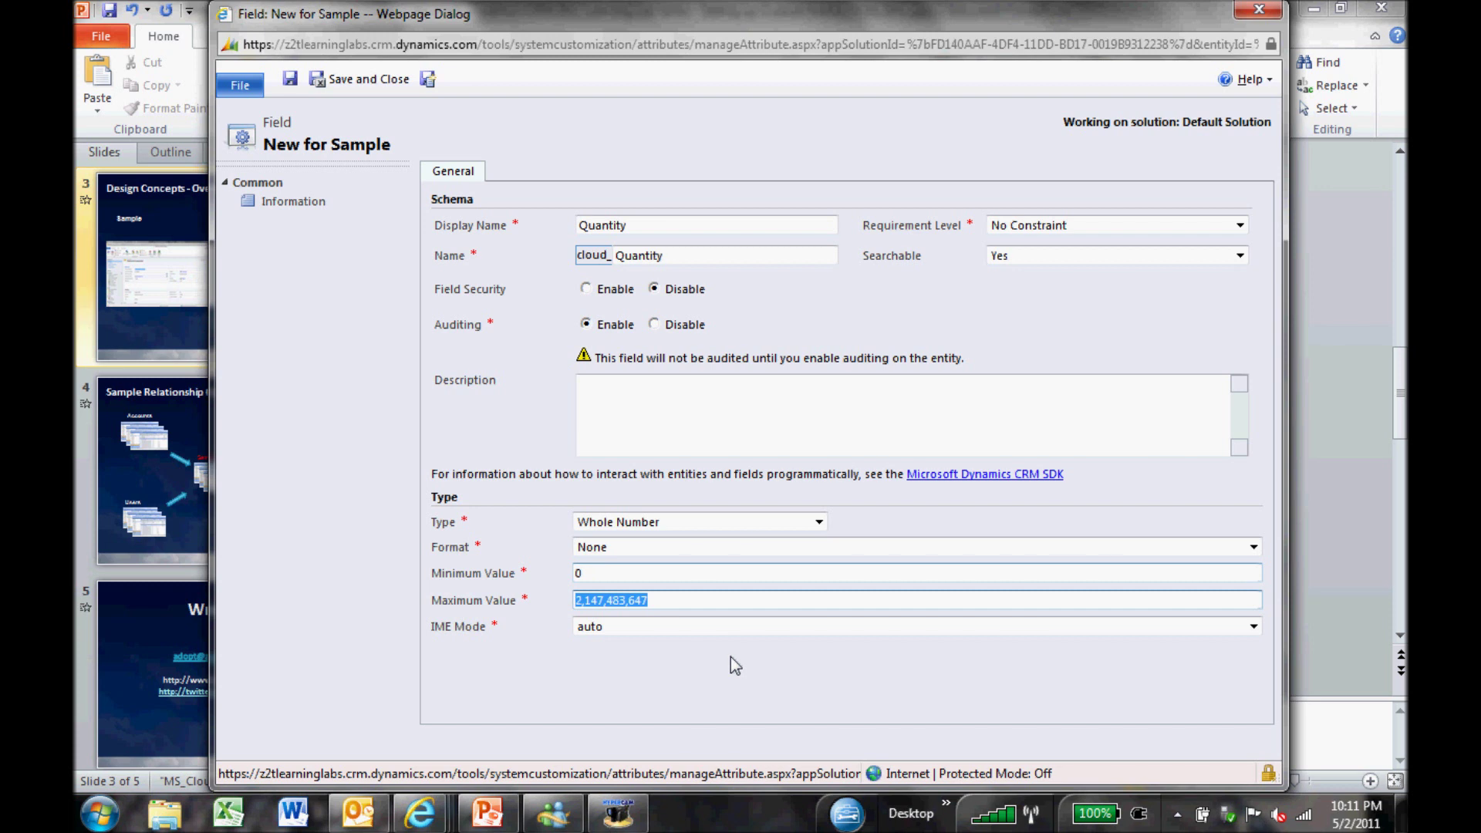
type("10000")
key("Tab")
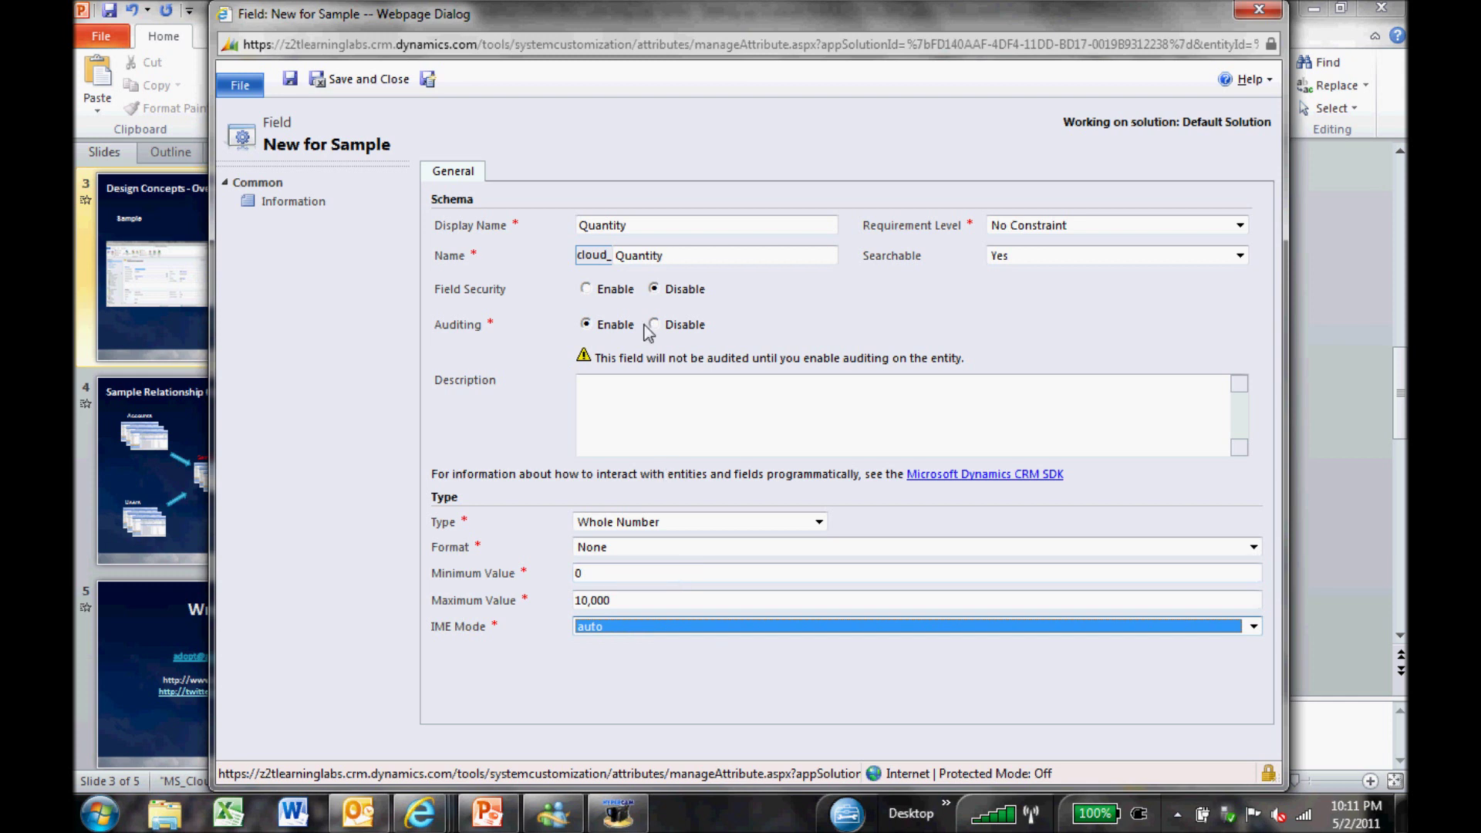
left_click(428, 79)
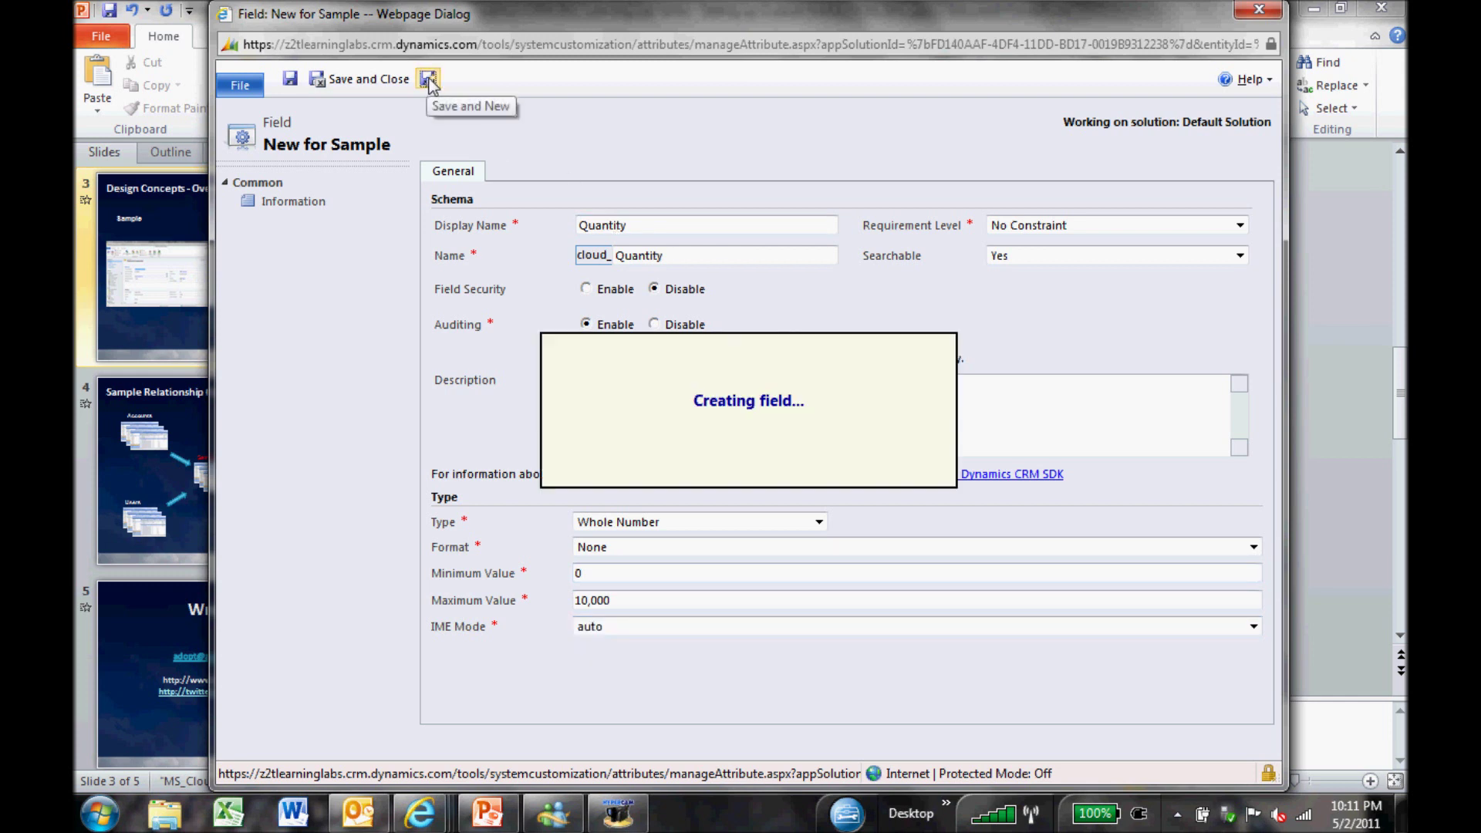
left_click(1308, 230)
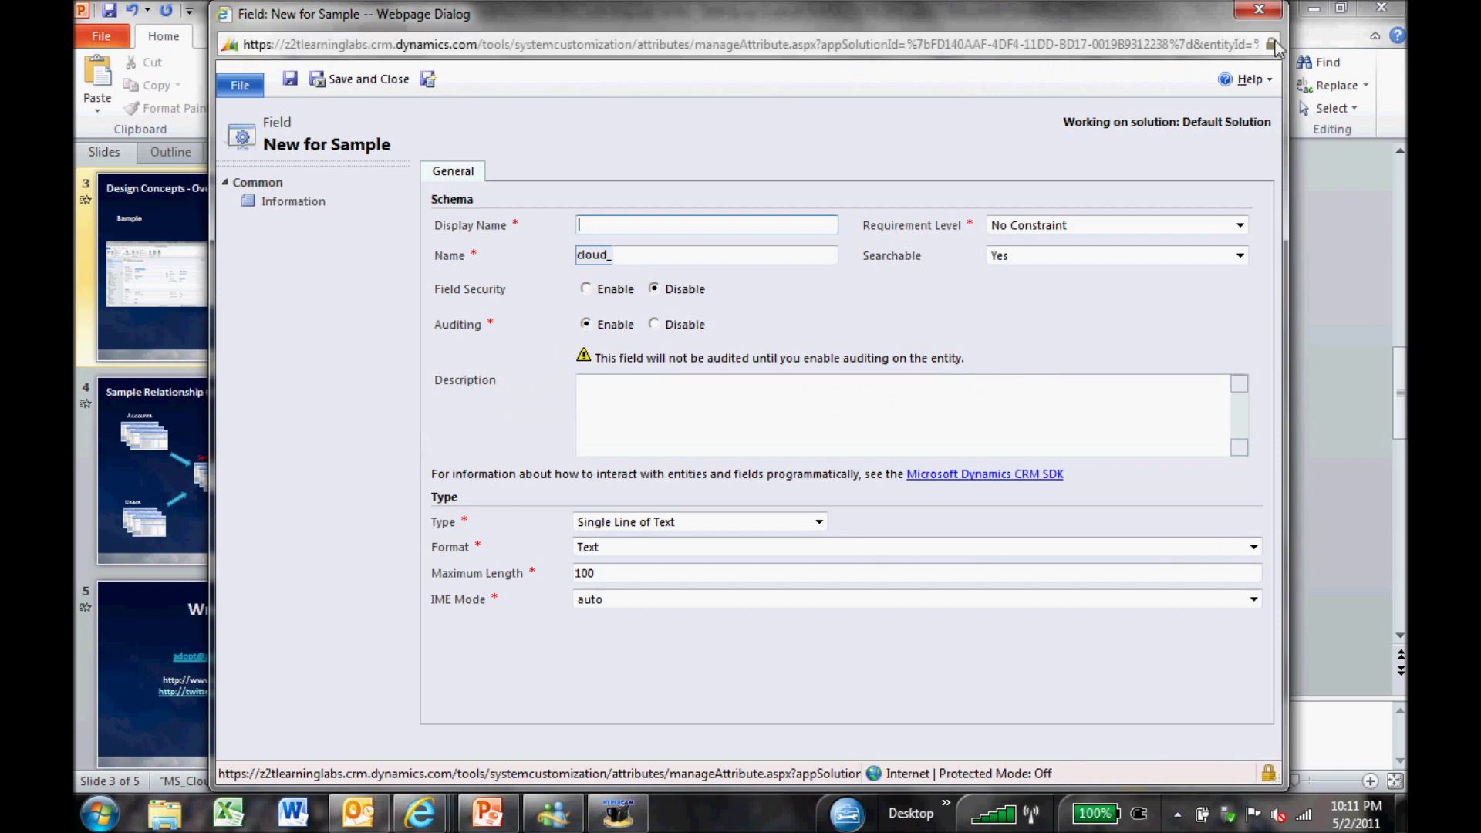
left_click(1258, 9)
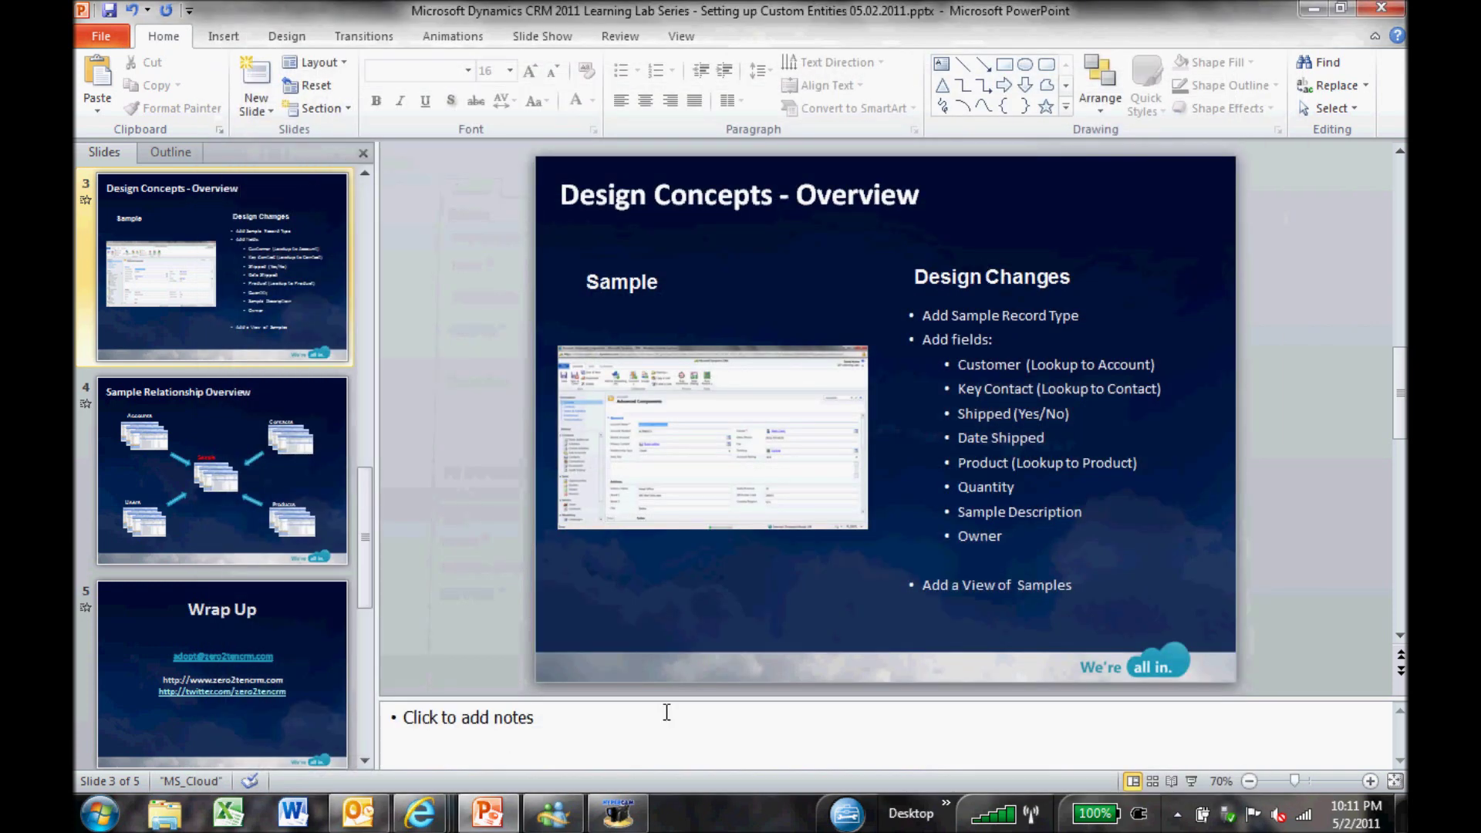
- In the Sample form editor, relabel Name as 'Sample Description' and make it span two columns
left_click(422, 812)
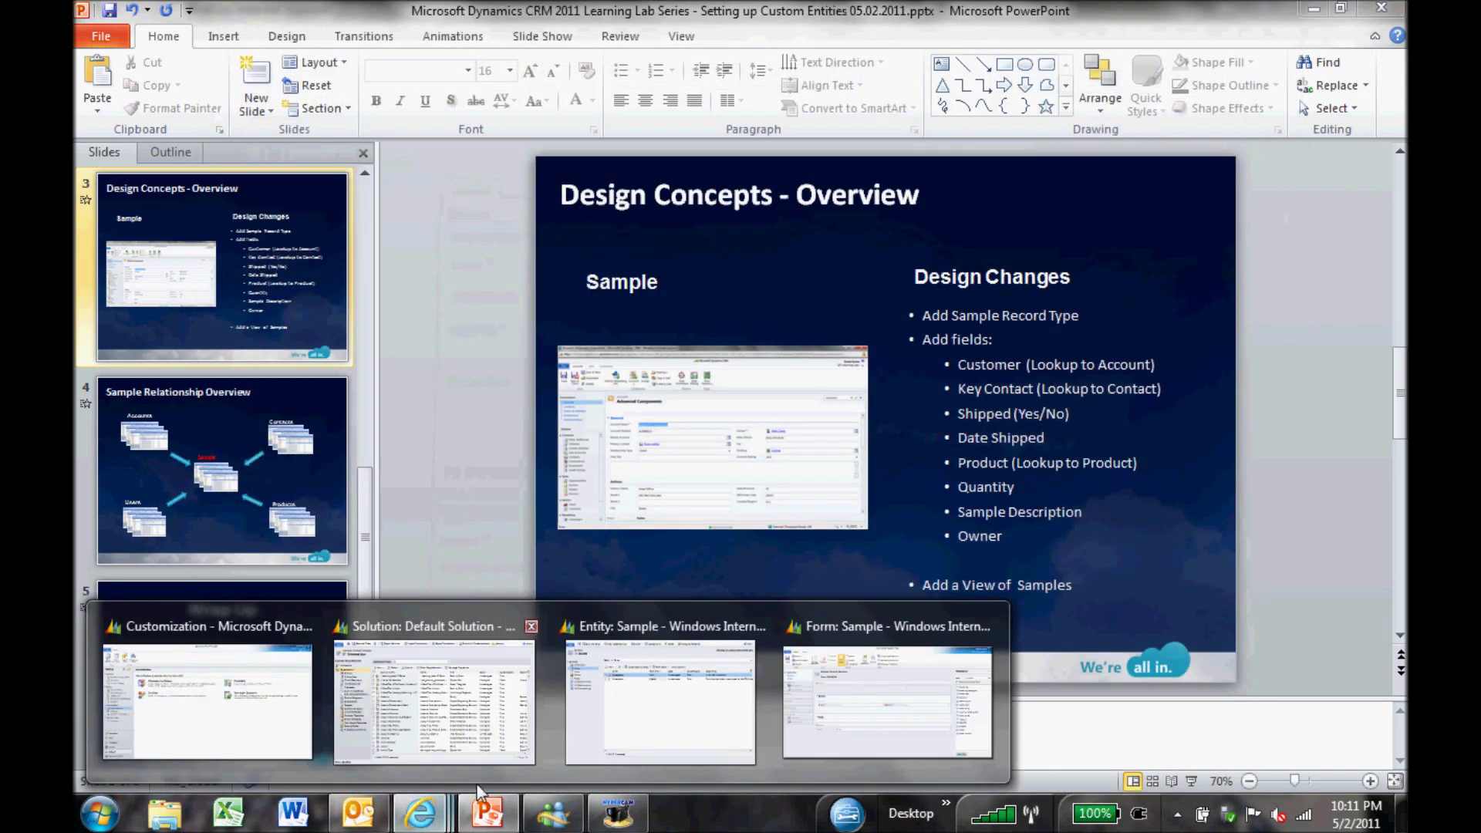
left_click(854, 711)
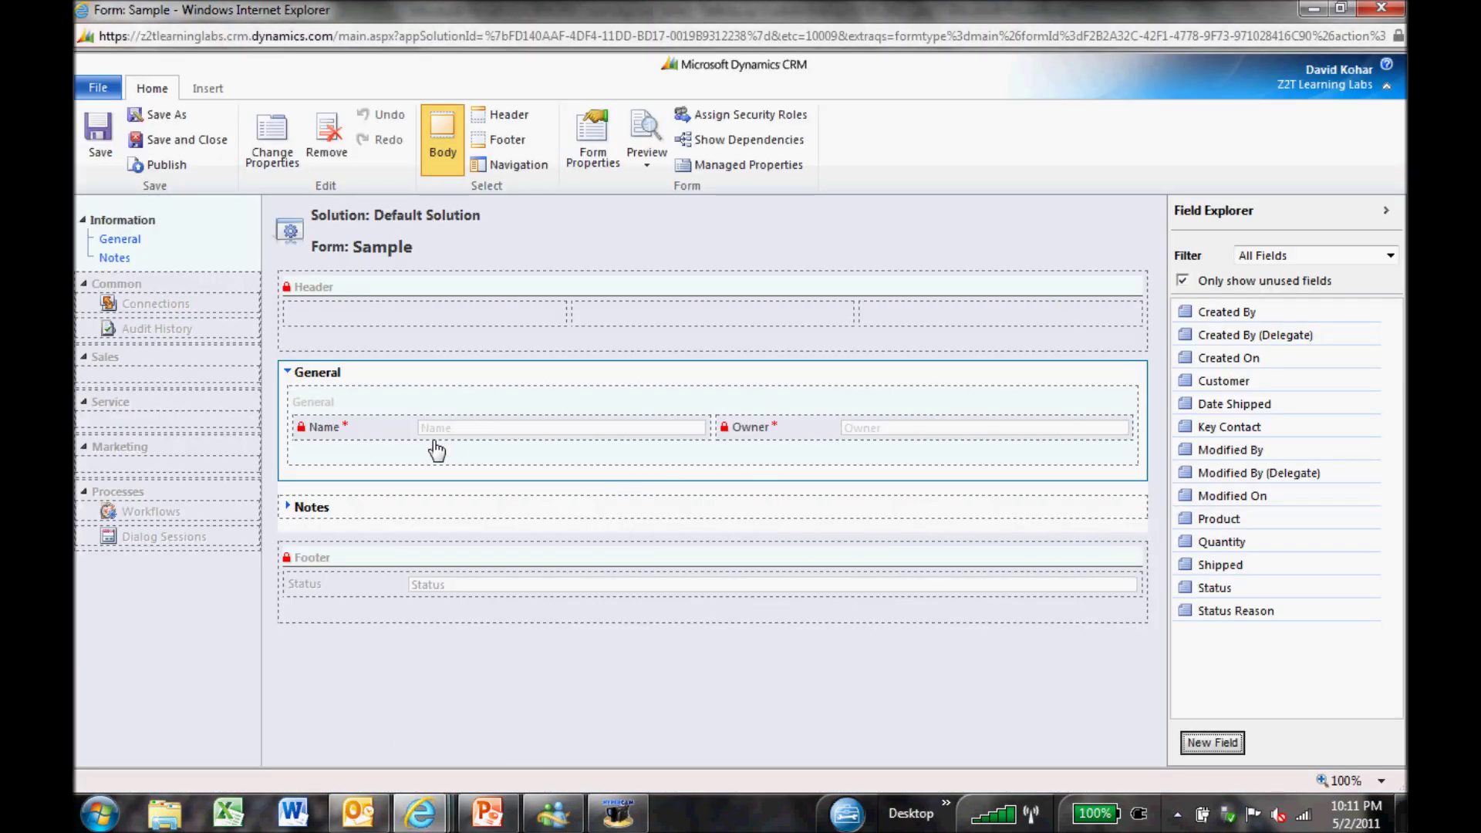
double_click(362, 425)
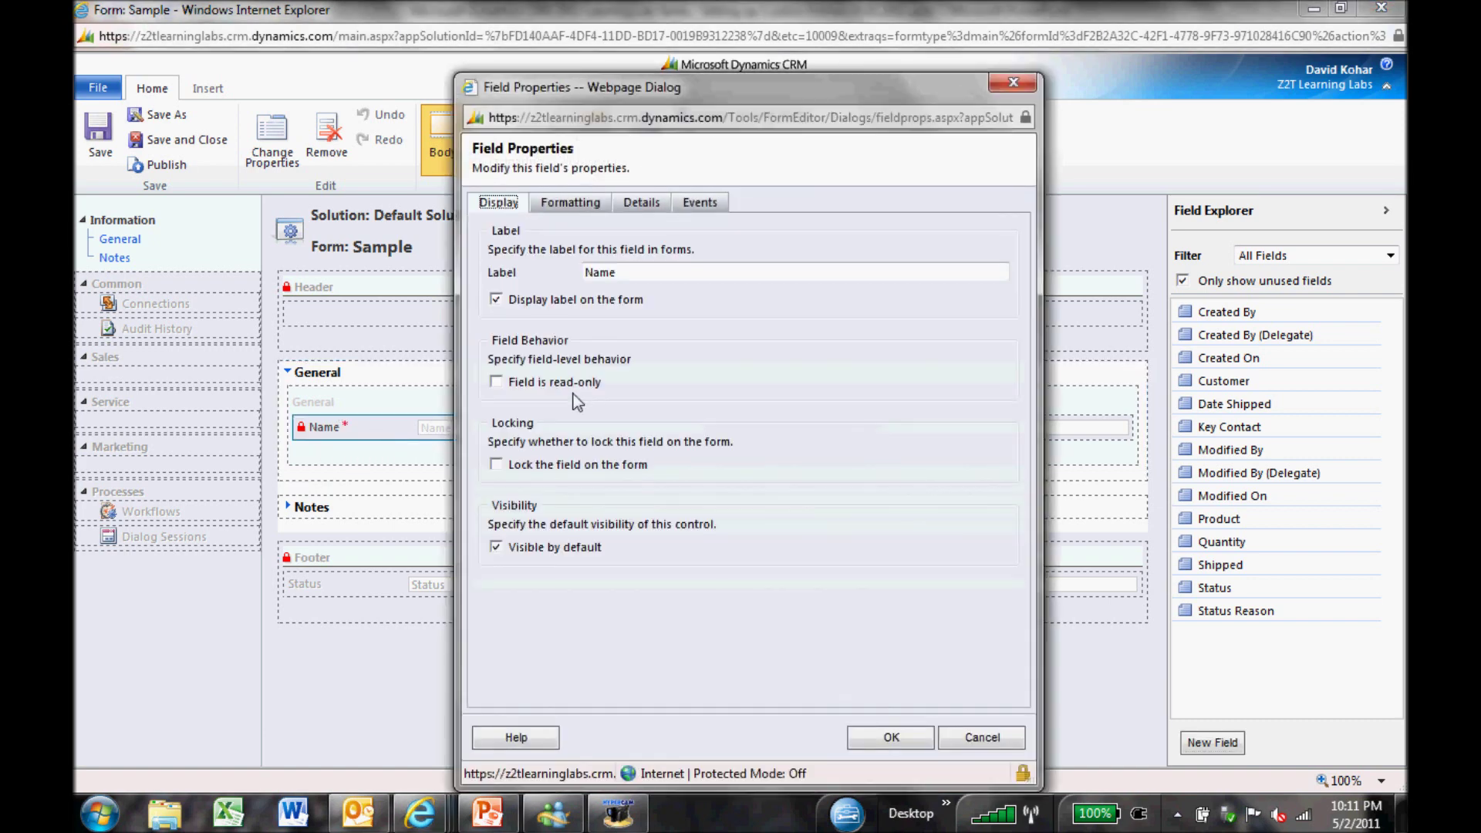
left_click_drag(644, 273, 501, 266)
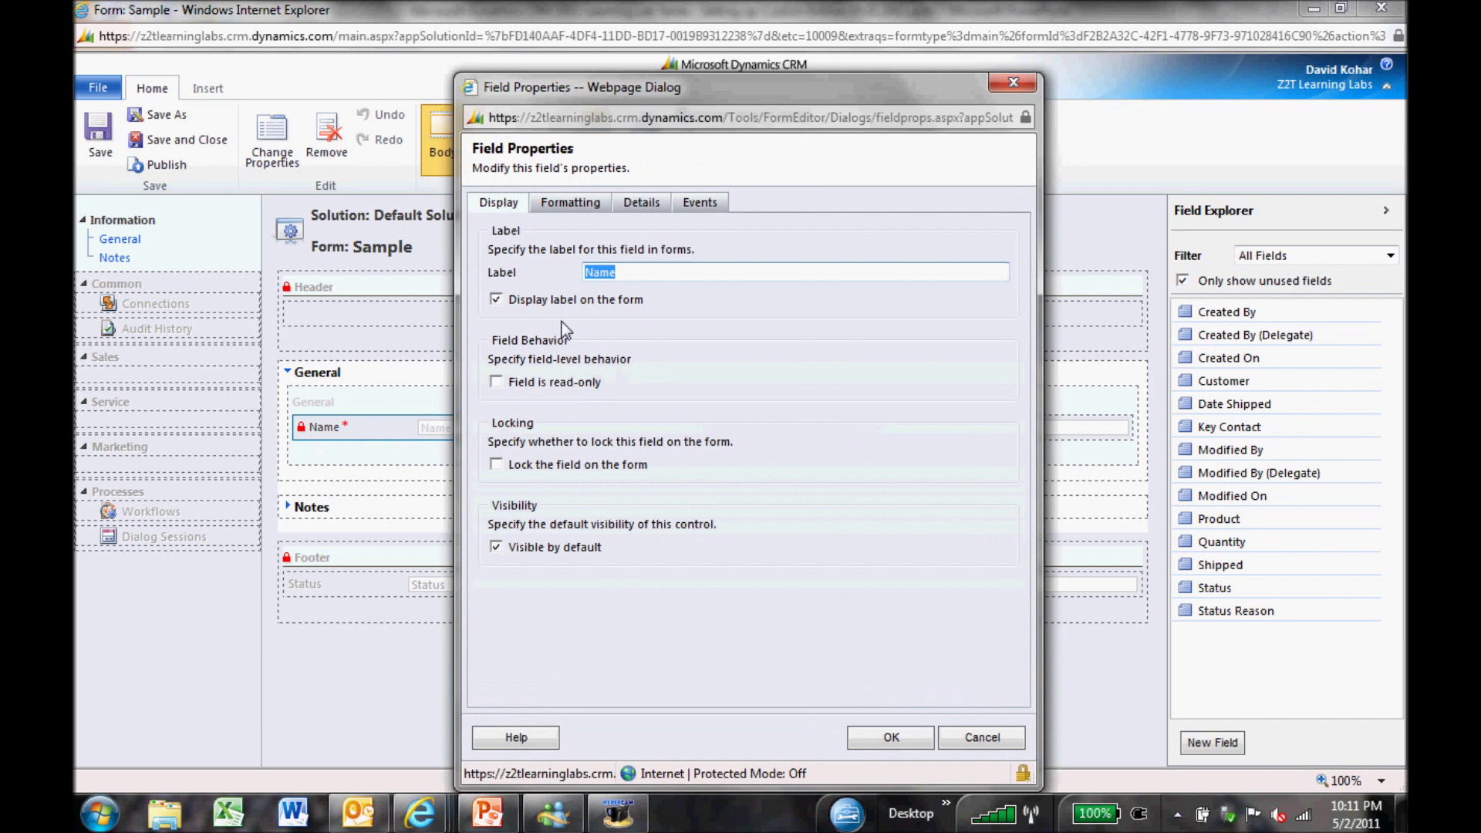
type("Sample Description")
left_click(570, 204)
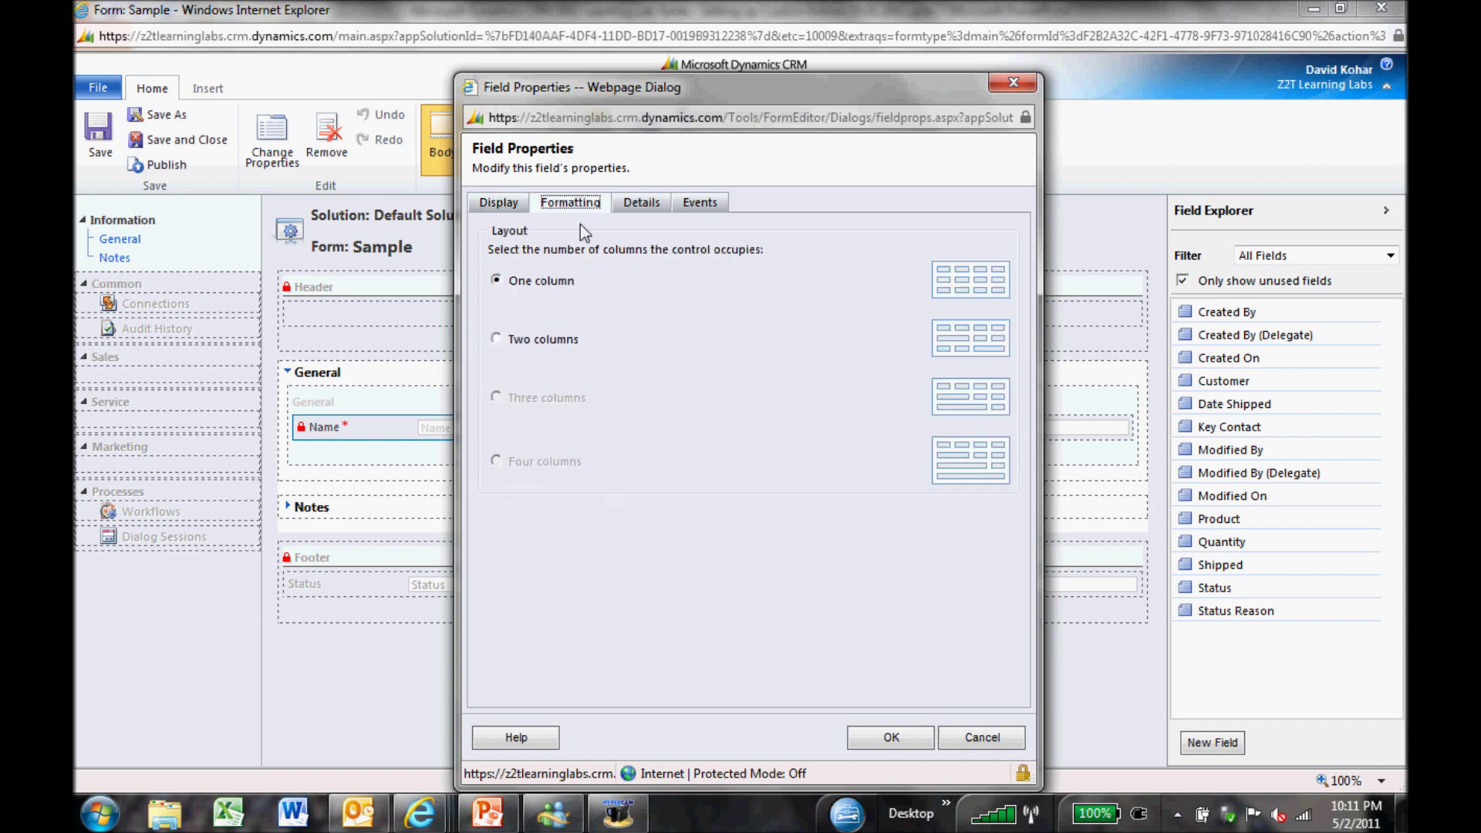
left_click(549, 341)
left_click(879, 737)
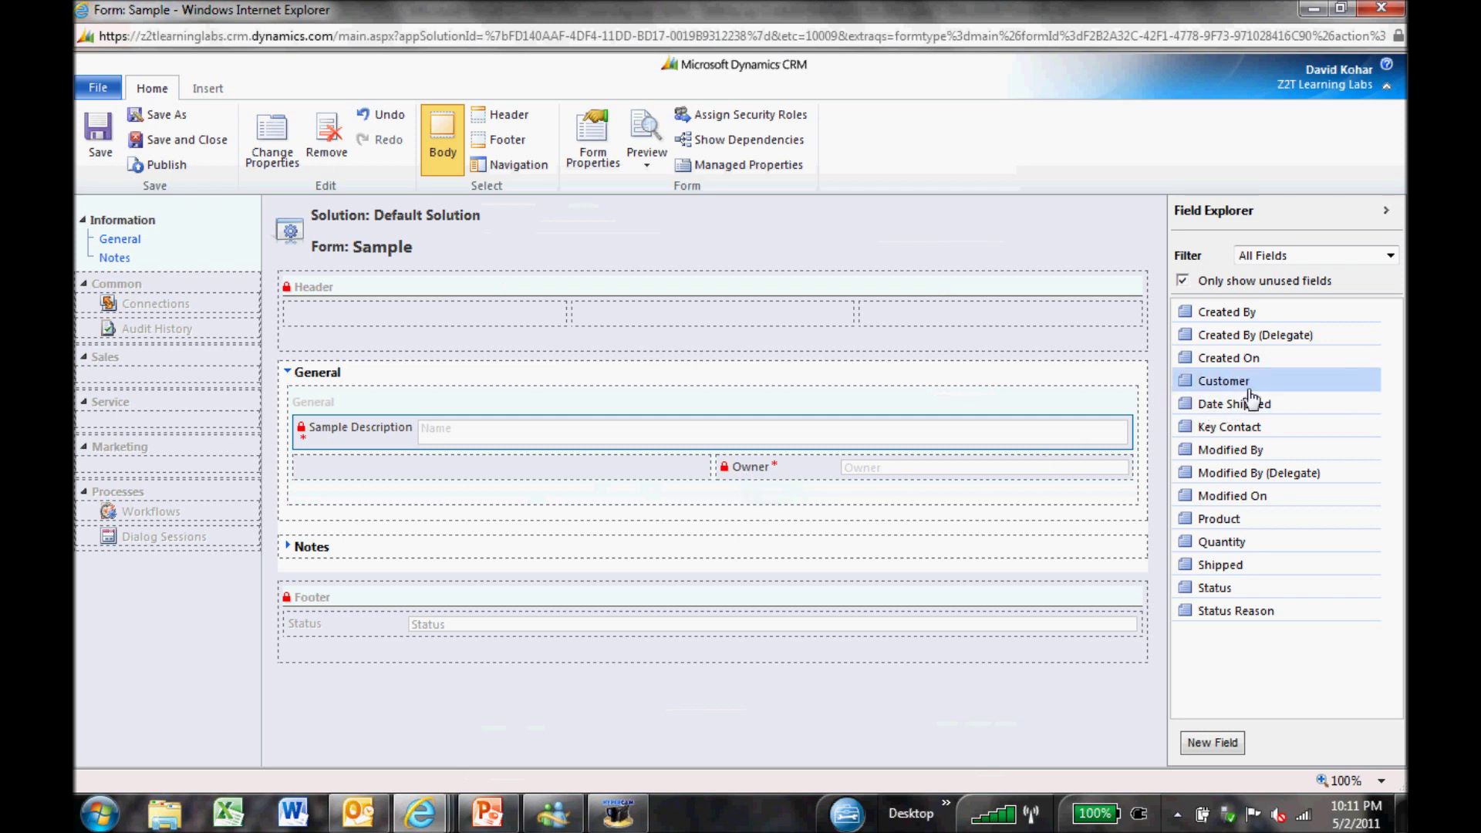
- Drag Customer, Date Shipped, Key Contact, Product, Quantity and Shipped into the form's General section
left_click_drag(1251, 398, 474, 469)
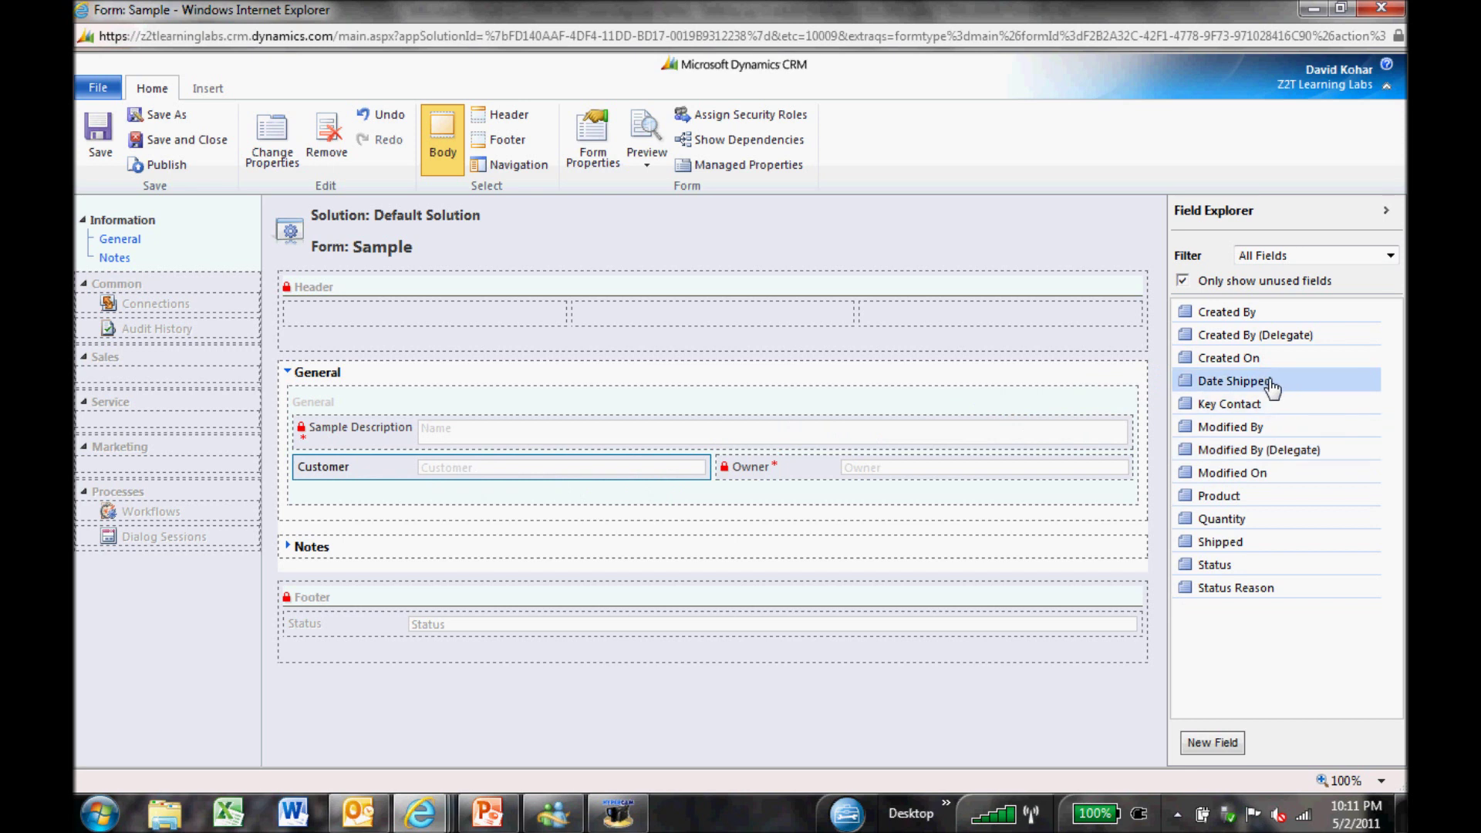
left_click_drag(1271, 386, 539, 495)
left_click_drag(1271, 383, 808, 474)
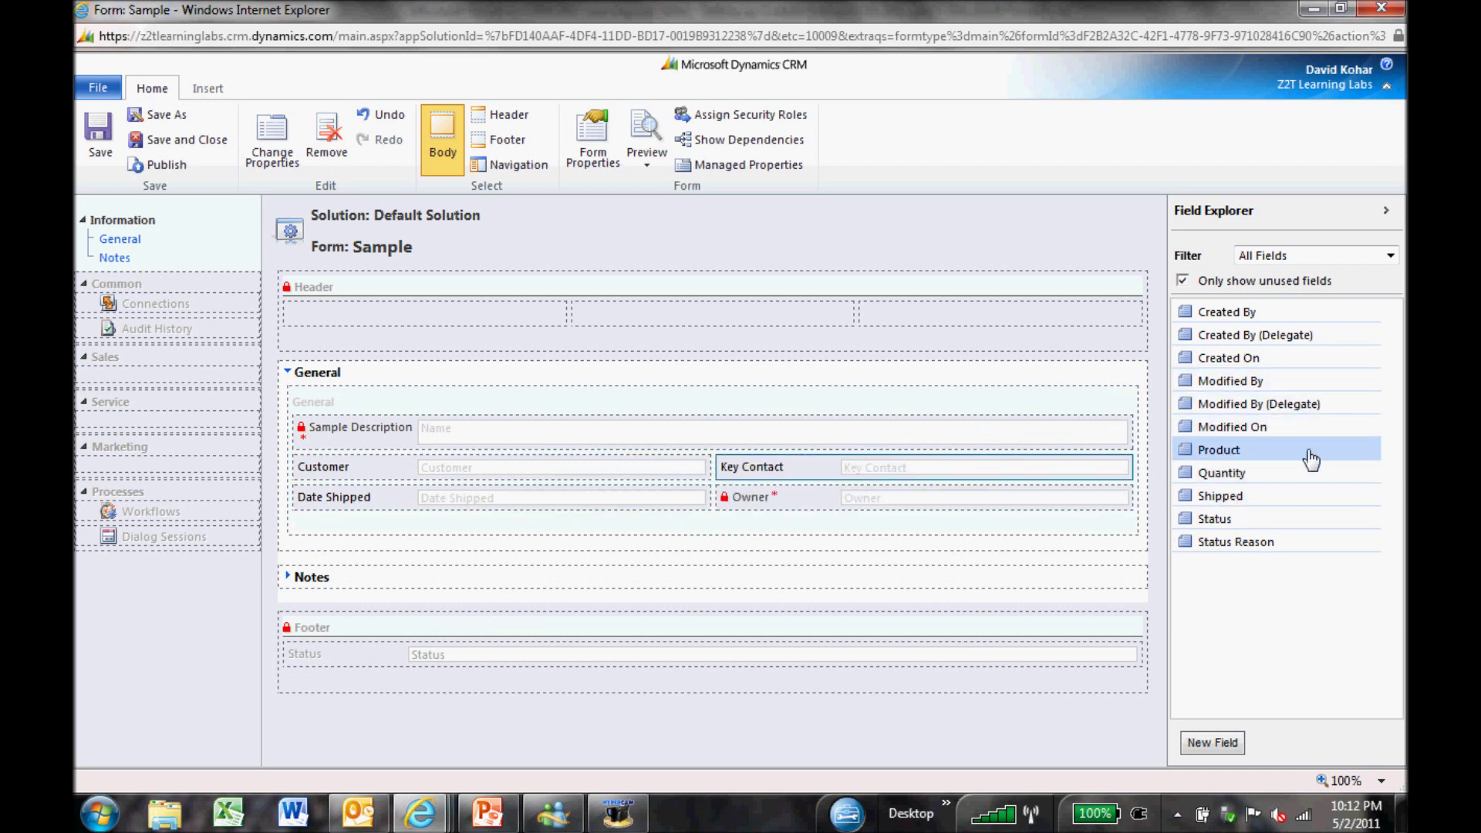
left_click_drag(1311, 461, 522, 530)
left_click_drag(1268, 455, 914, 530)
left_click_drag(1243, 453, 458, 559)
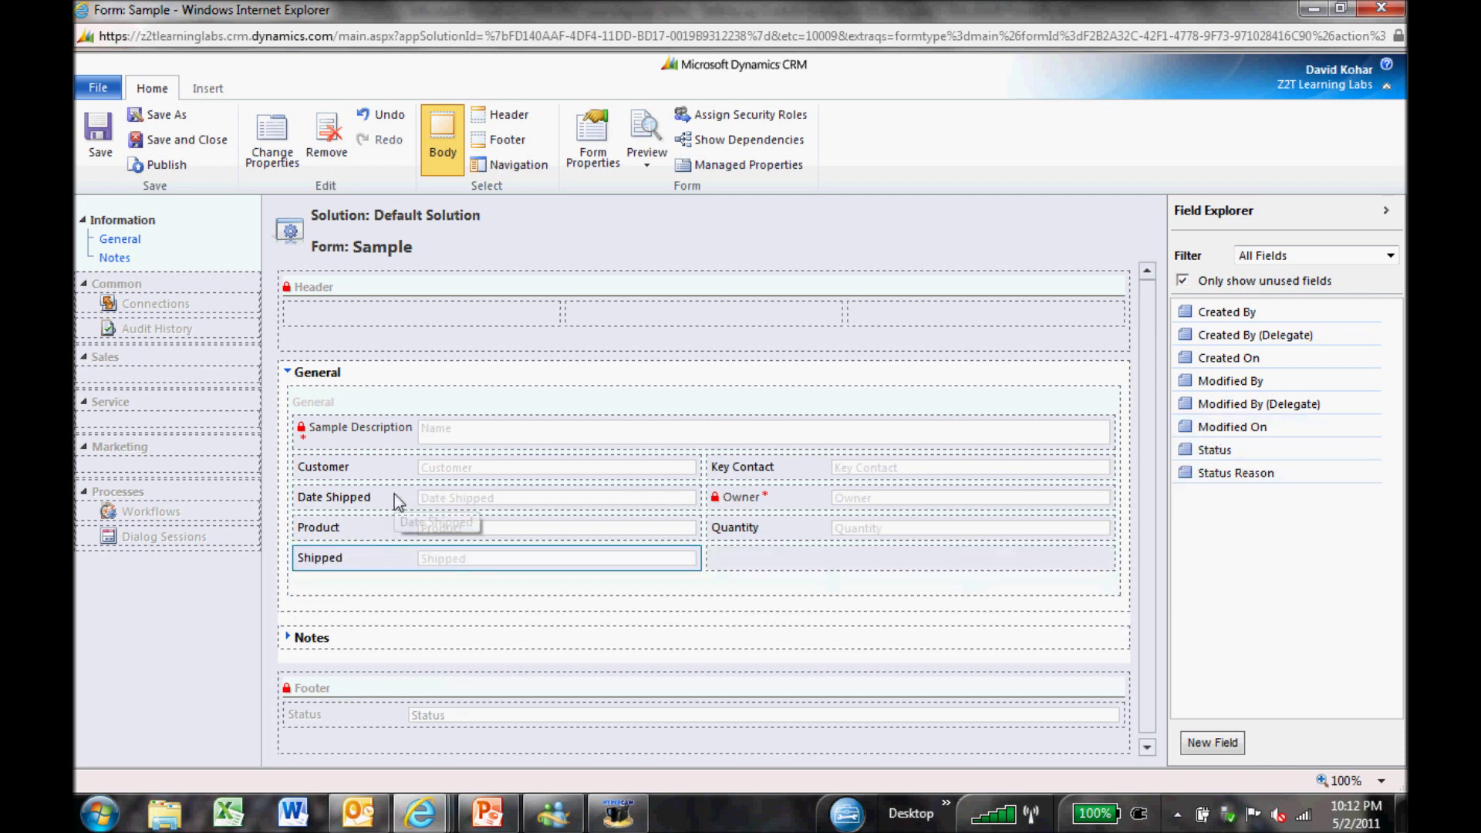
left_click_drag(395, 494, 833, 572)
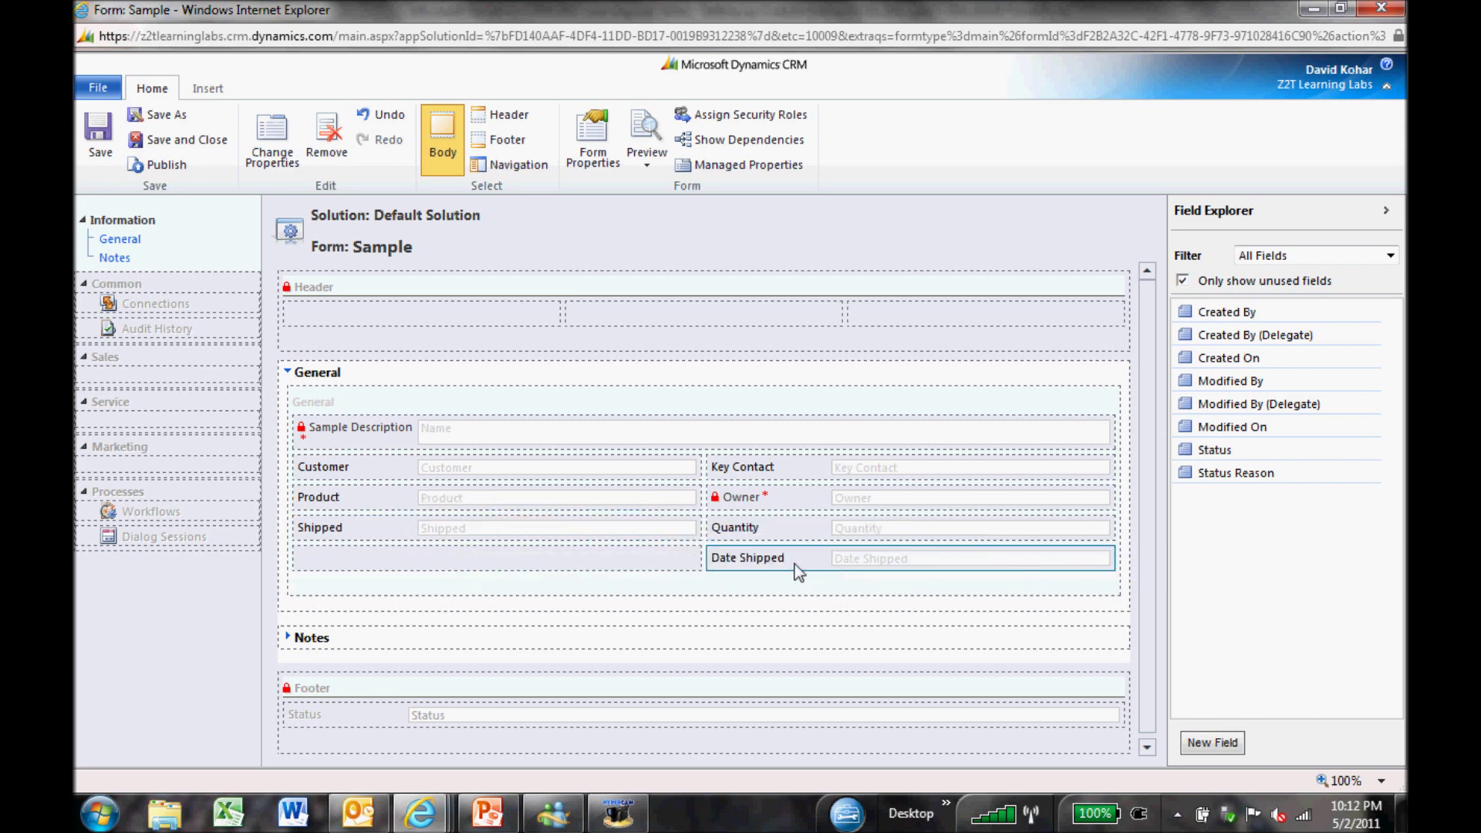
double_click(476, 466)
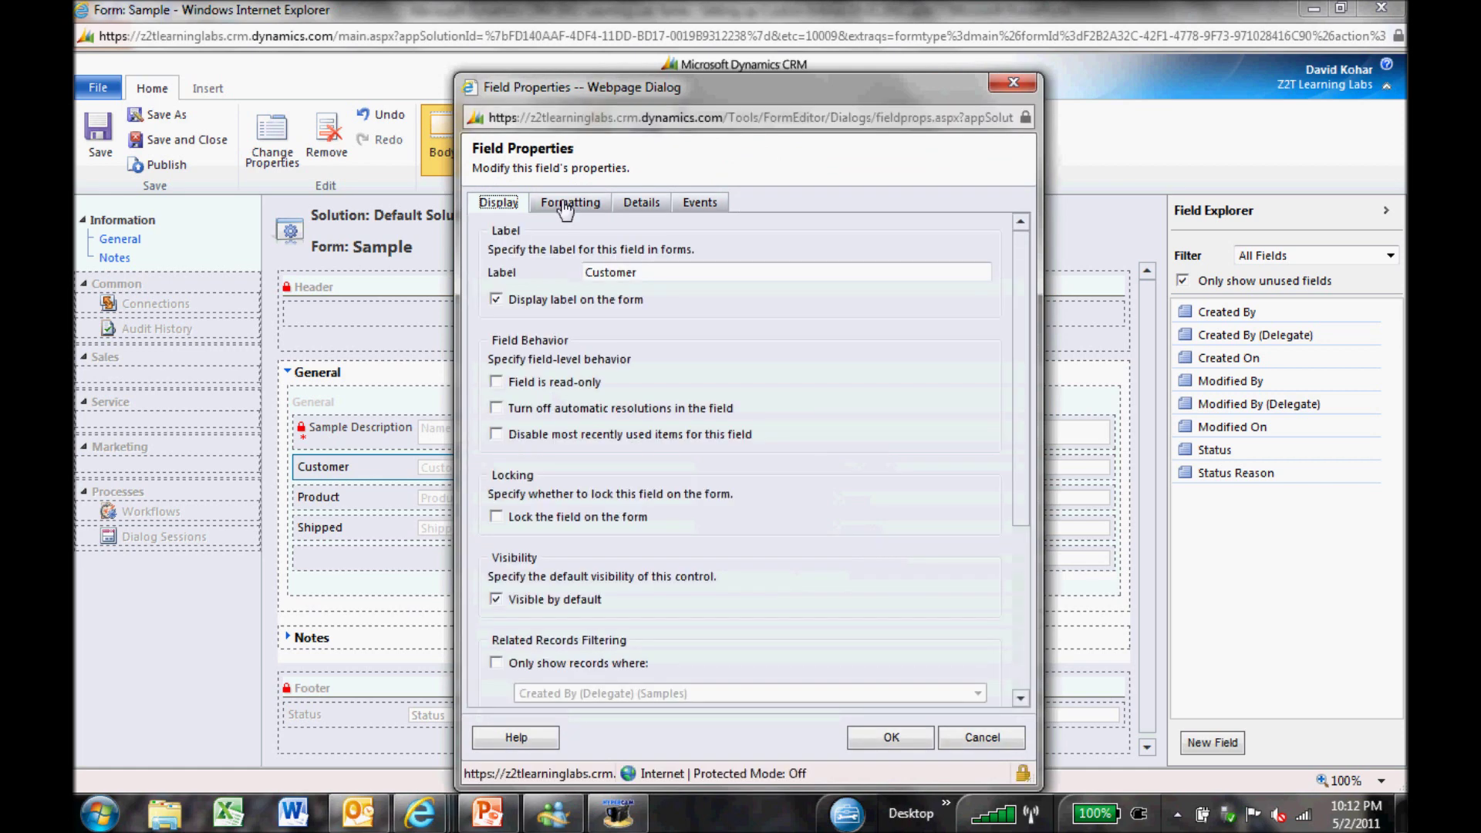
- Set the Customer field's formatting to span two columns
left_click(565, 204)
left_click(536, 340)
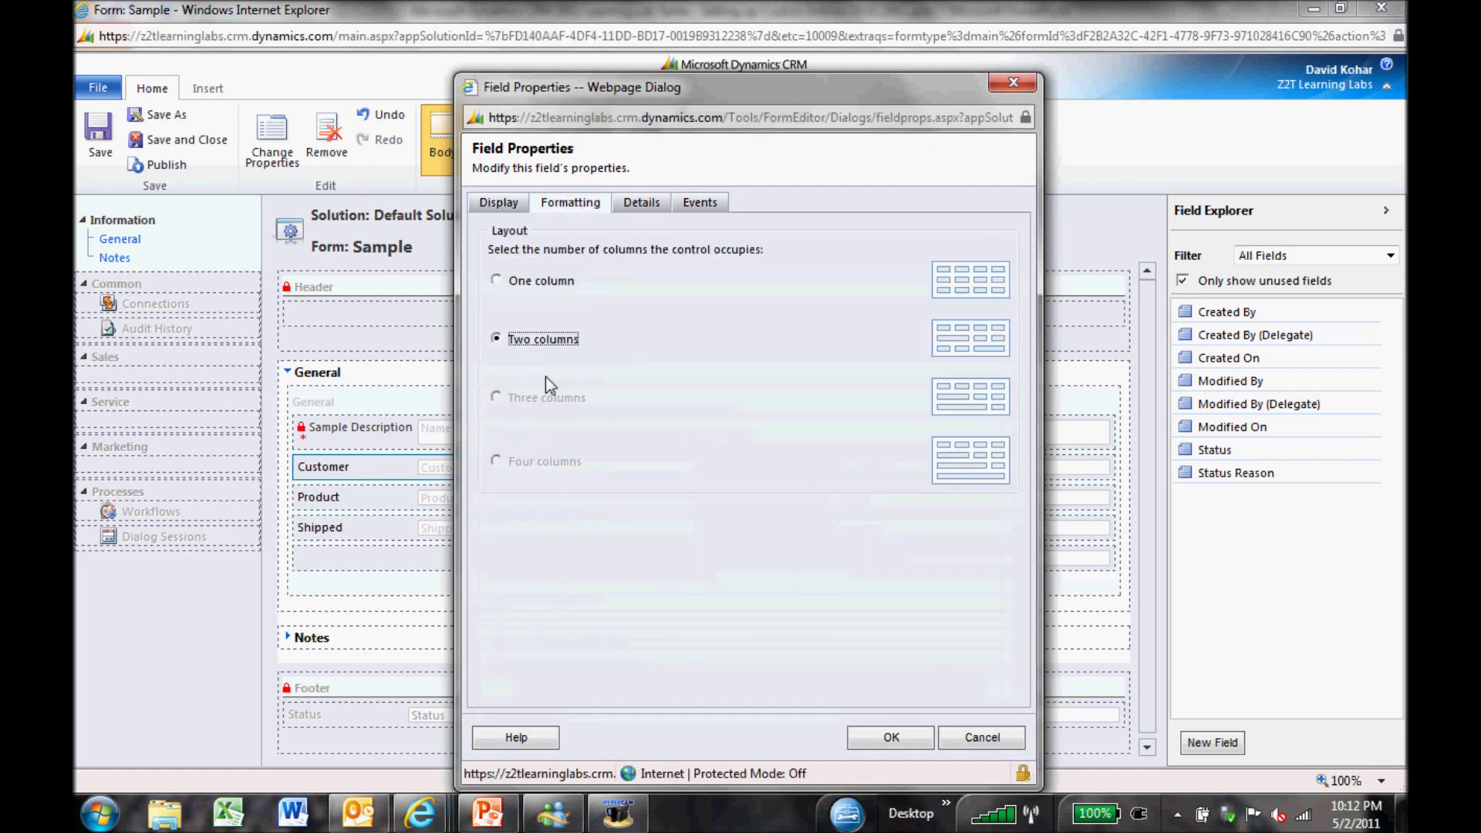
left_click(889, 737)
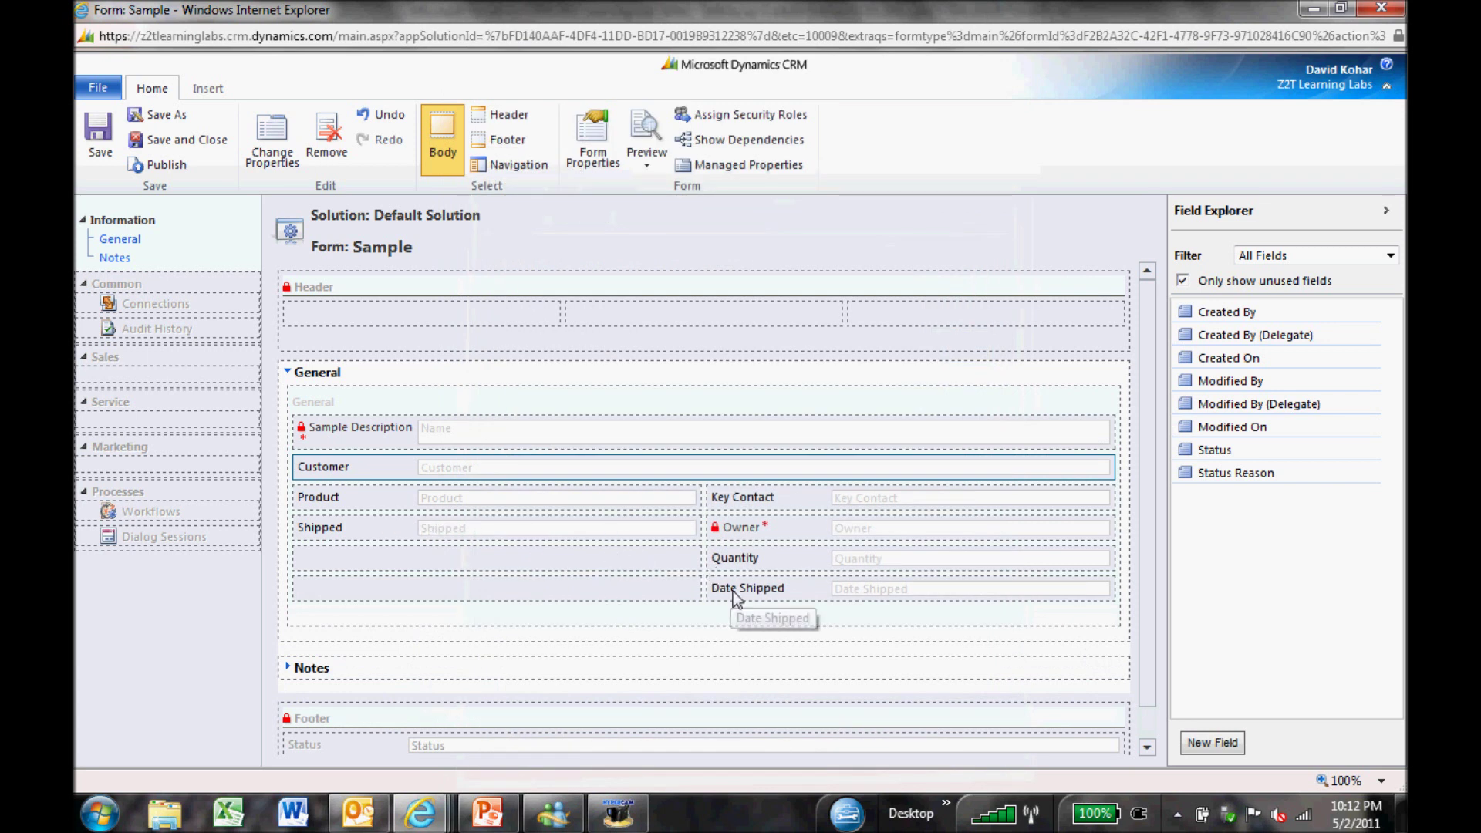
- Rearrange the fields so Quantity sits under Product and Date Shipped beside Shipped
left_click_drag(734, 591, 498, 568)
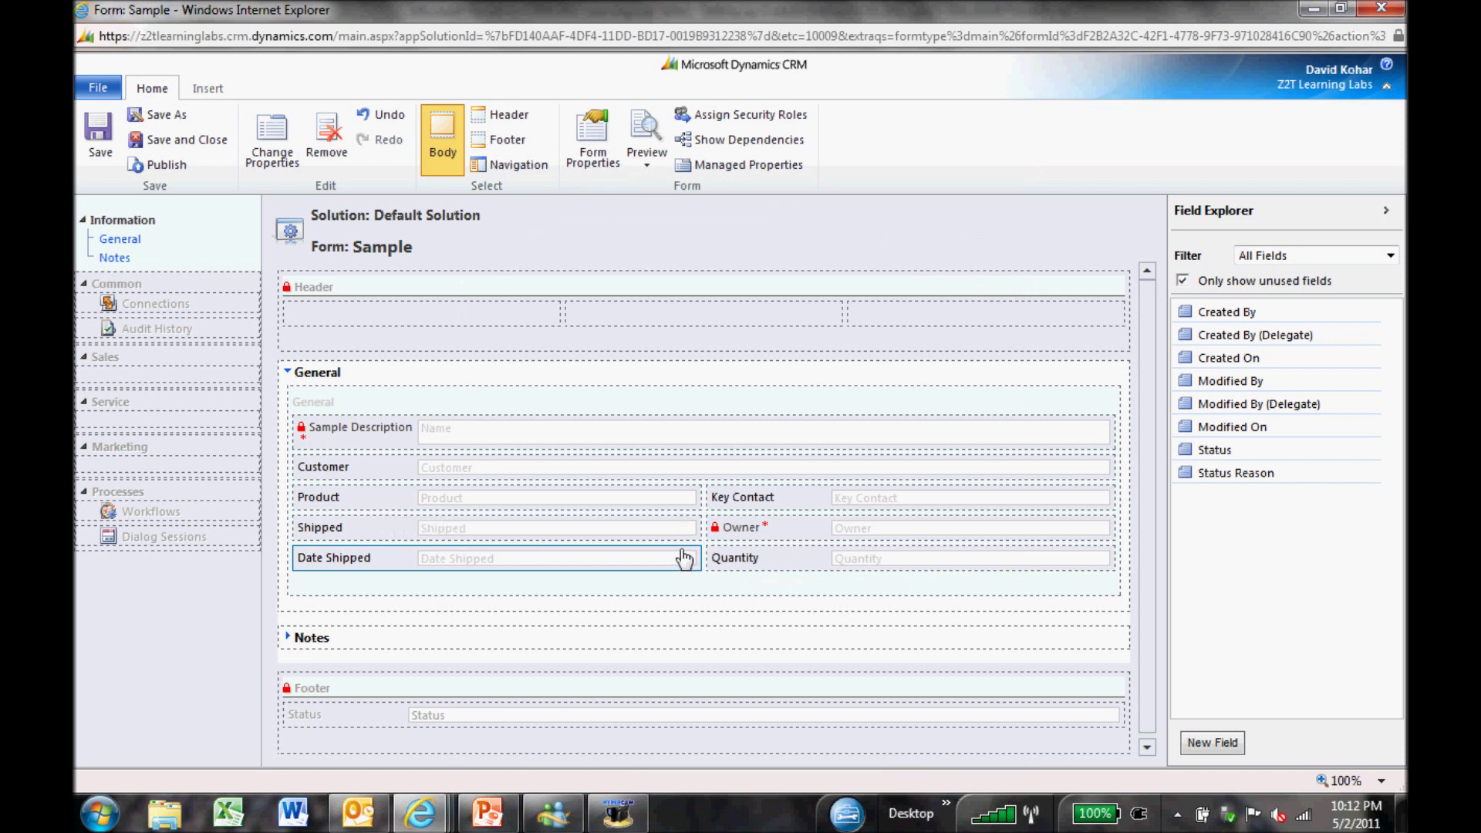
left_click_drag(755, 563, 409, 548)
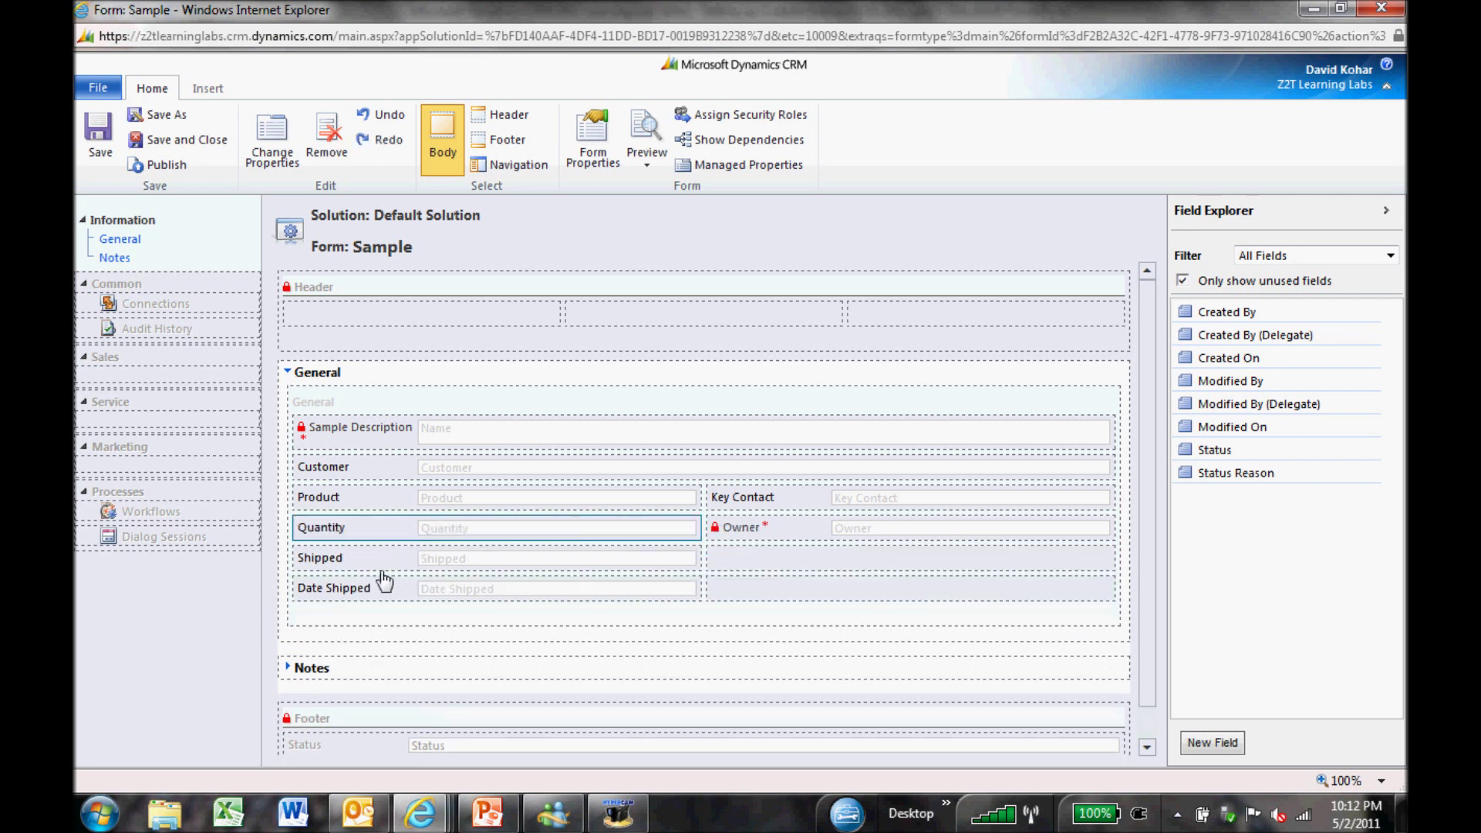
left_click_drag(350, 585, 815, 568)
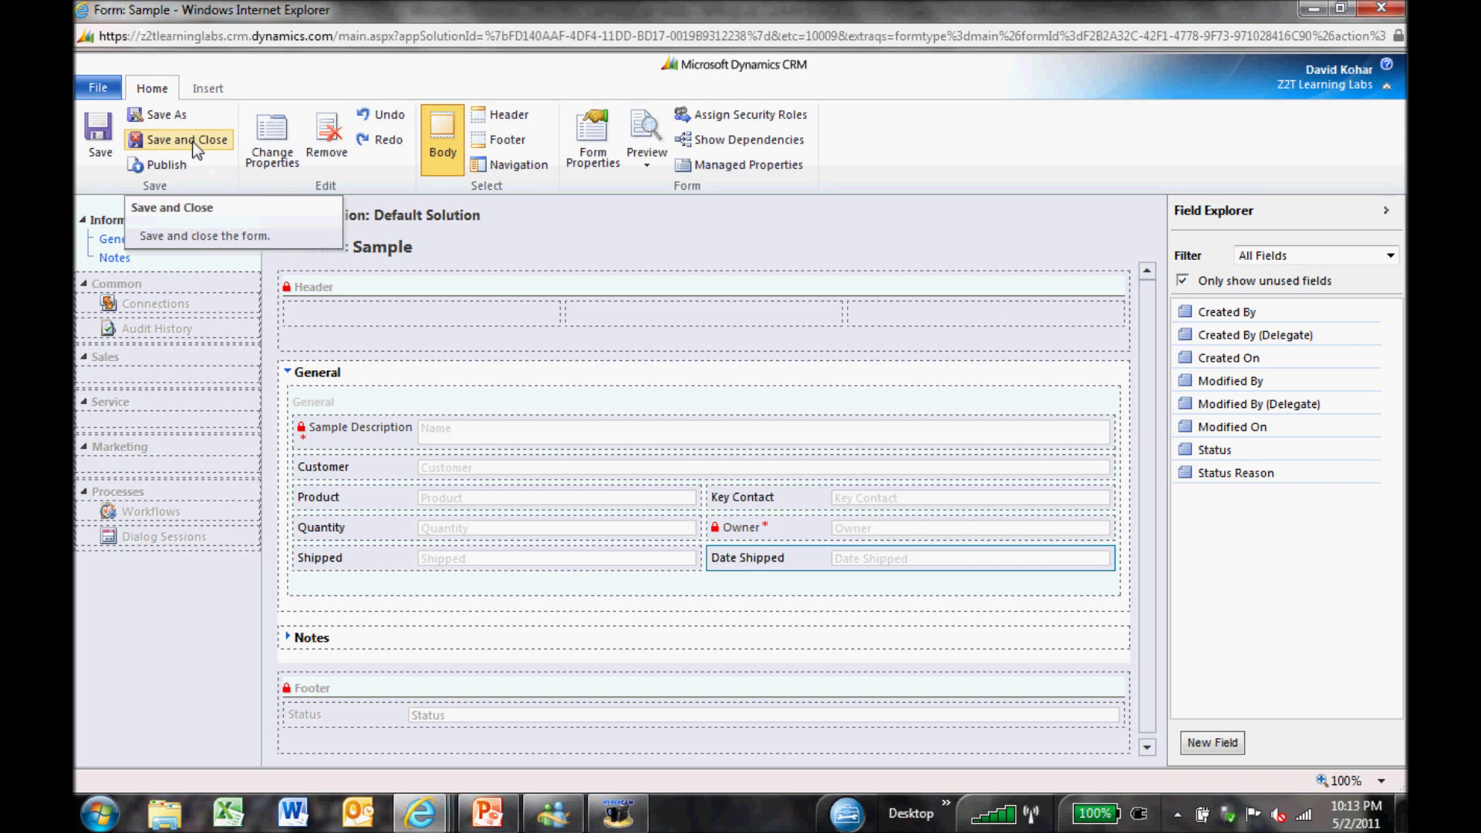
- Return to the Entity: Sample window and list its views, including Active Samples
key("alt+Tab")
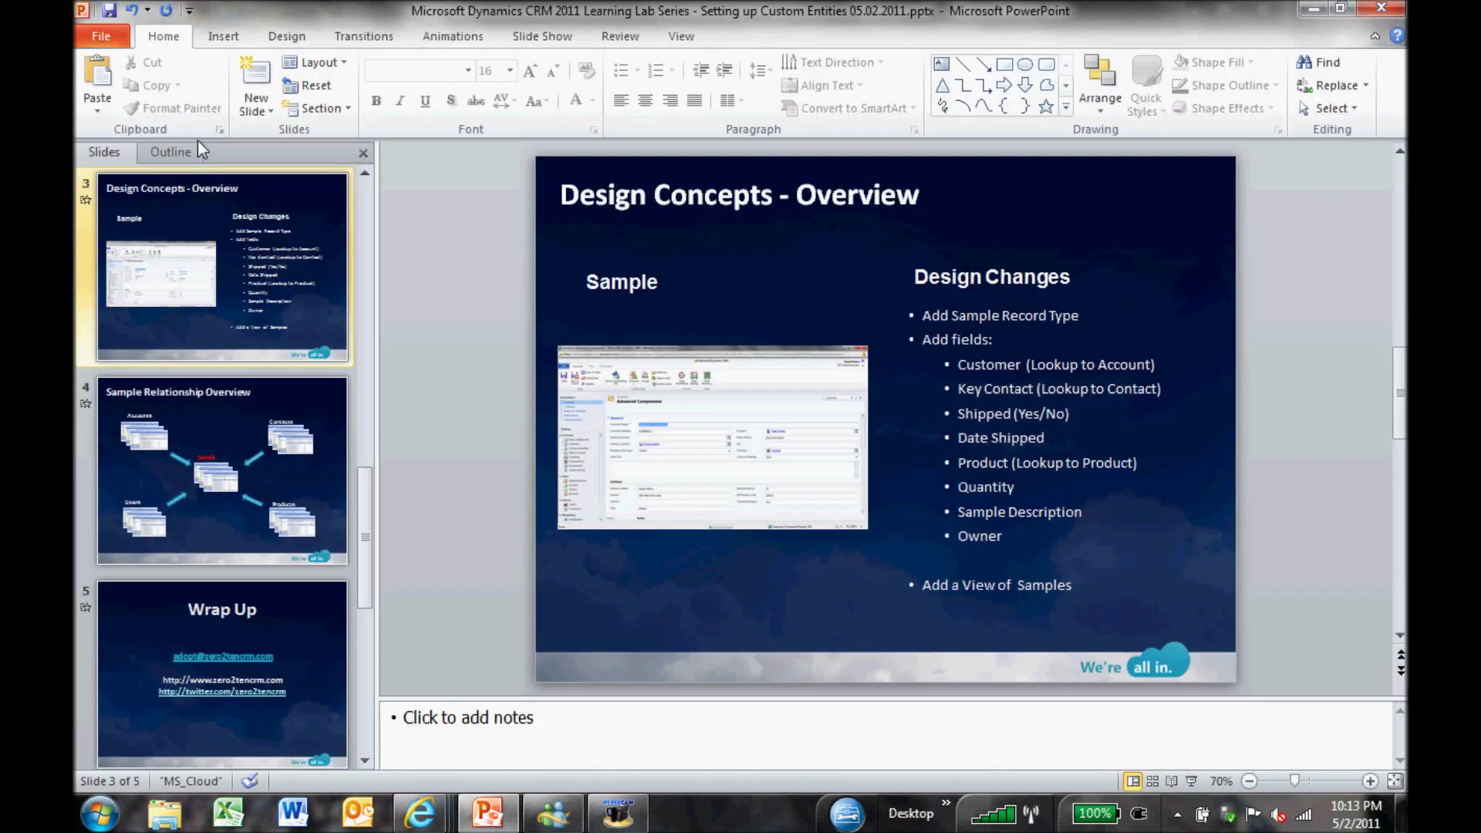
mouse_move(419, 811)
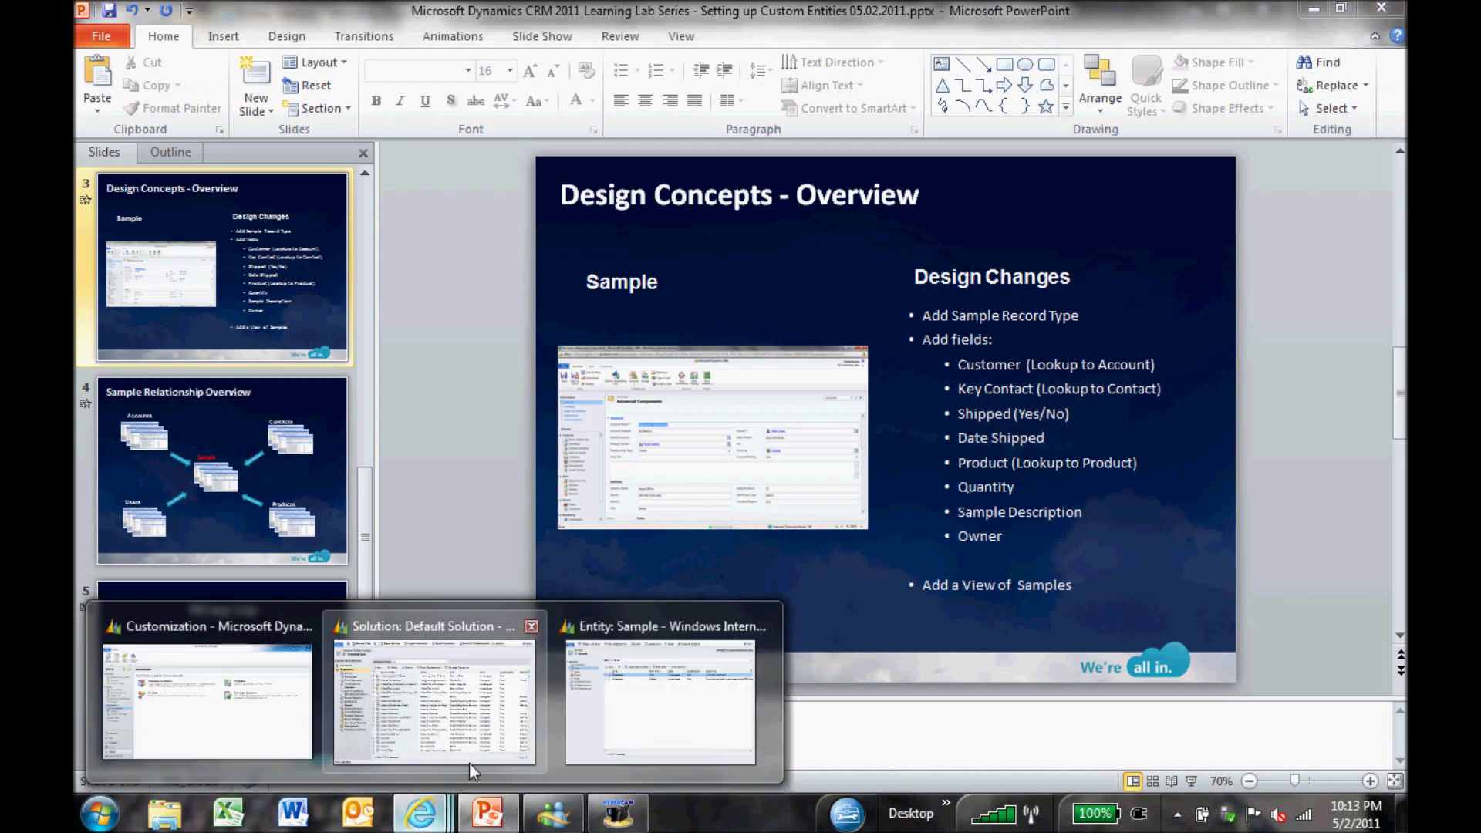
left_click(633, 721)
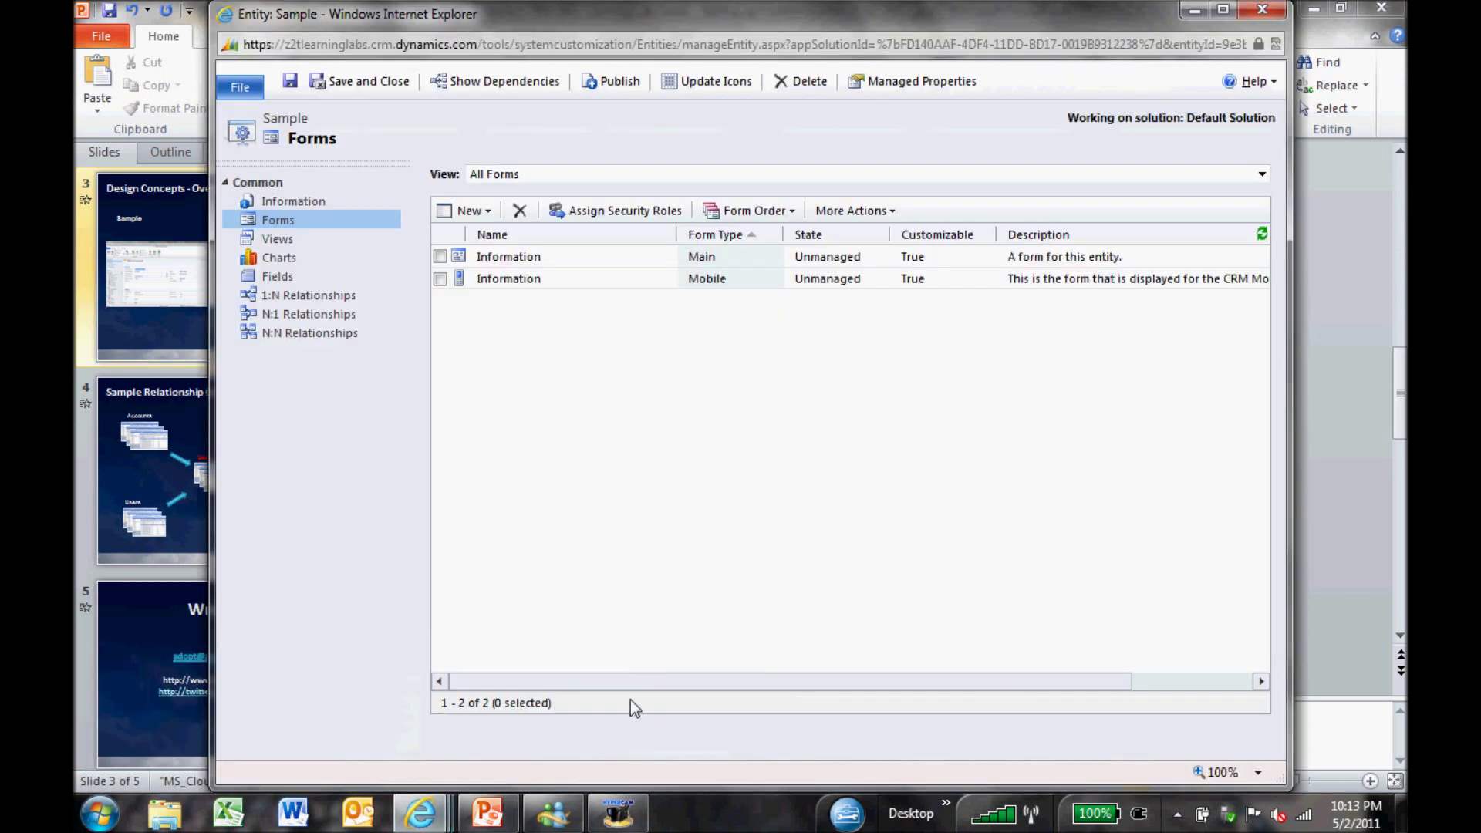
left_click(276, 239)
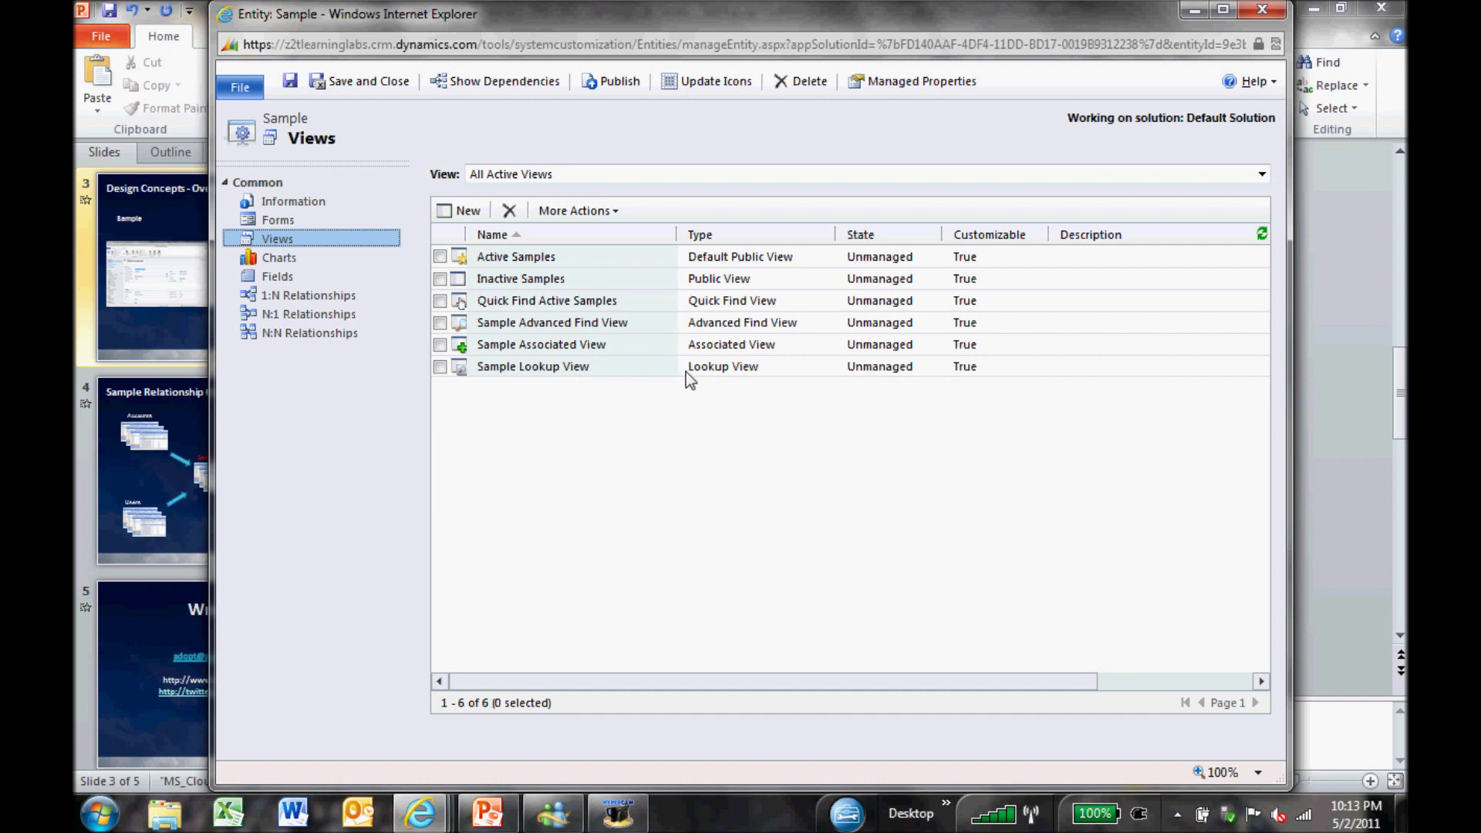
- Open Active Samples full-screen and add Customer, Date Shipped, Key Contact, Owner, Product, Quantity, Shipped columns
double_click(568, 256)
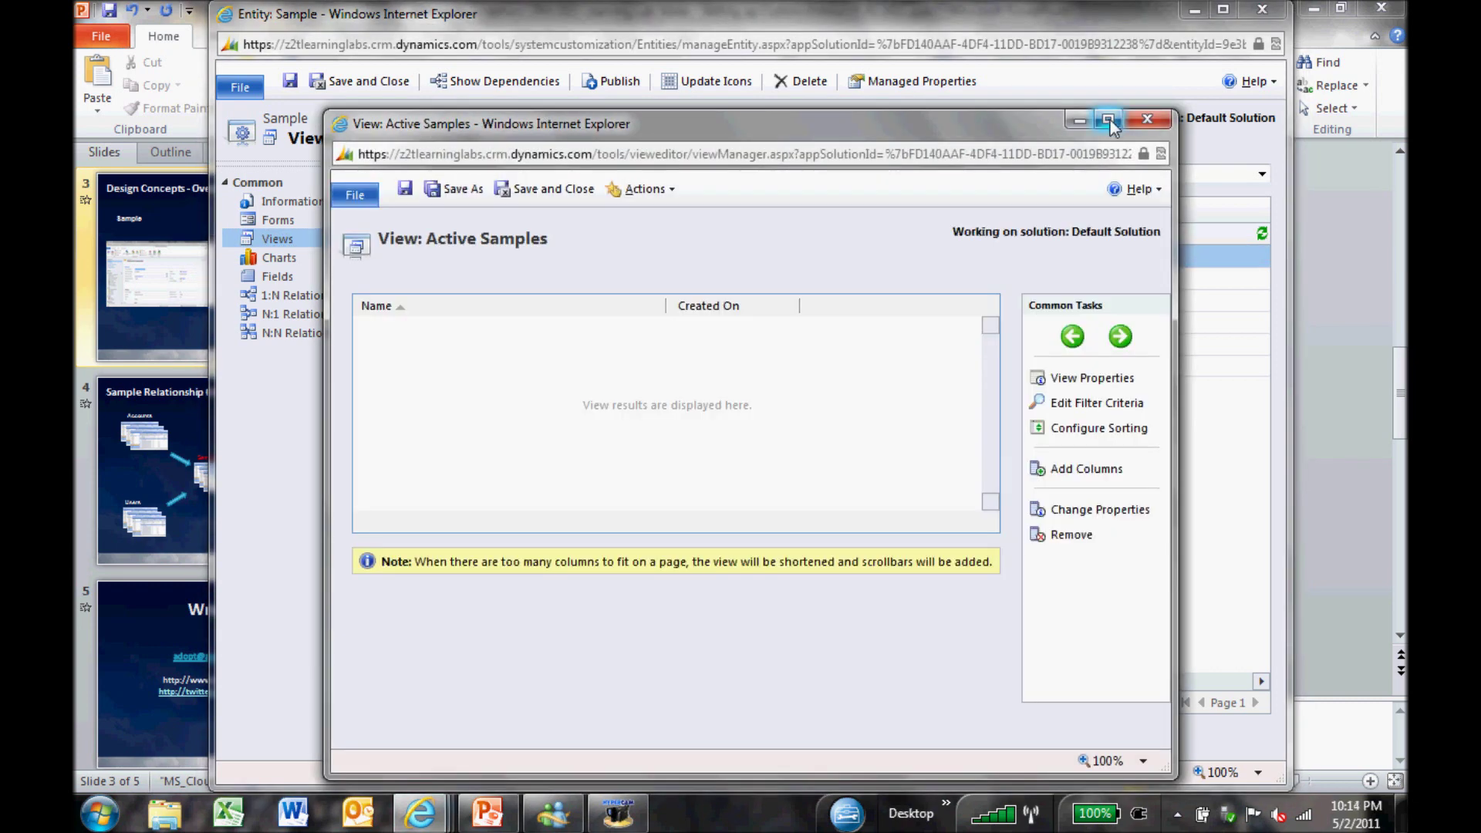
left_click(1108, 120)
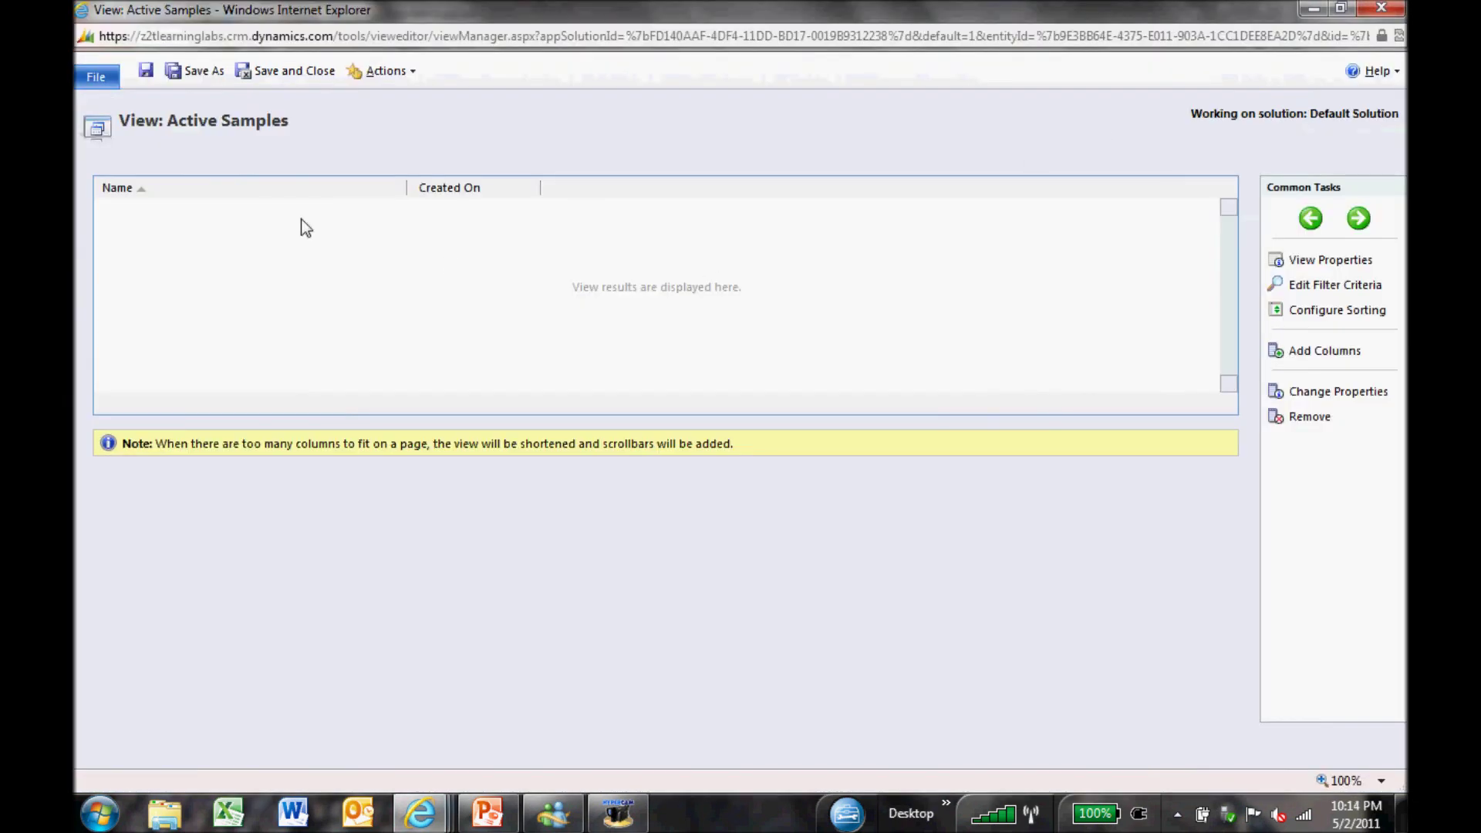
left_click(1355, 352)
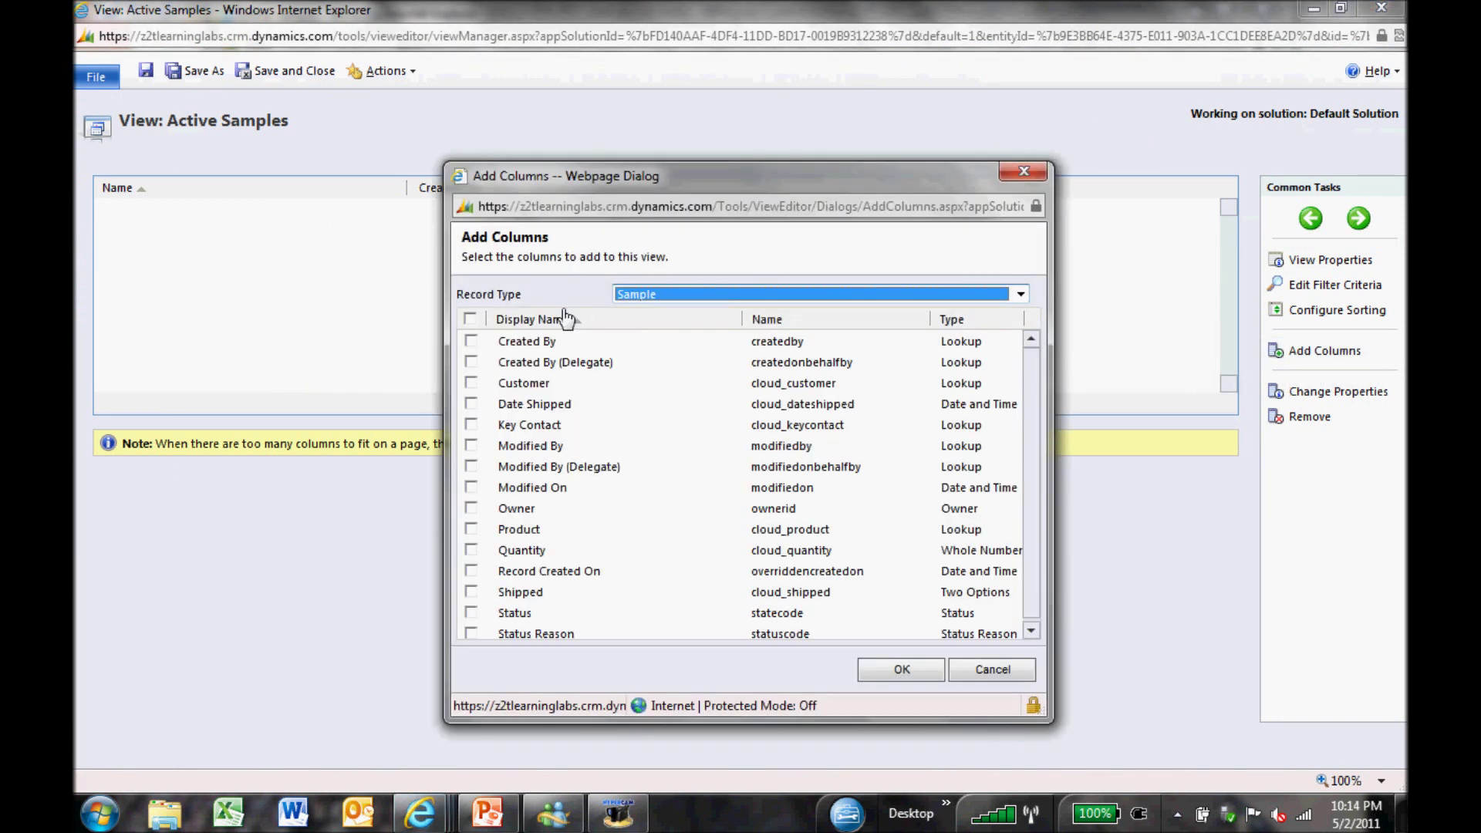
left_click(532, 383)
left_click(547, 405)
left_click(547, 426)
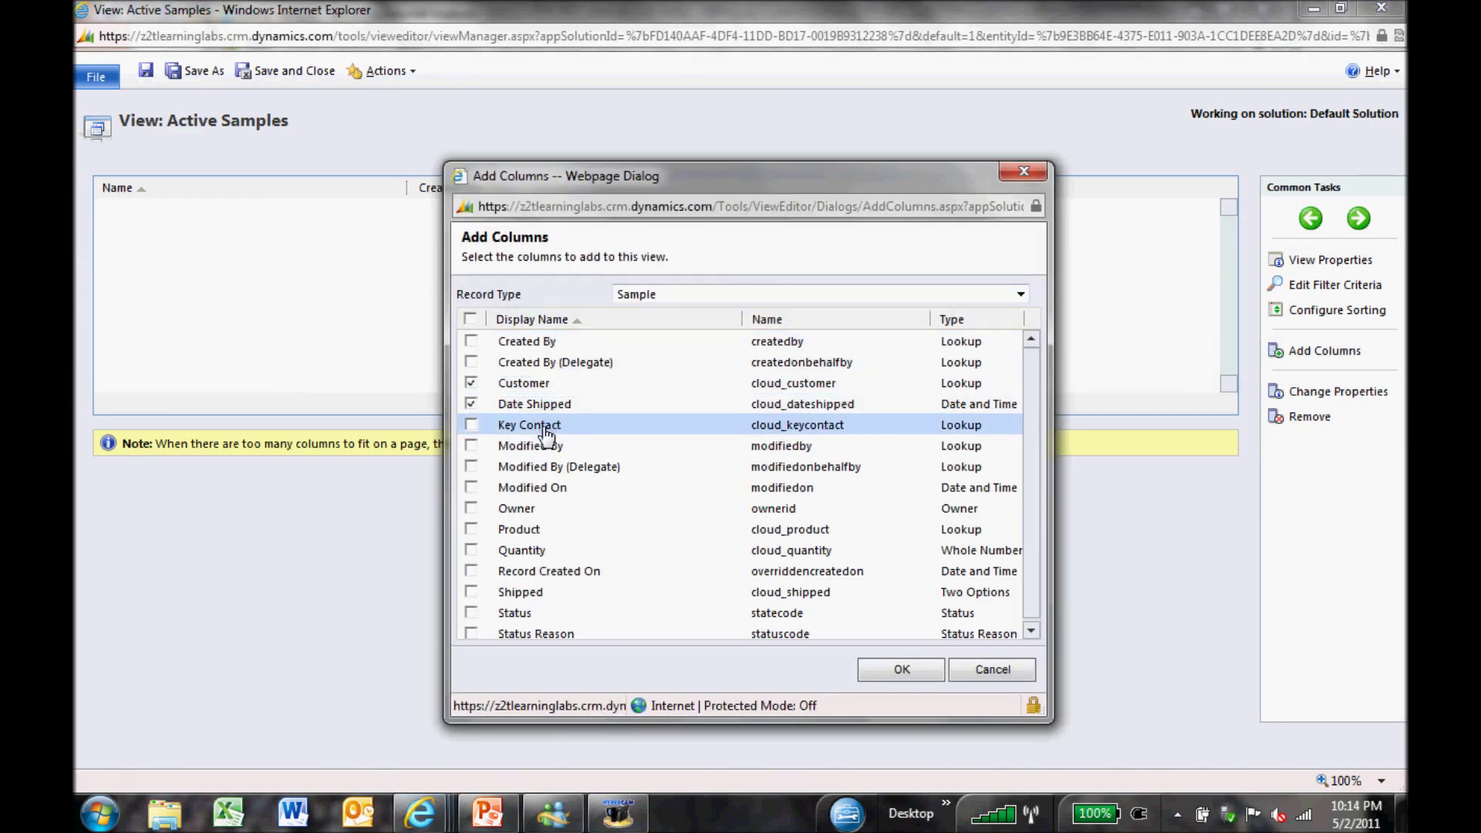
left_click(537, 509)
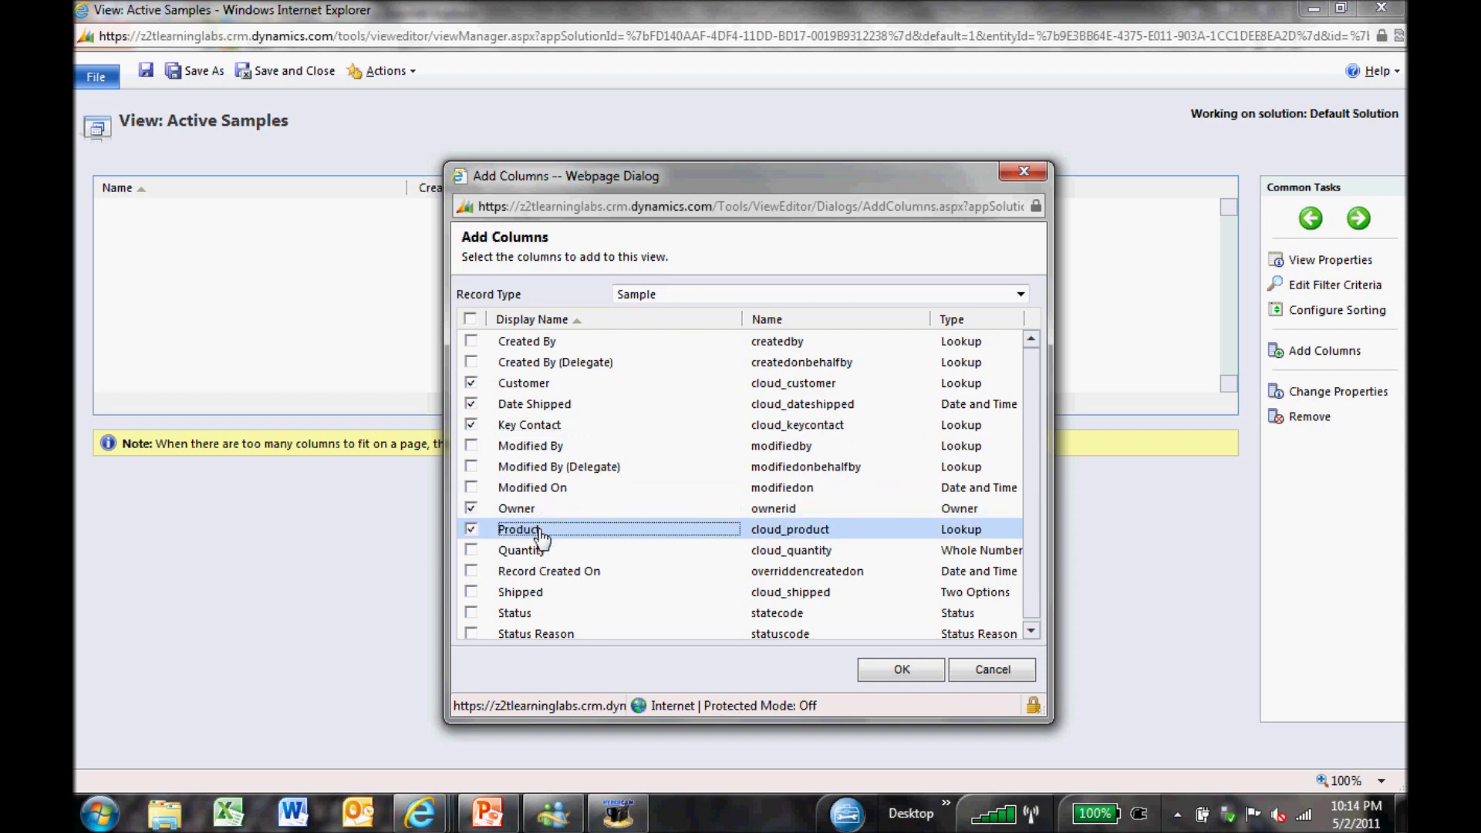
left_click(541, 530)
left_click(554, 550)
left_click(567, 599)
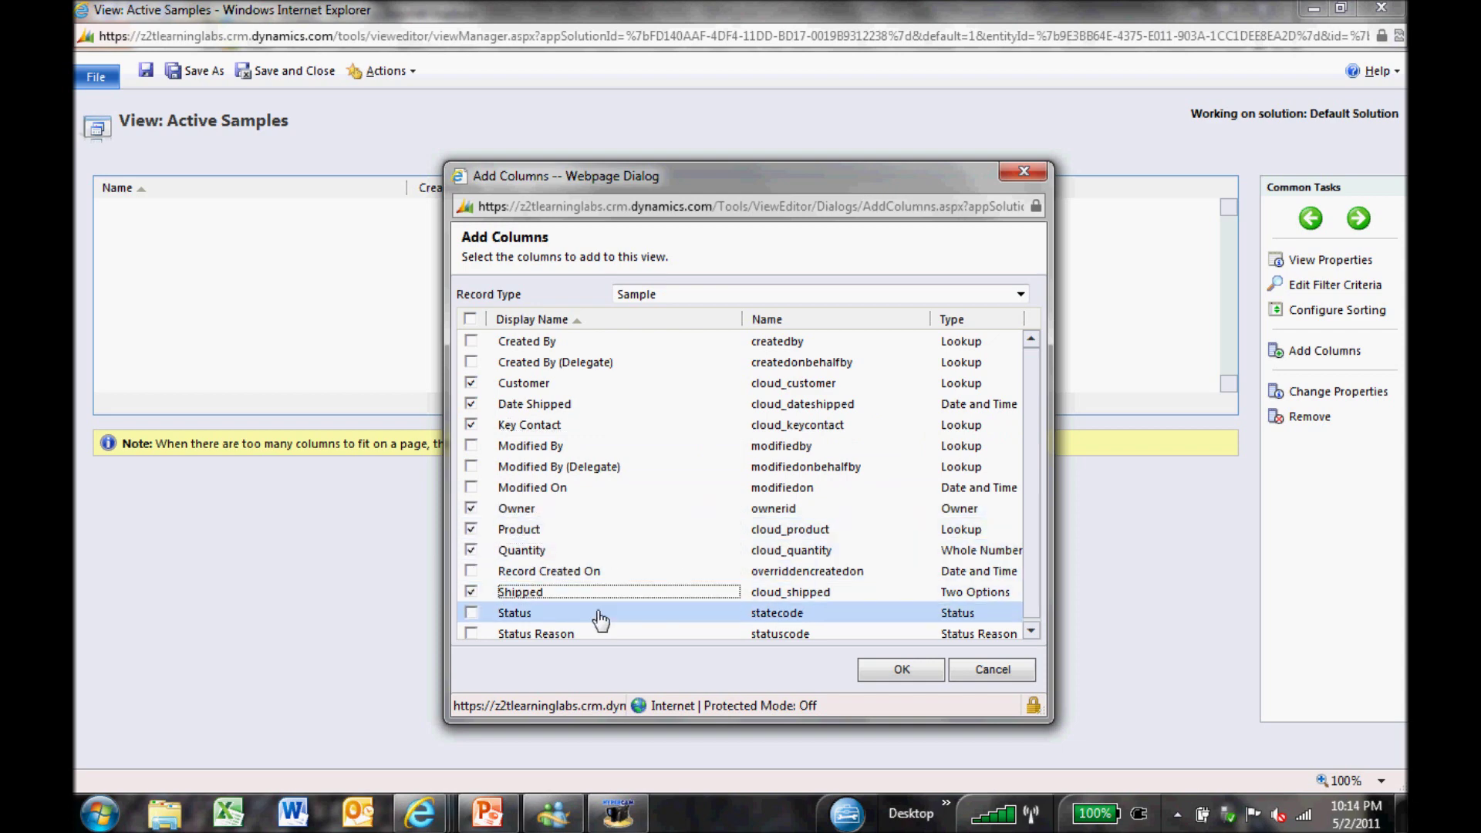
left_click(902, 671)
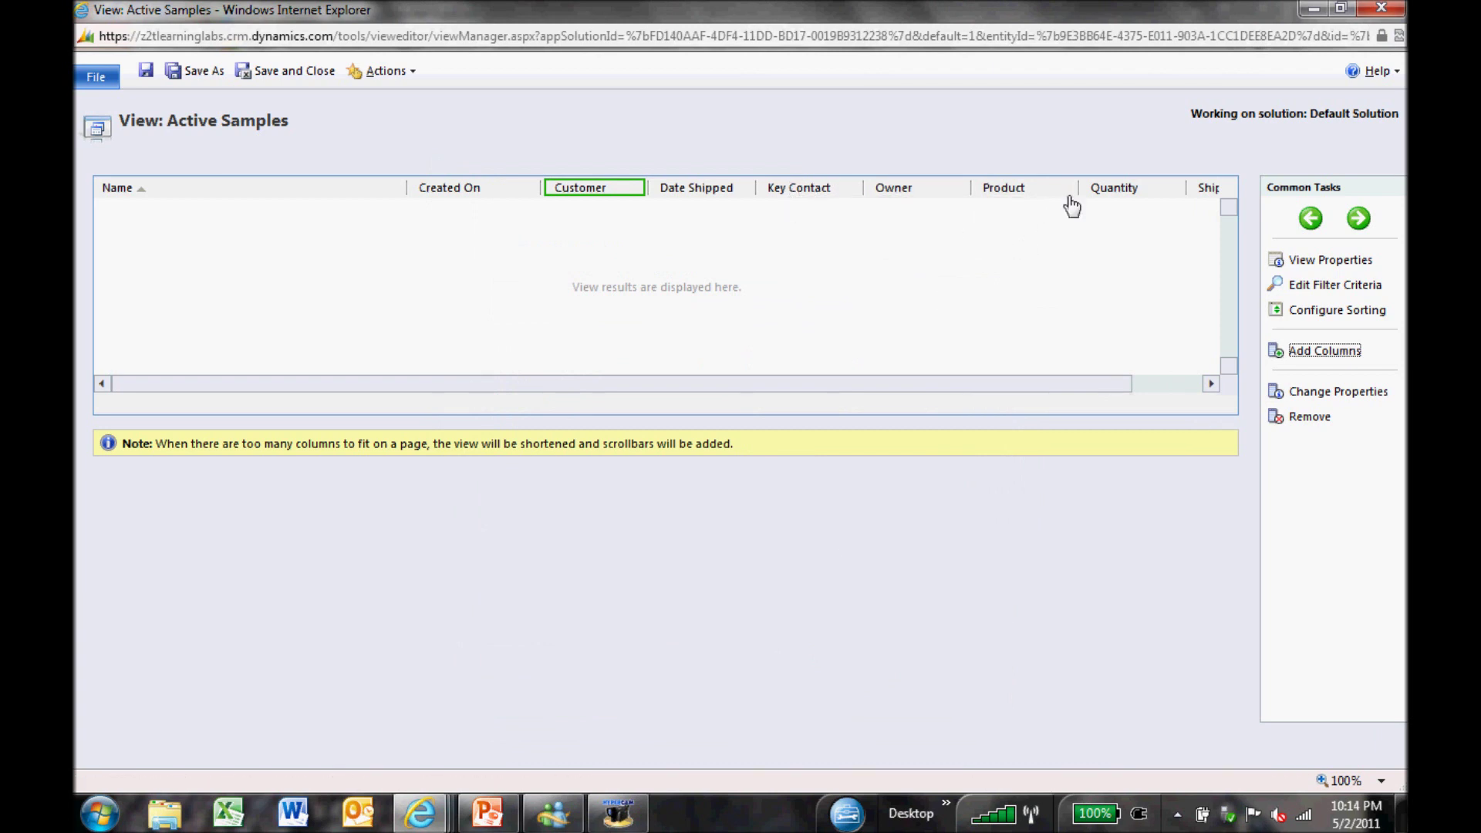
- Move Customer to the first column position and set its width to 150px
left_click(1309, 219)
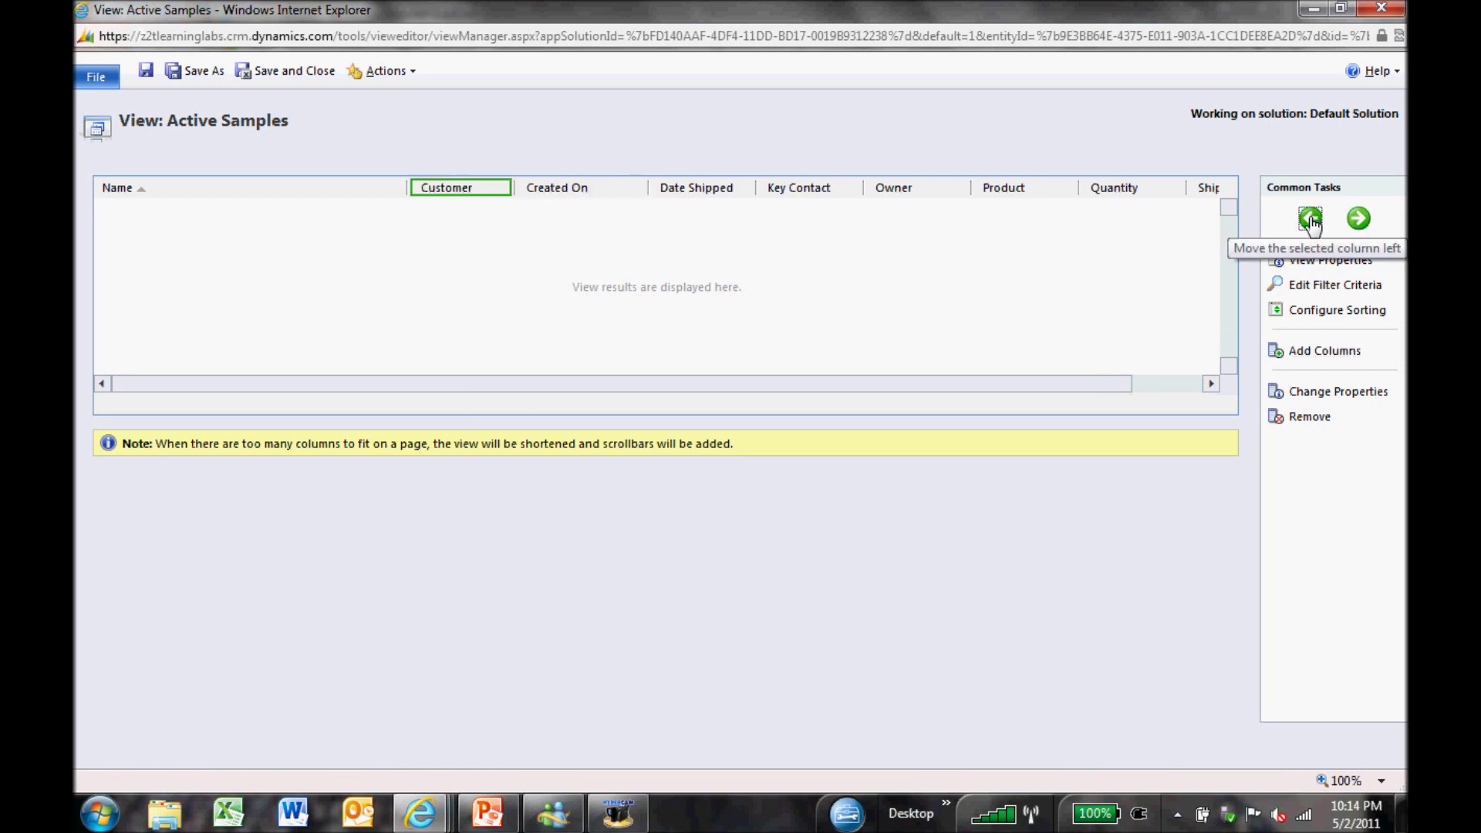
left_click(1309, 219)
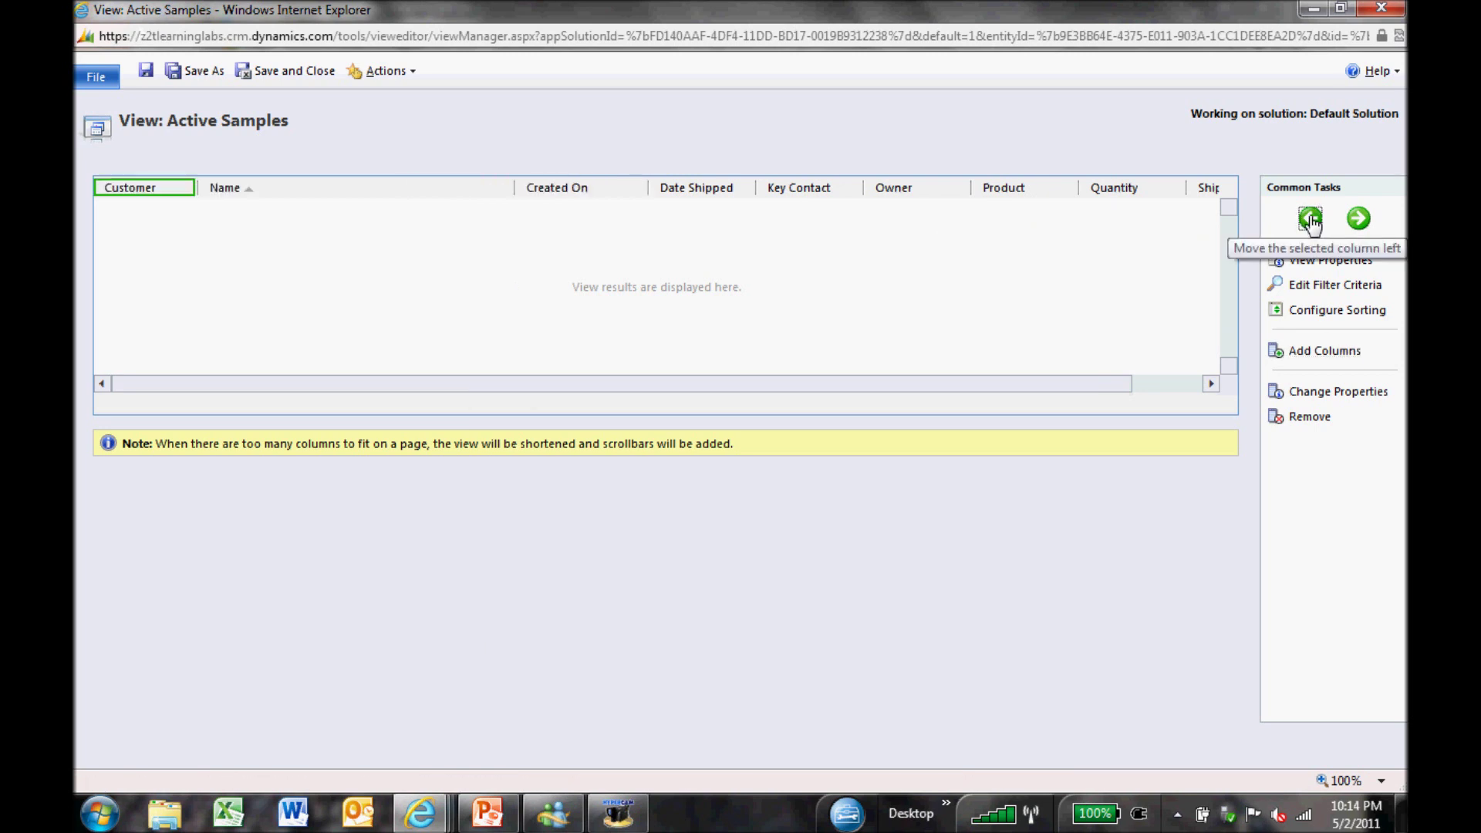
double_click(176, 203)
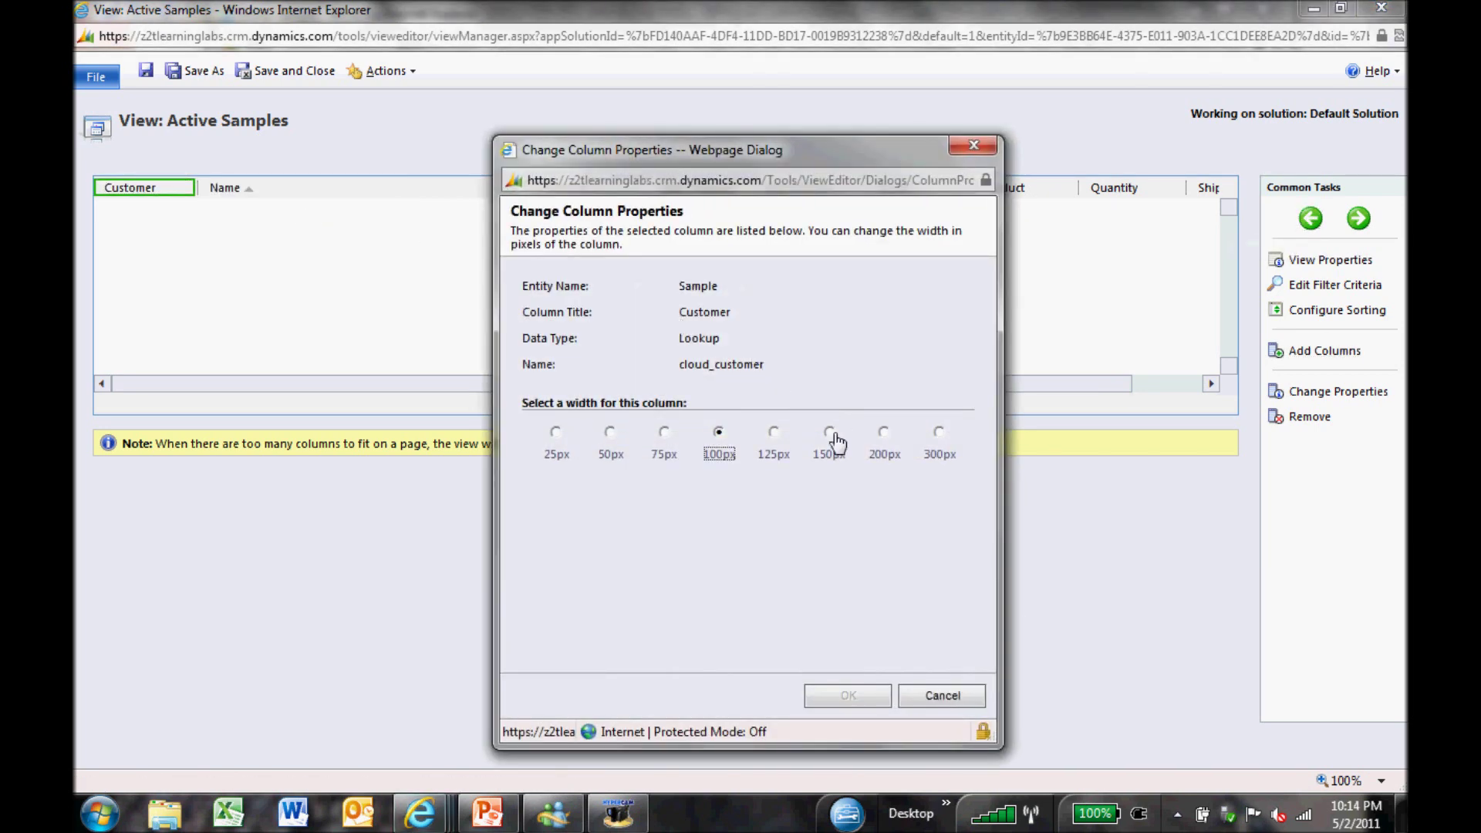
left_click(830, 432)
left_click(846, 695)
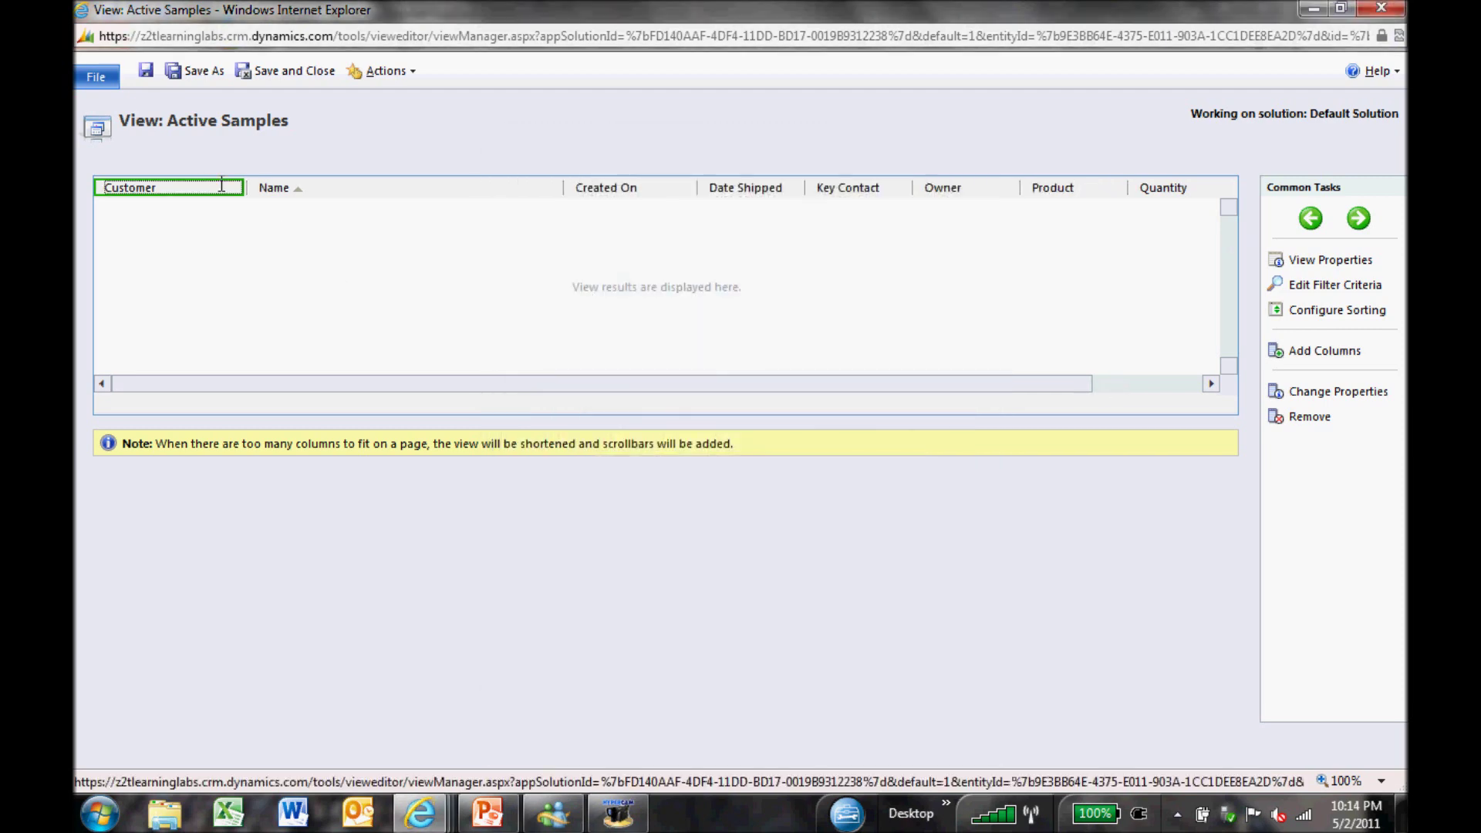
- Remove the Name column from the Active Samples view
left_click(380, 186)
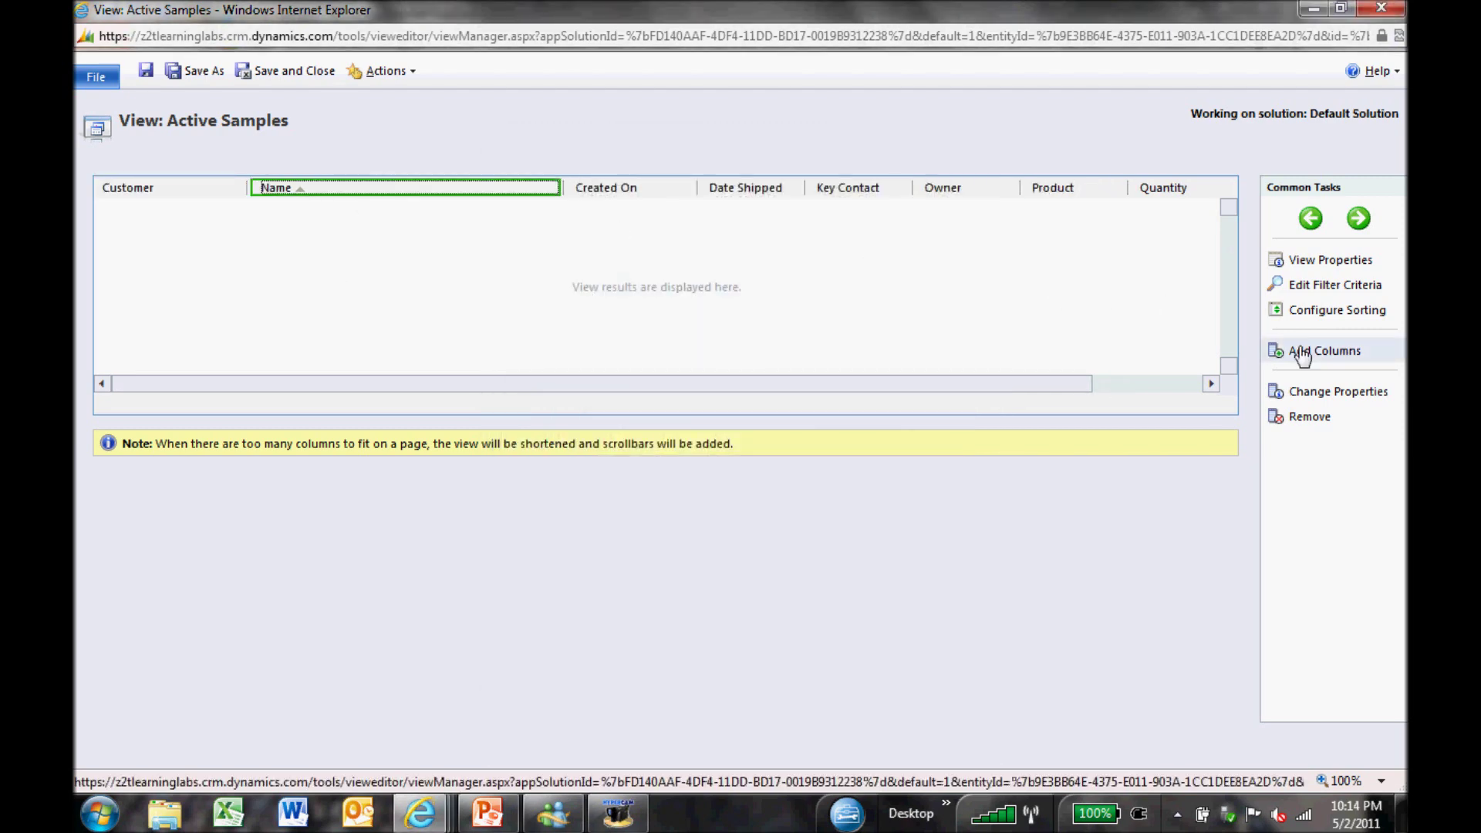
left_click(1317, 420)
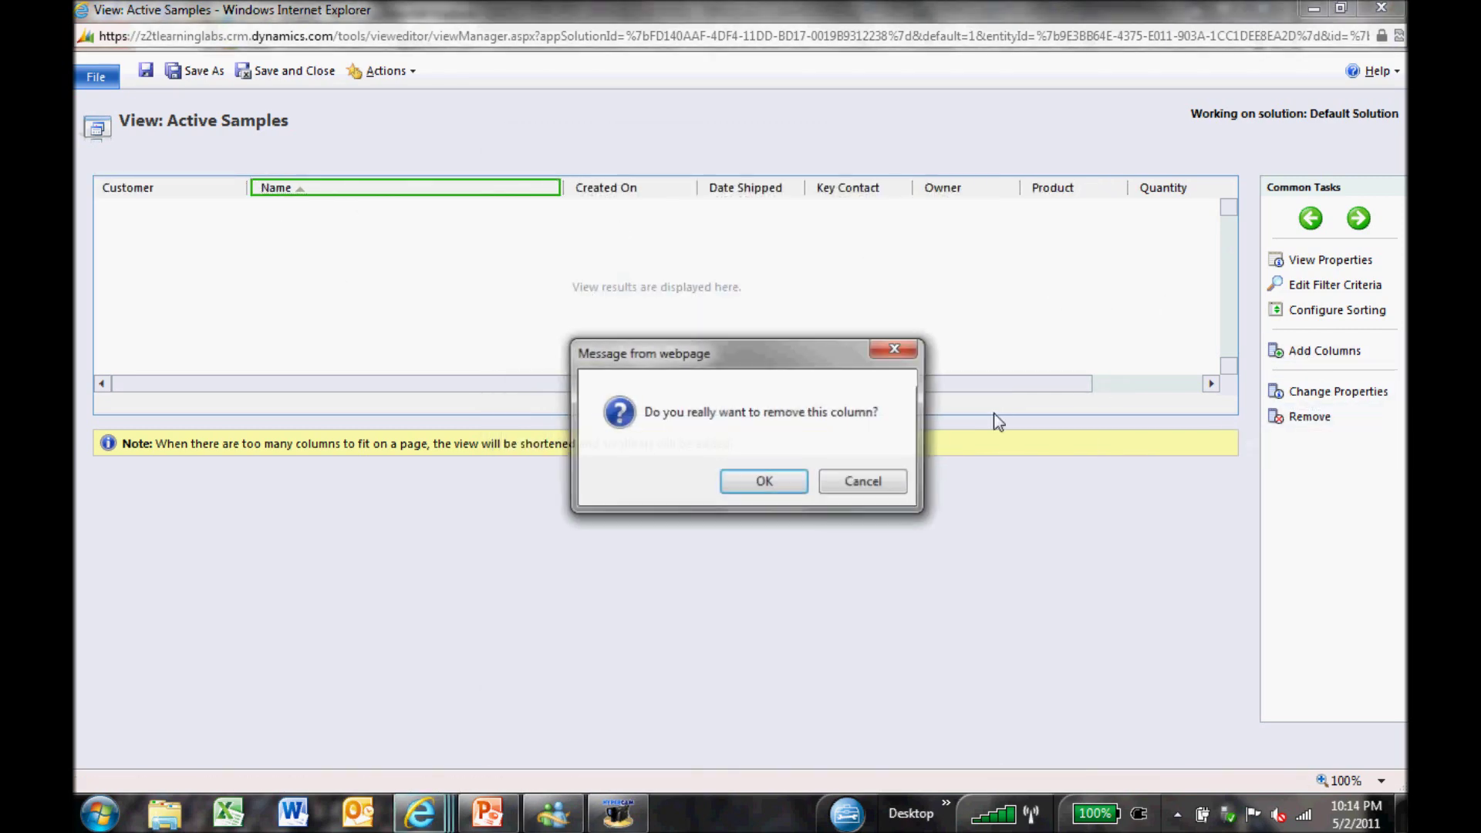
left_click(739, 484)
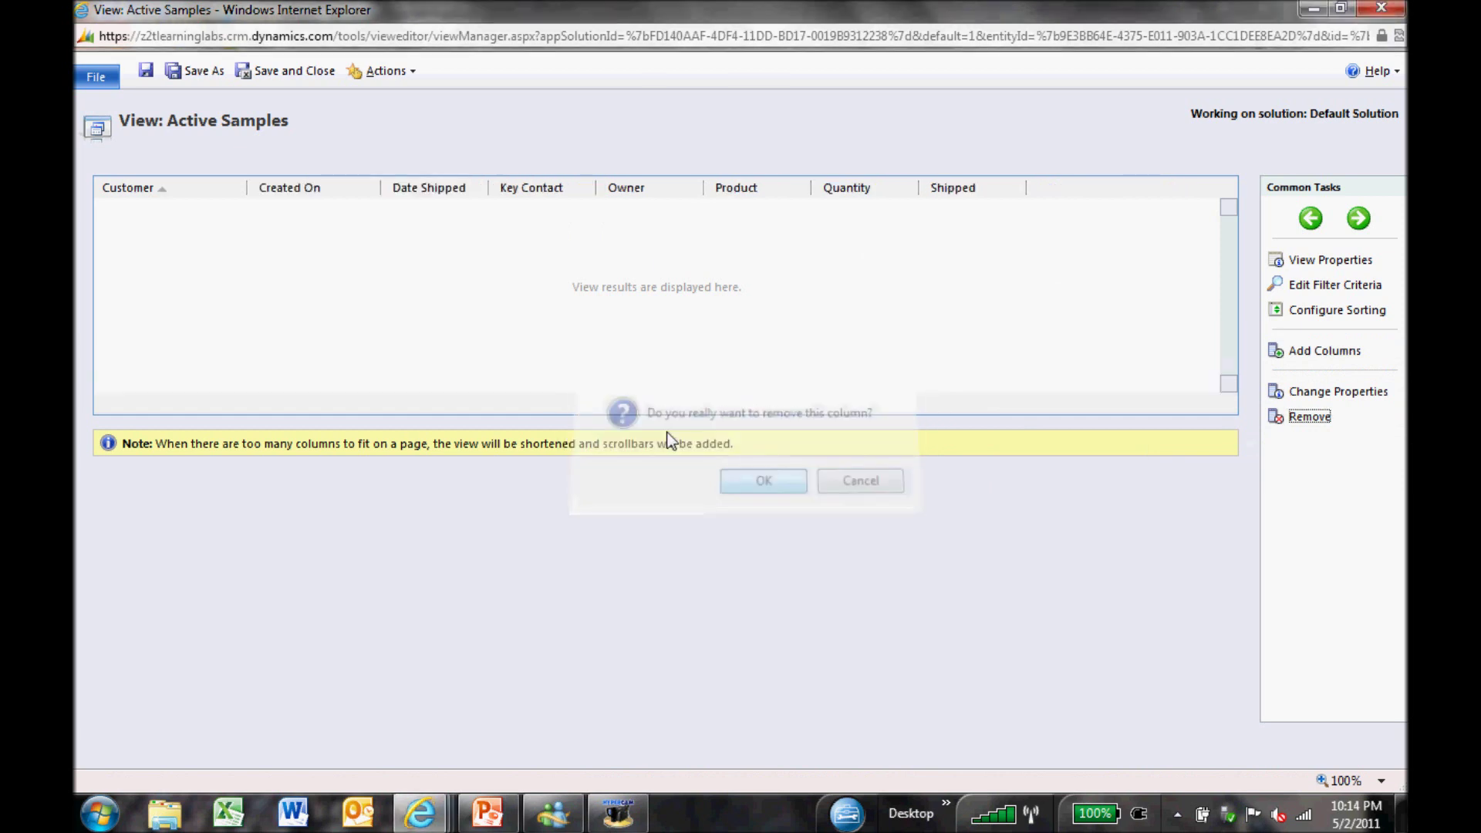
- Start a descending default sort on the Created On column
left_click(348, 186)
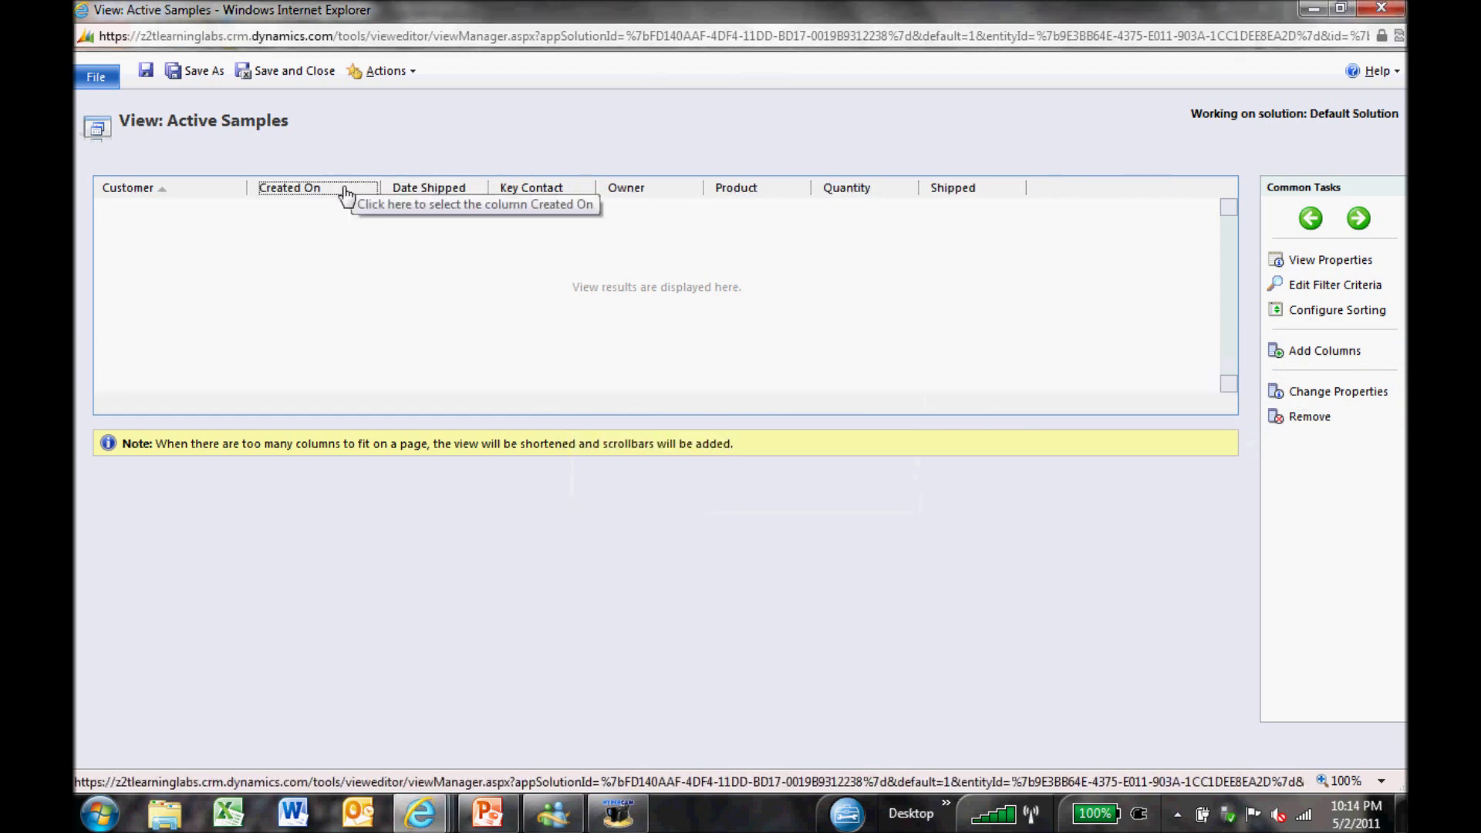
left_click(1327, 309)
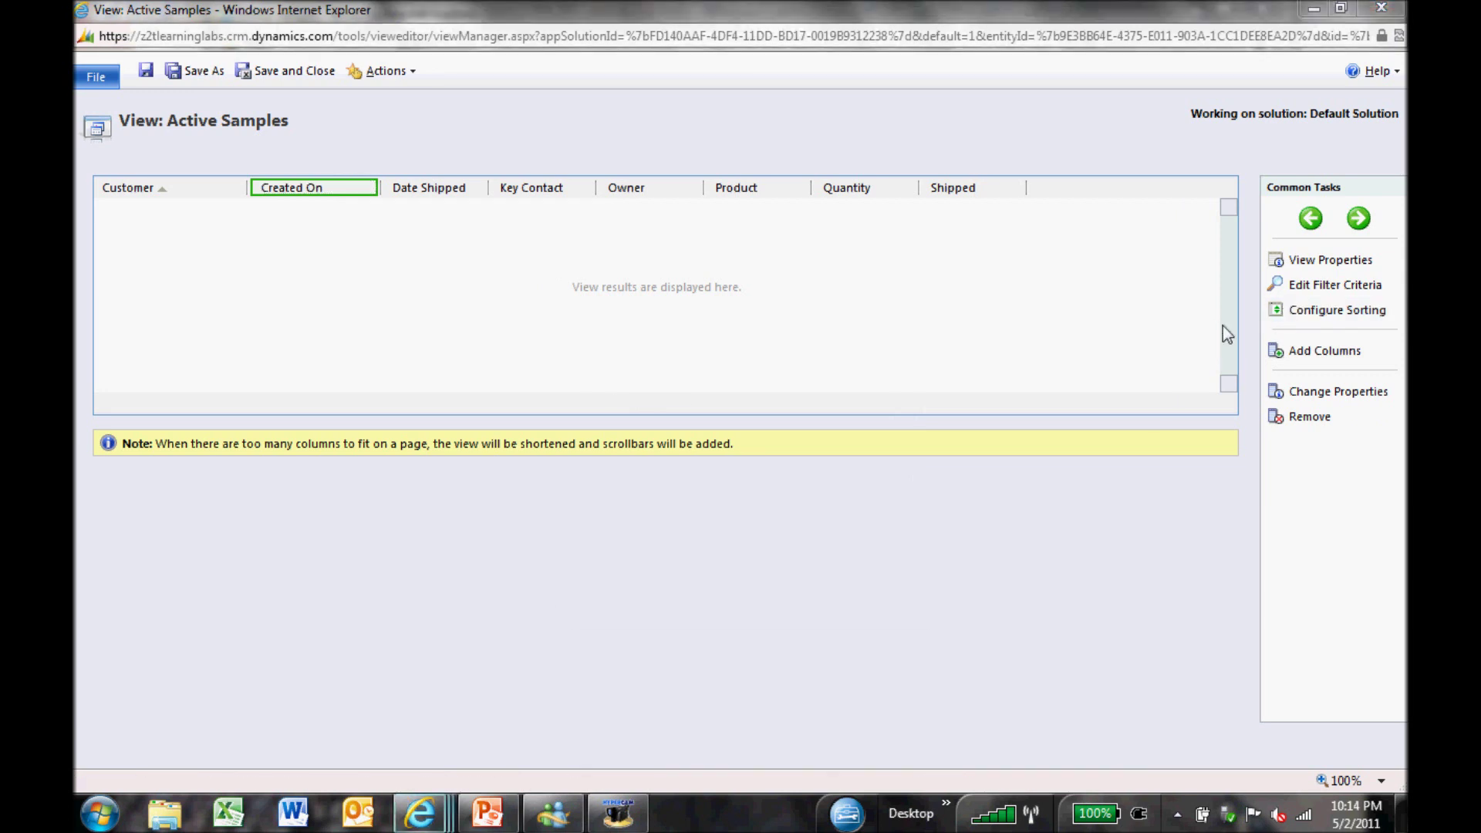
left_click(766, 434)
- Sort the view by Created On in descending order
left_click(745, 383)
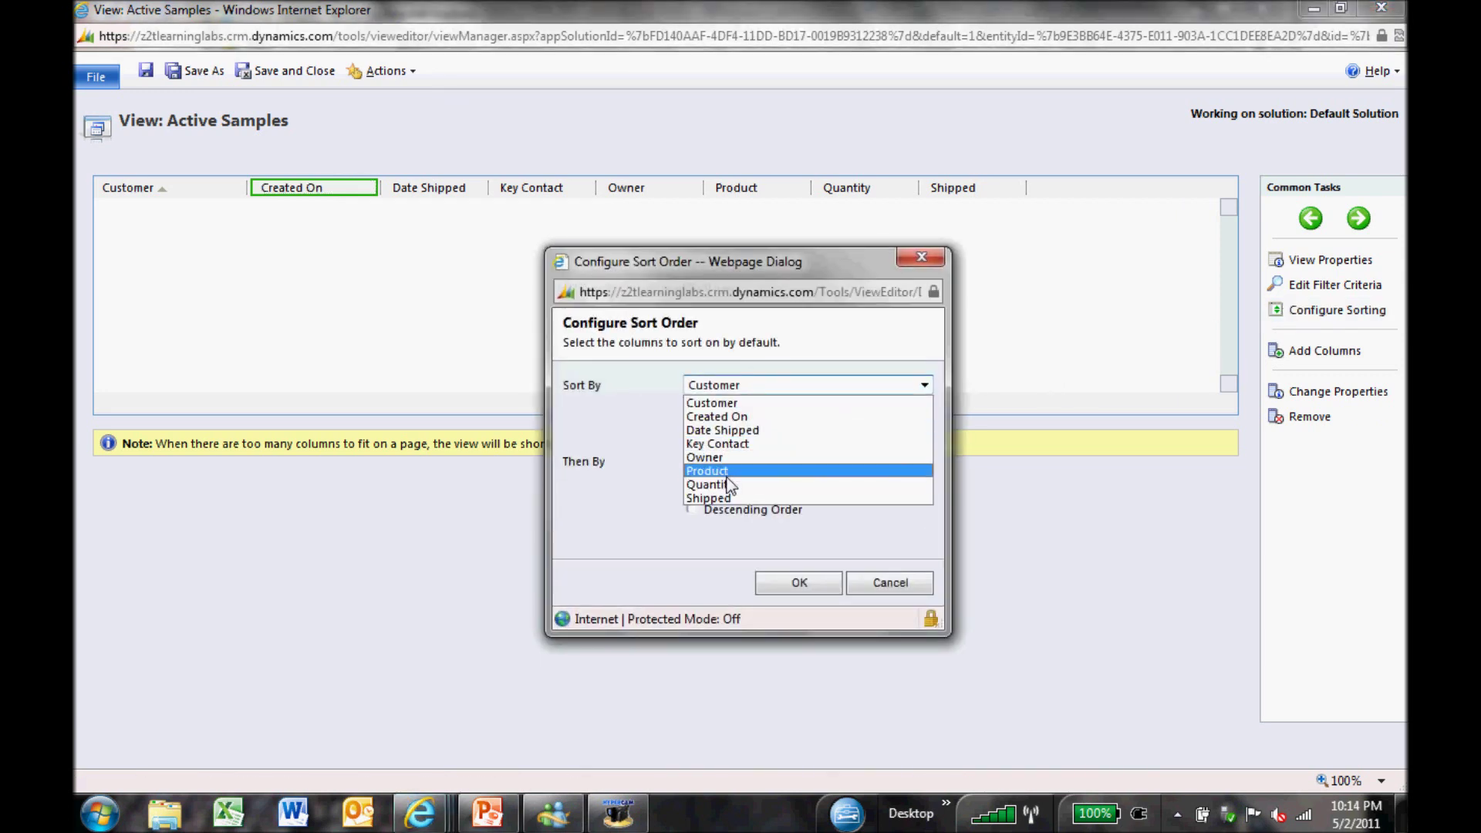
left_click(730, 417)
left_click(730, 417)
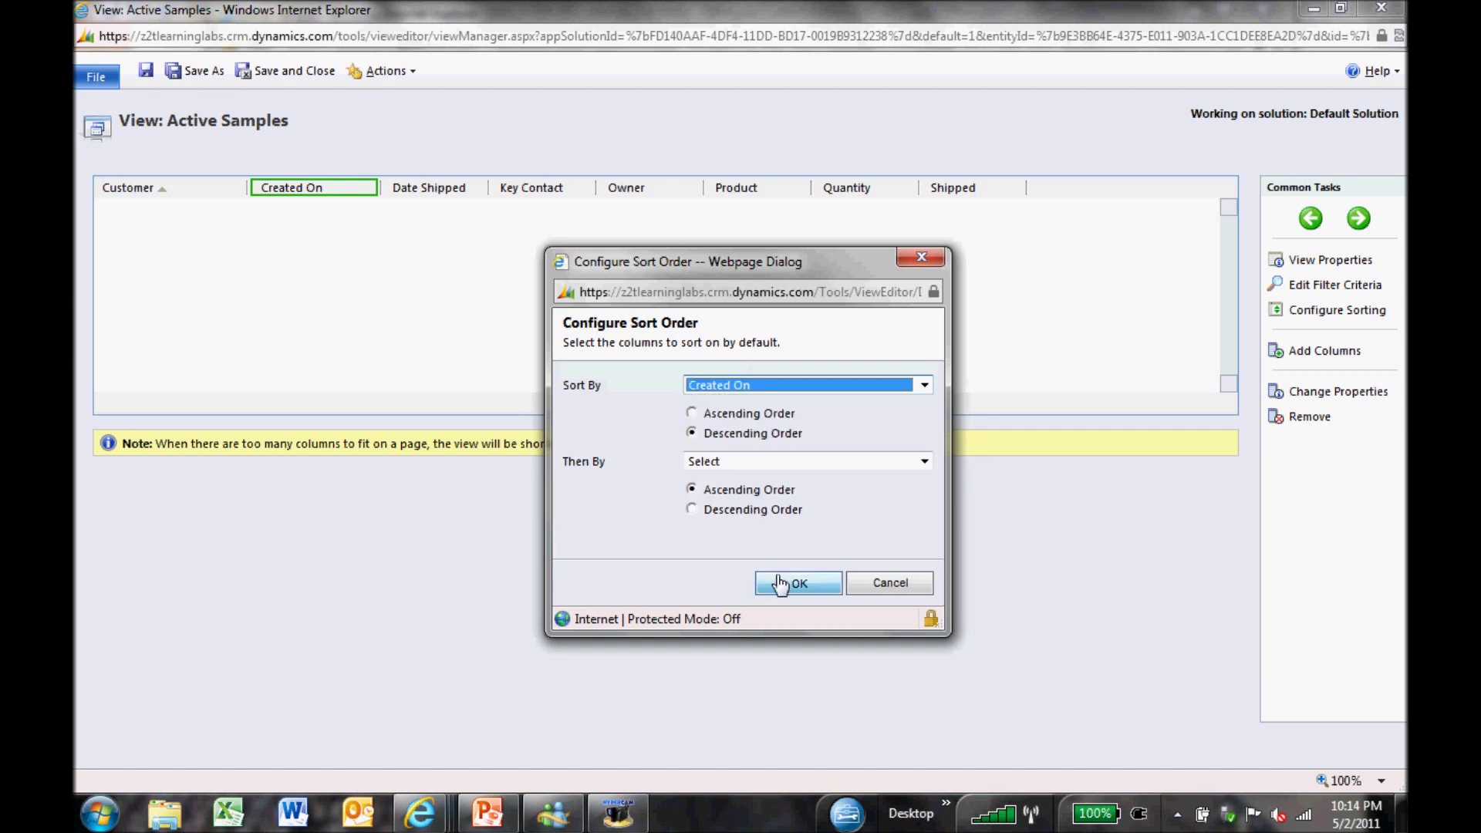
left_click(794, 582)
- Move the Created On column to the end of the view
left_click(1359, 220)
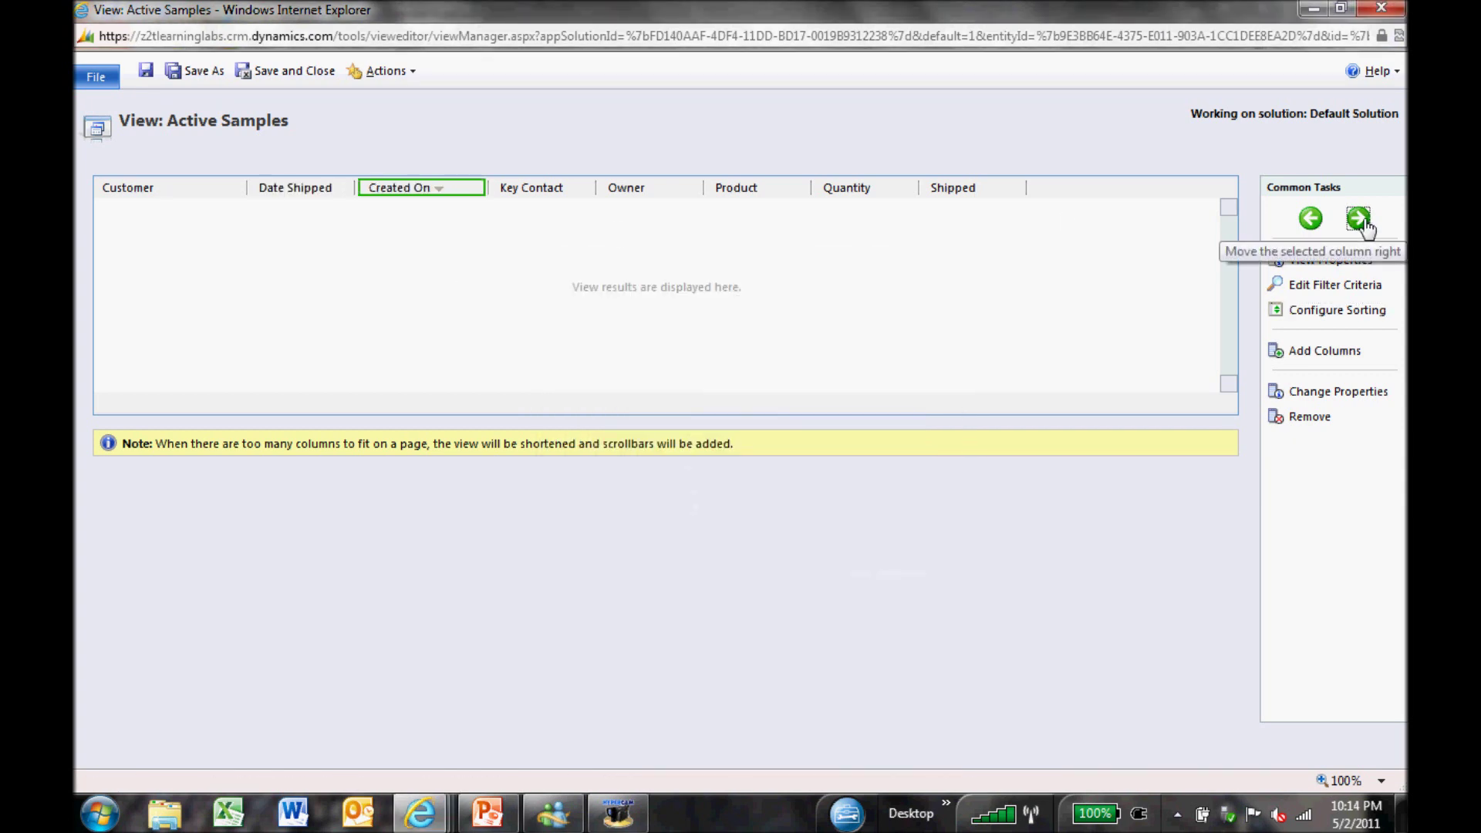
left_click(1361, 220)
left_click(1361, 220)
left_click(1362, 221)
left_click(1359, 219)
left_click(1360, 220)
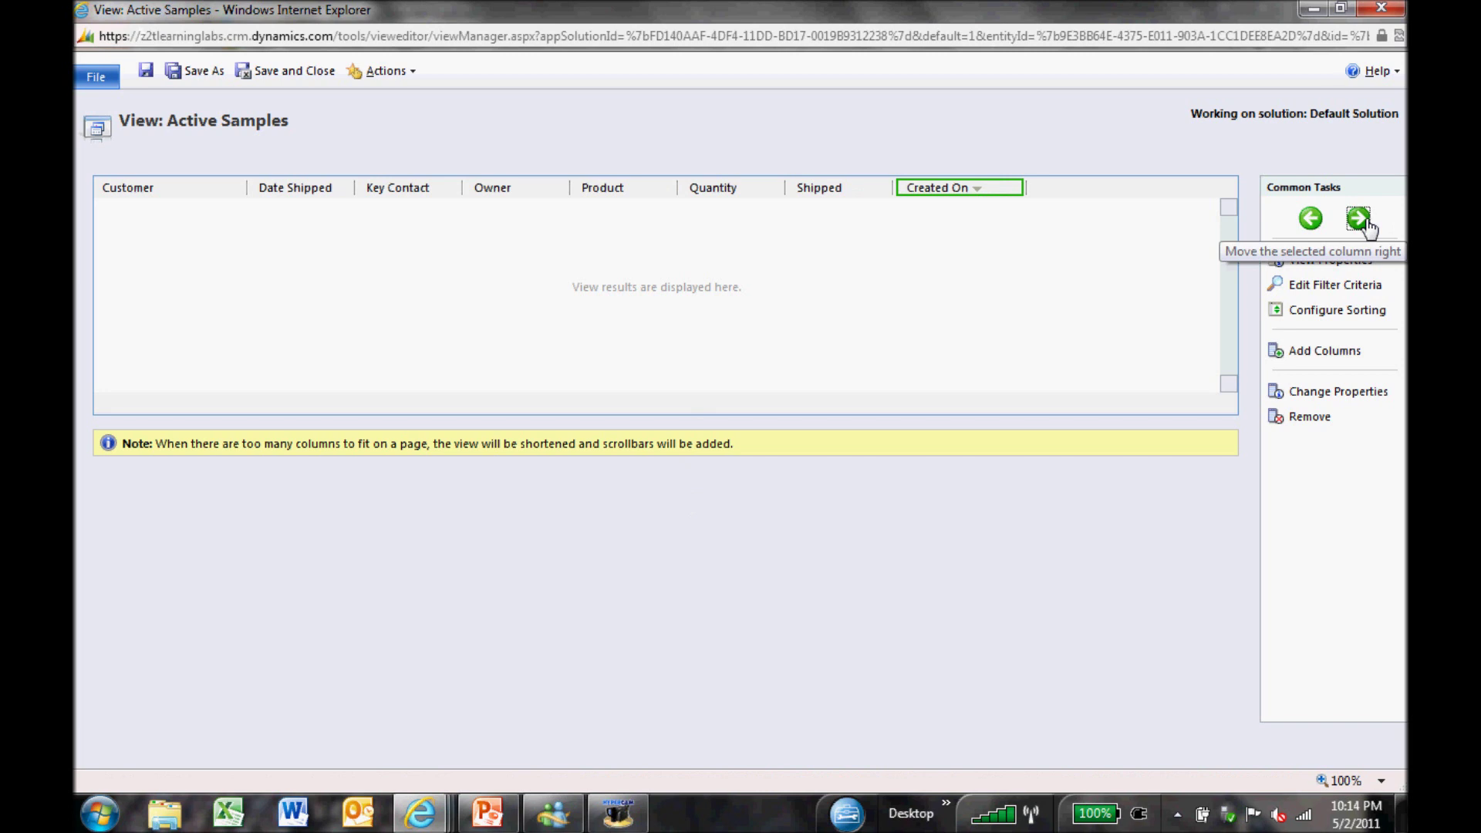
- Move Date Shipped after Quantity and place Shipped just before Date Shipped
left_click(325, 184)
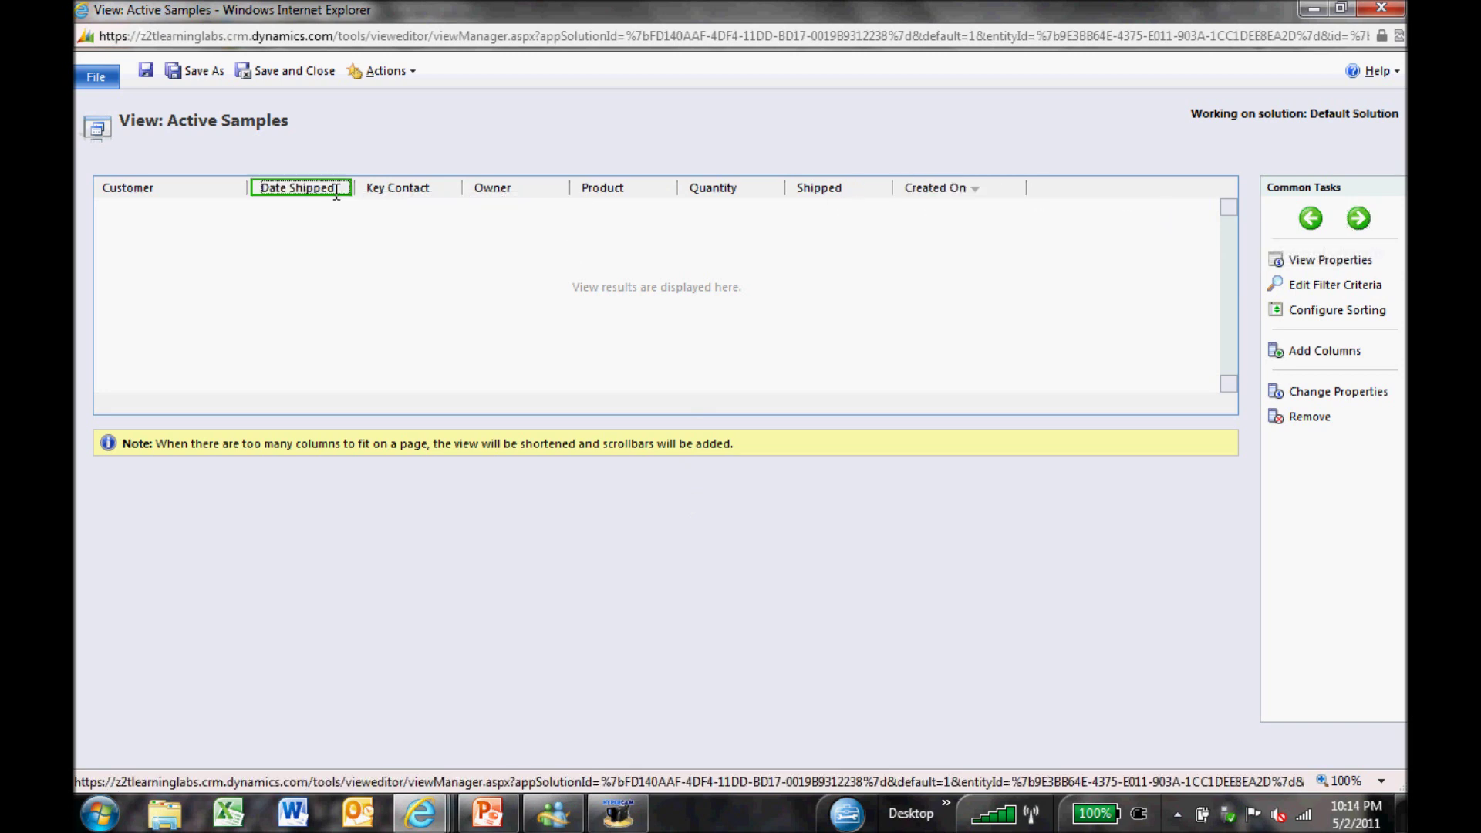
left_click(1333, 221)
left_click(1332, 222)
left_click(1332, 221)
left_click(1333, 221)
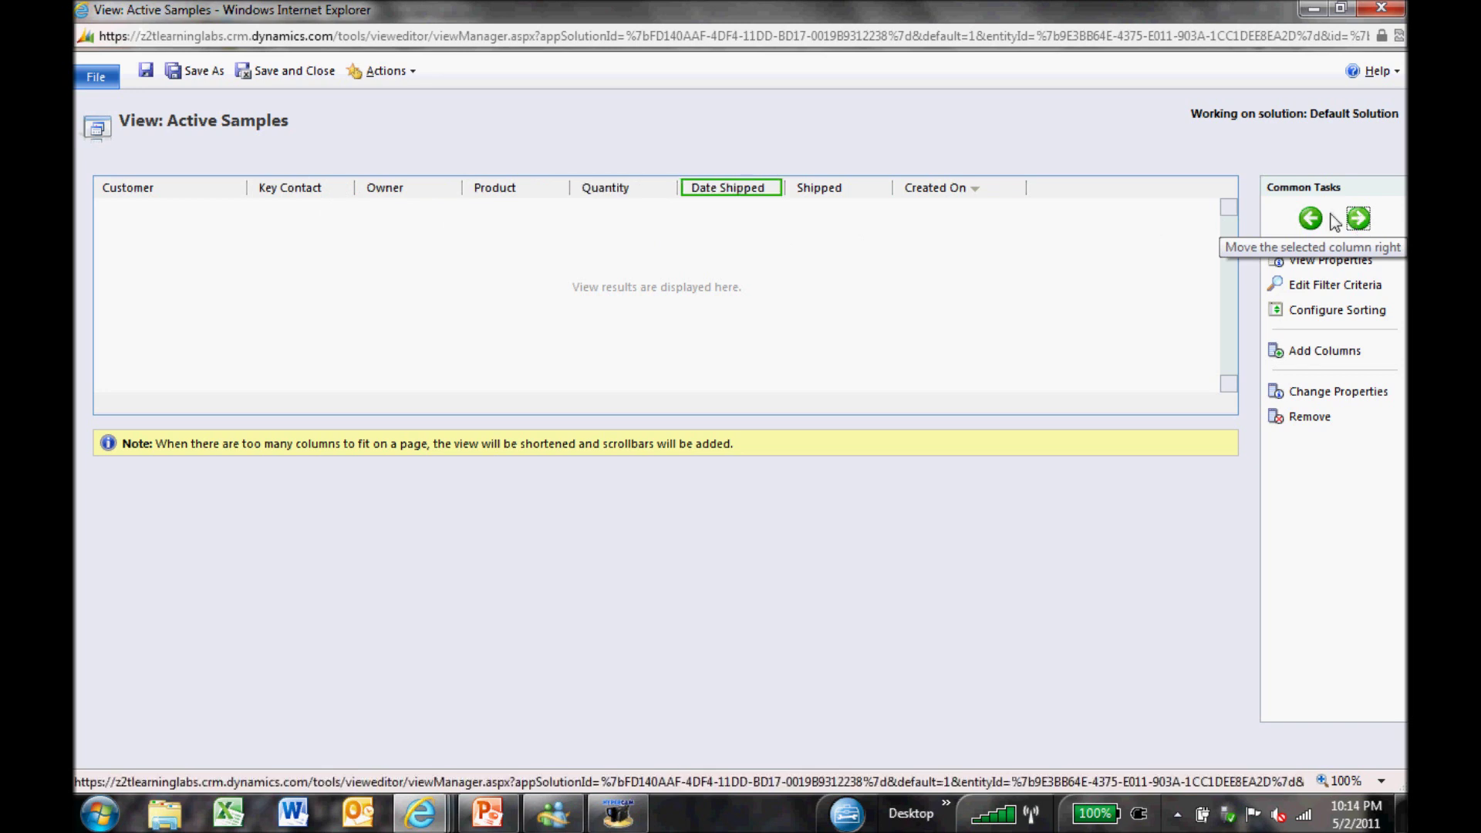
left_click(866, 188)
left_click(1310, 220)
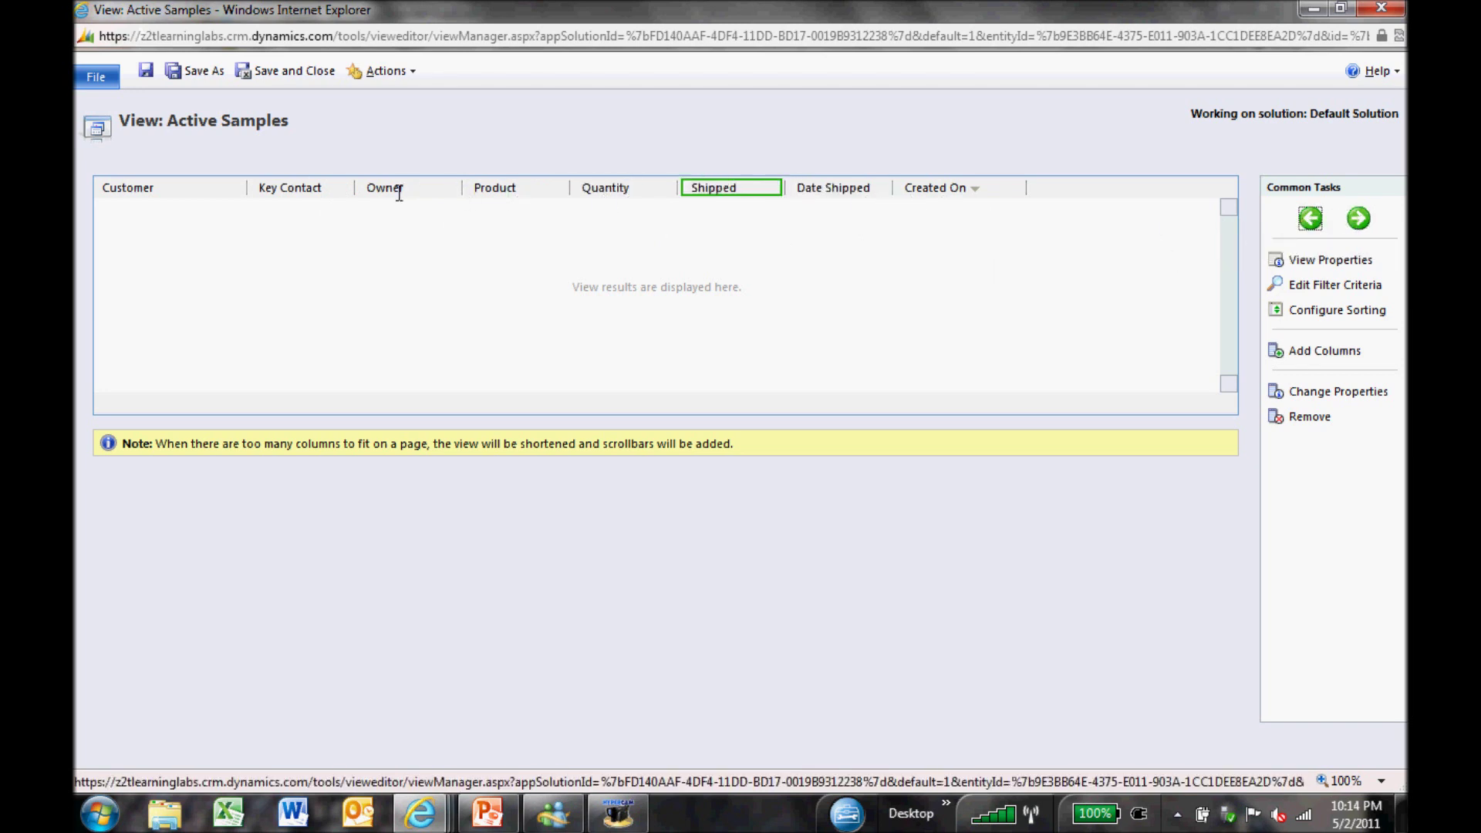
- Widen the Key Contact and Owner columns to 150px each
double_click(291, 188)
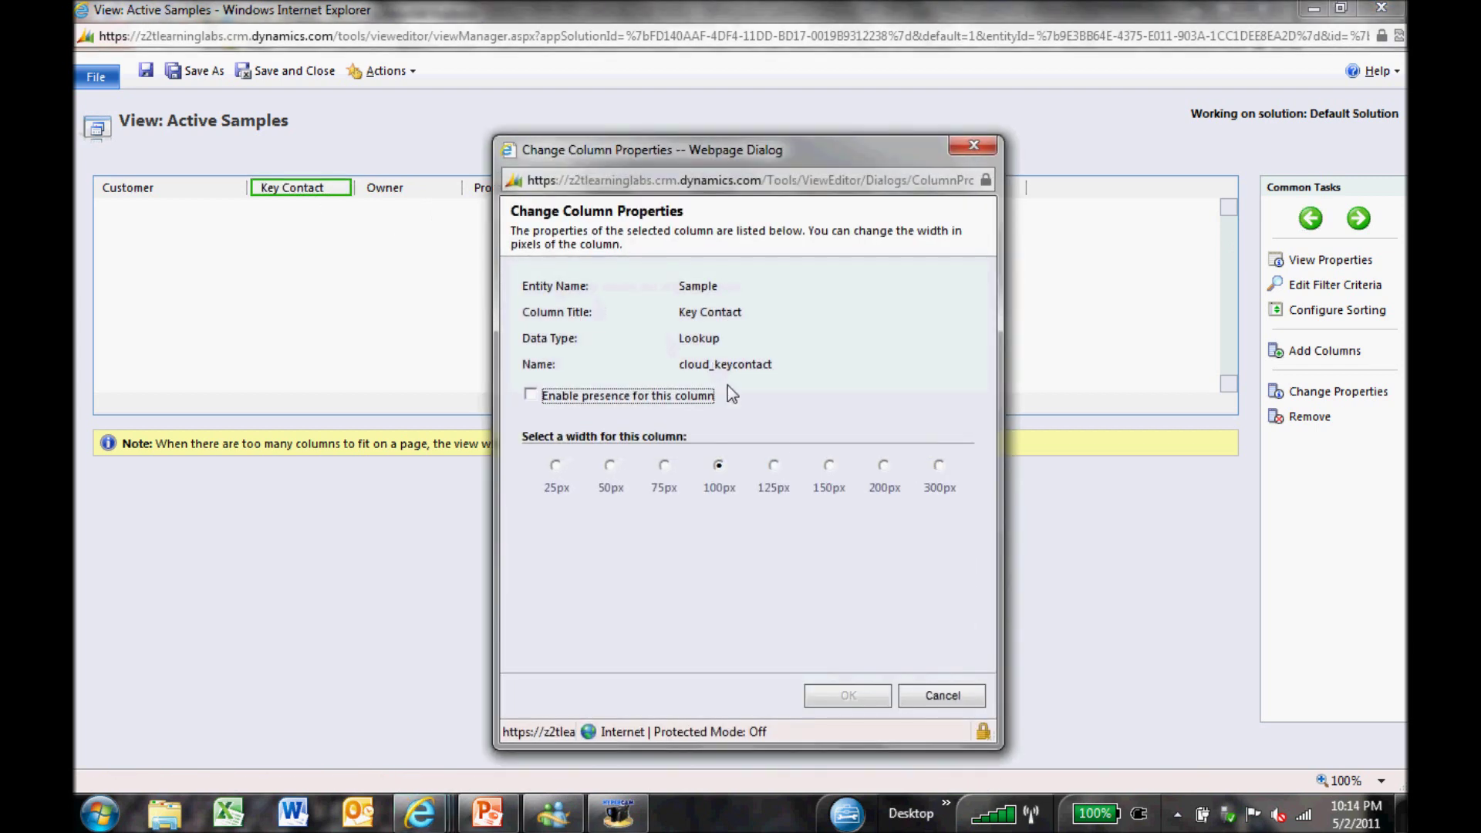
left_click(828, 465)
left_click(849, 695)
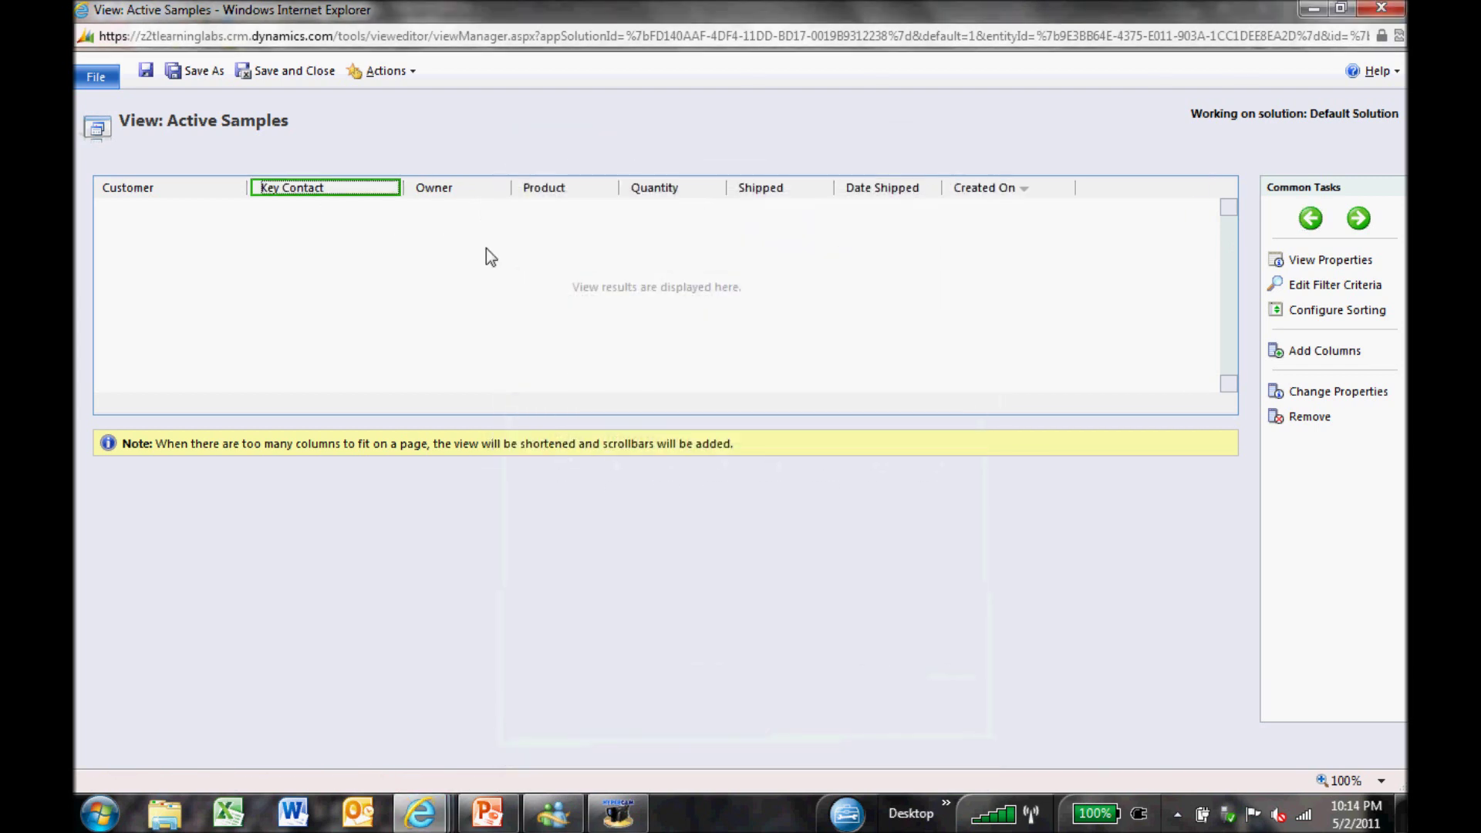
left_click(432, 188)
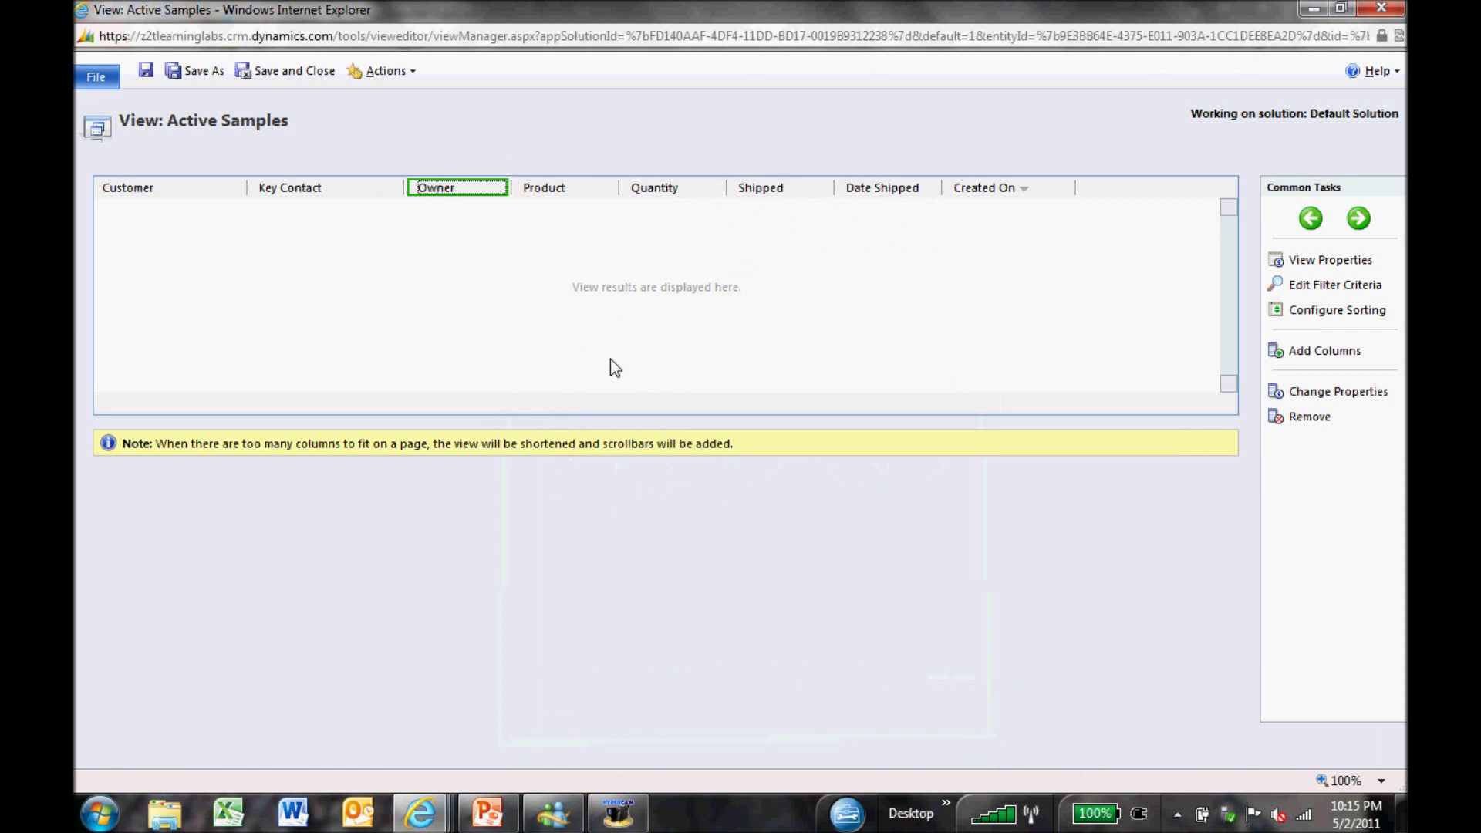
double_click(465, 184)
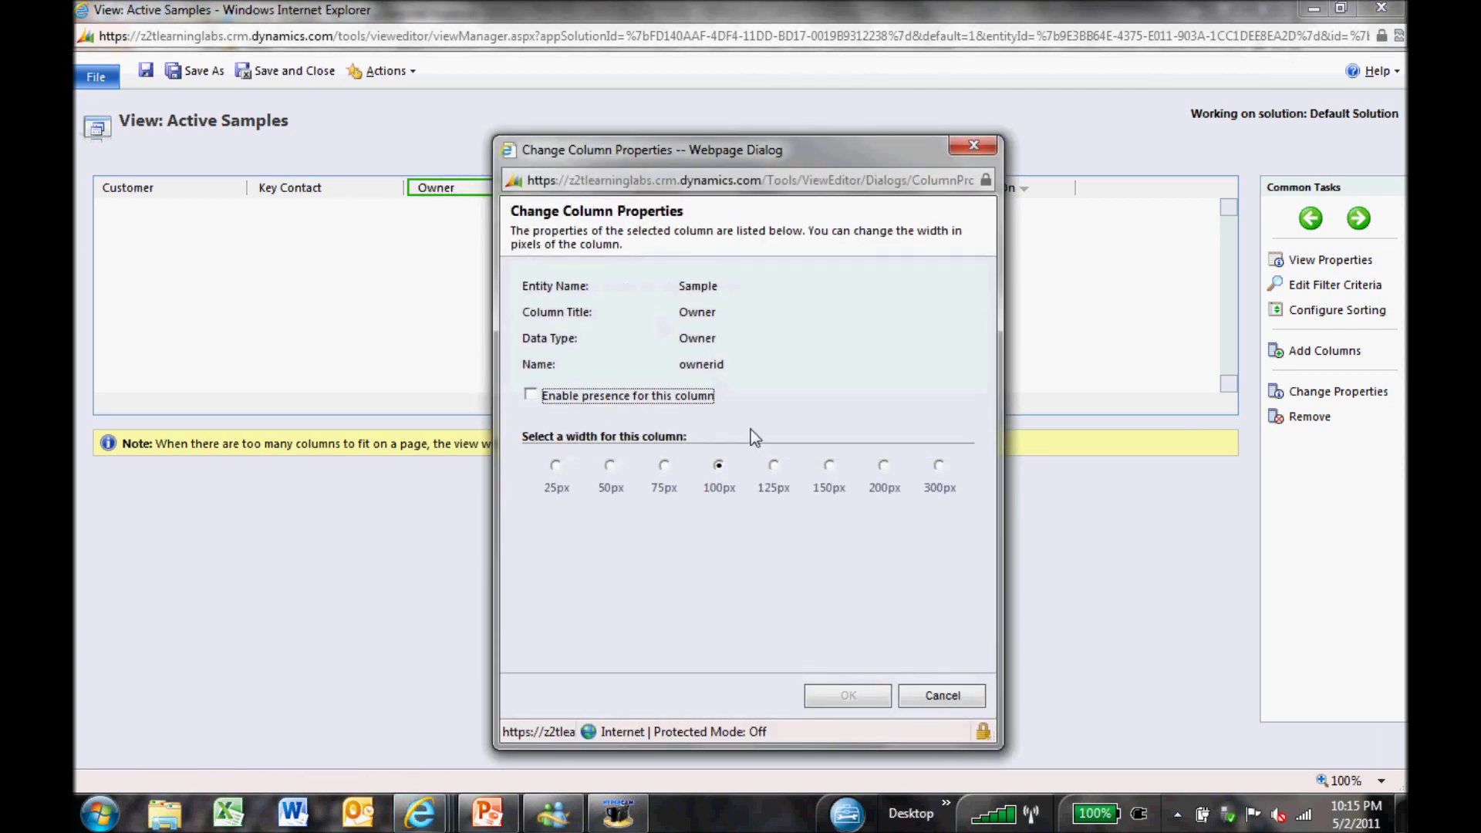
left_click(828, 465)
left_click(846, 702)
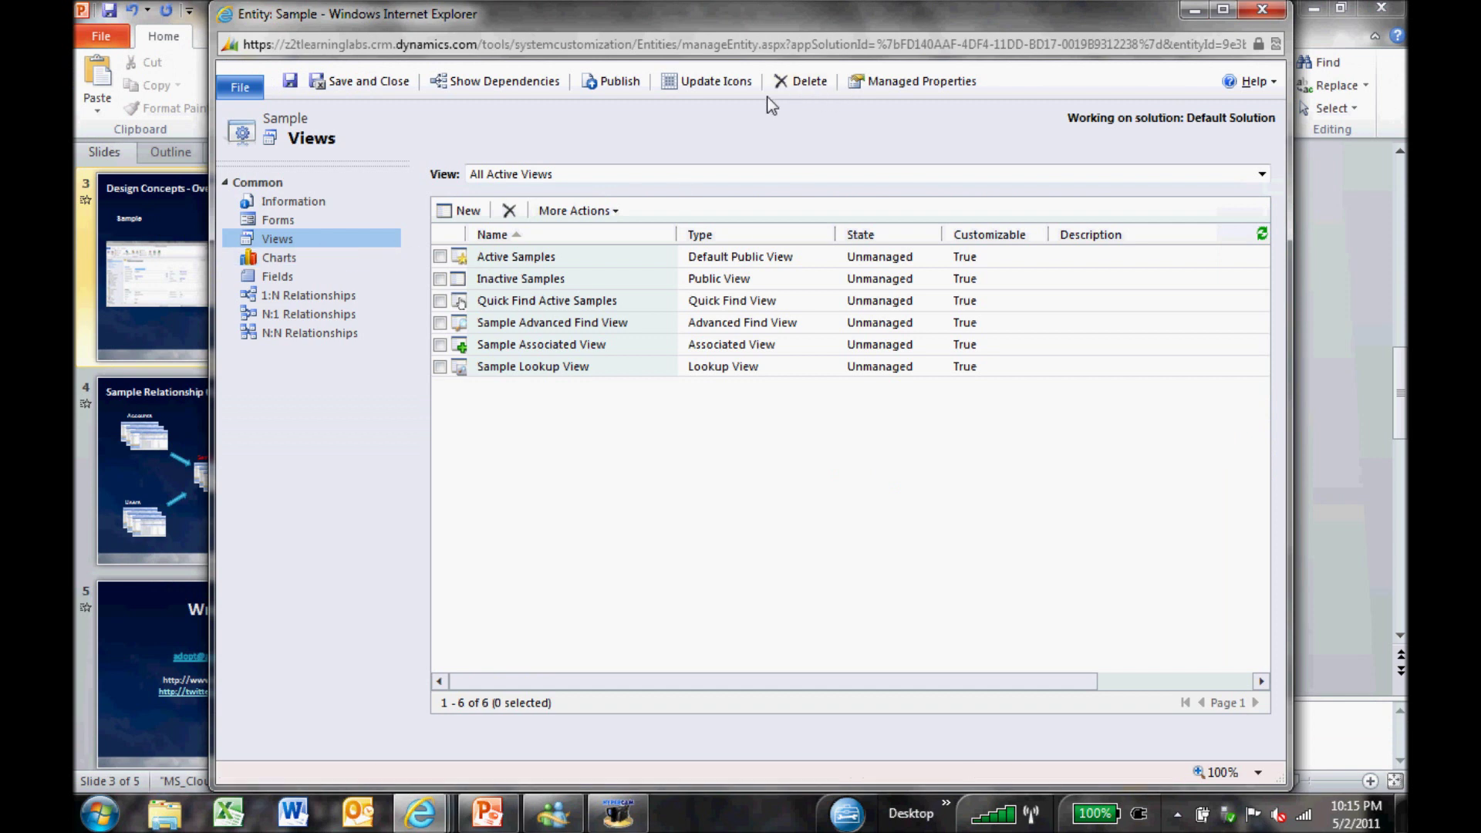
- Publish the Sample entity customizations and minimize Internet Explorer to reveal the slides
left_click(622, 80)
left_click(1196, 12)
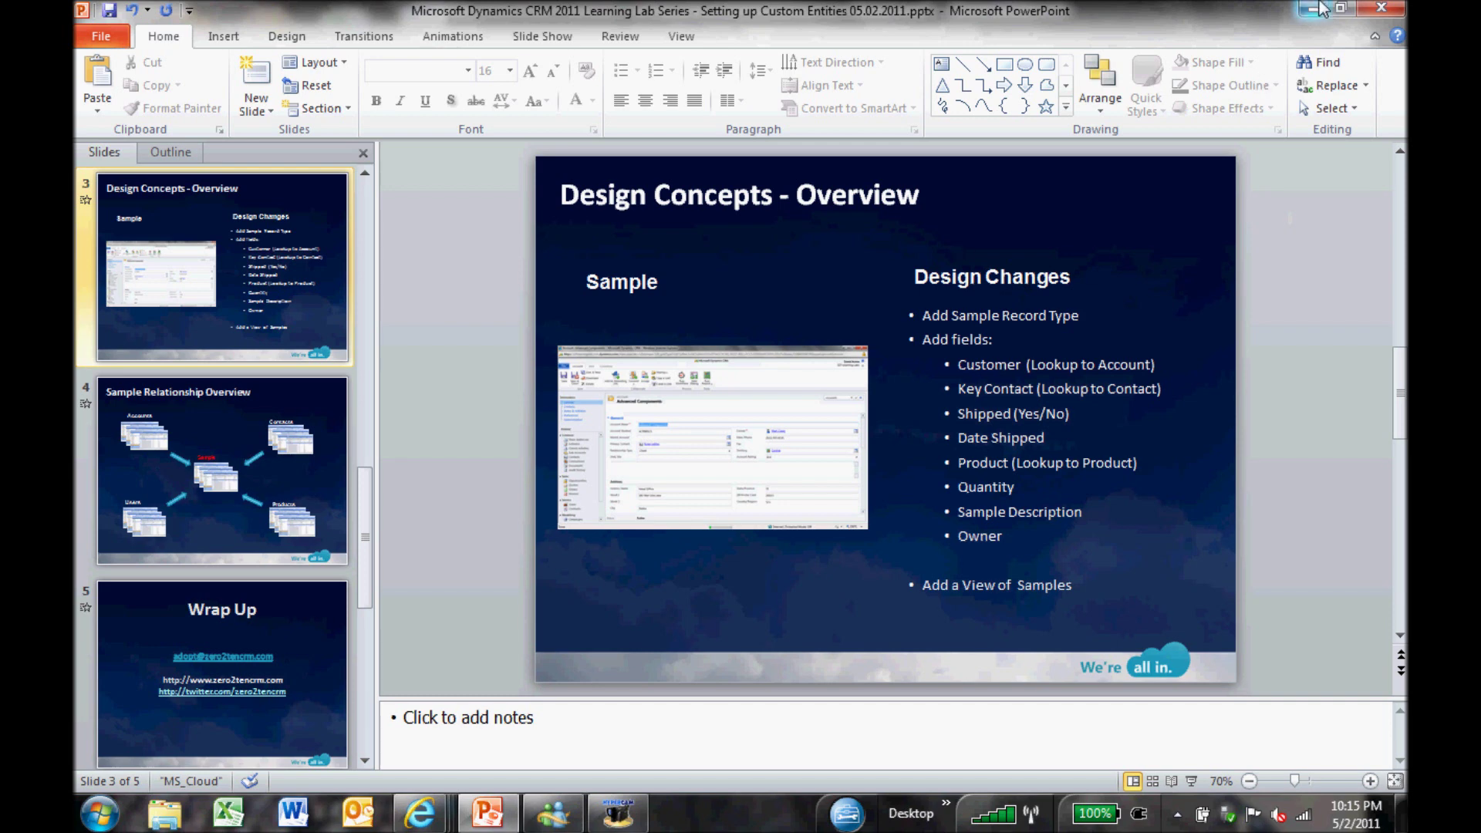
- Bring back the CRM Customization browser window and go to the Workplace area
mouse_move(421, 810)
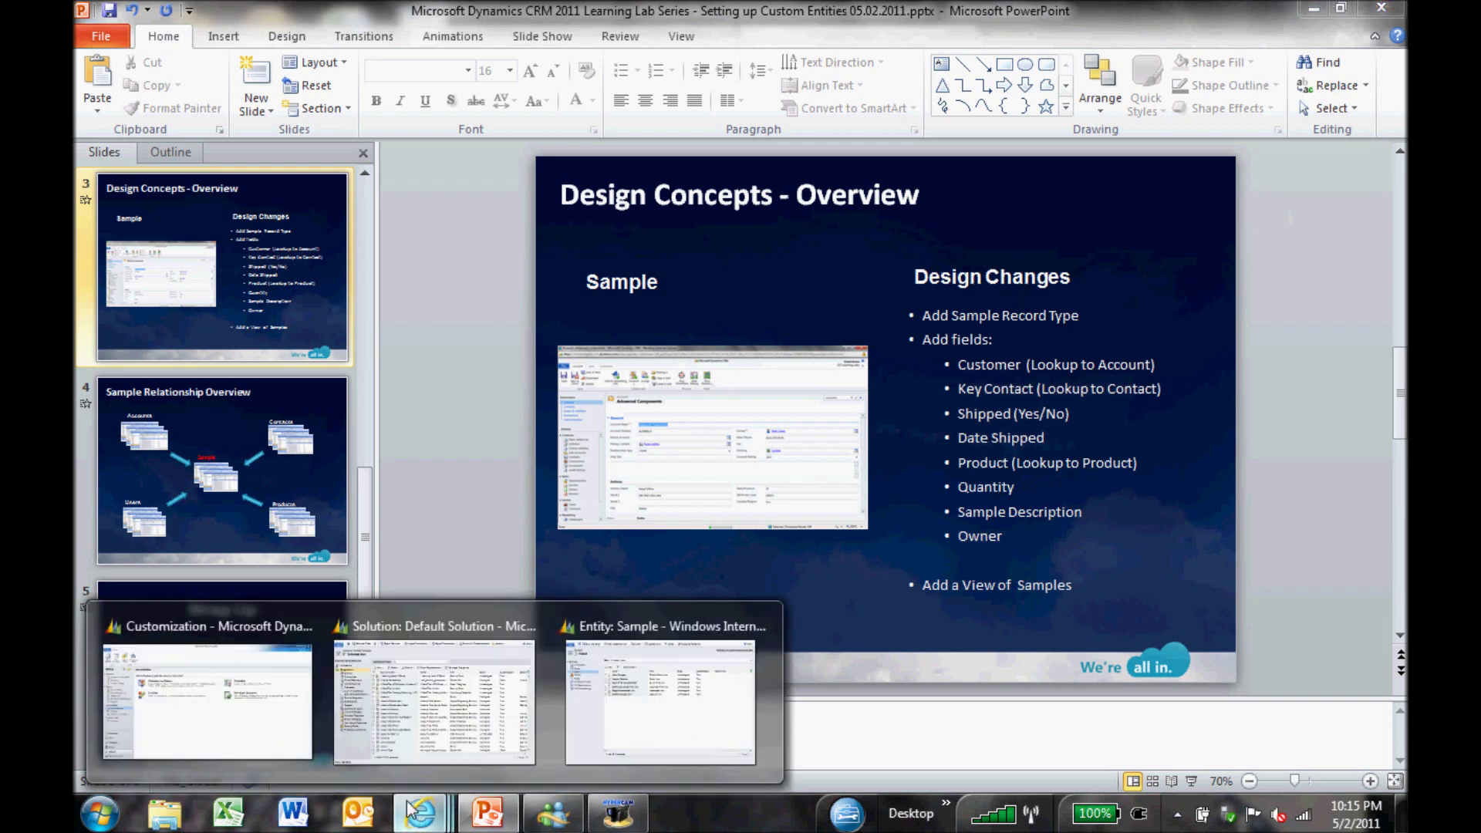
left_click(298, 716)
left_click(144, 629)
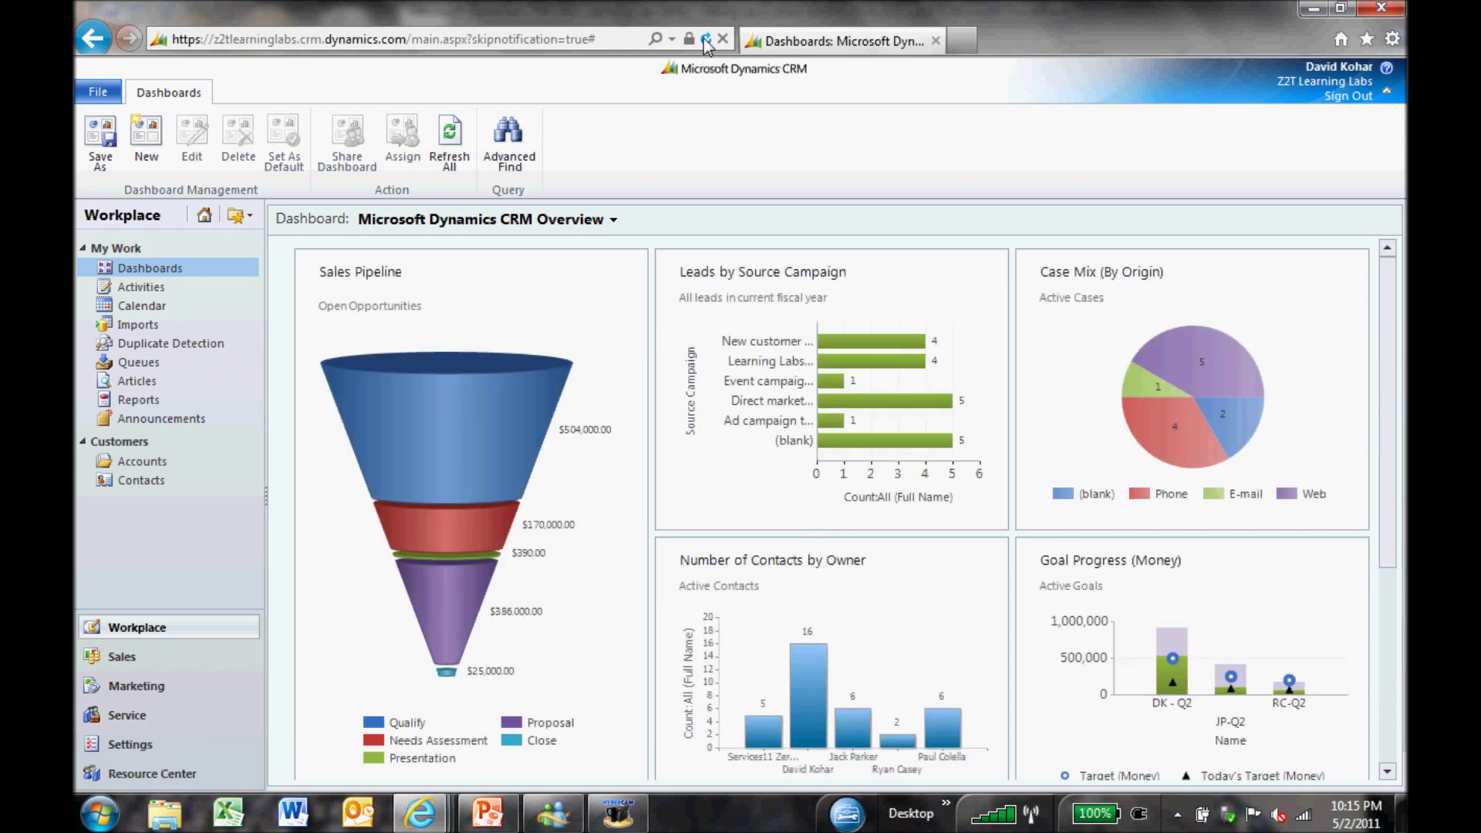
- Refresh CRM, open Sales > Samples, and start a new Sample record
left_click(706, 40)
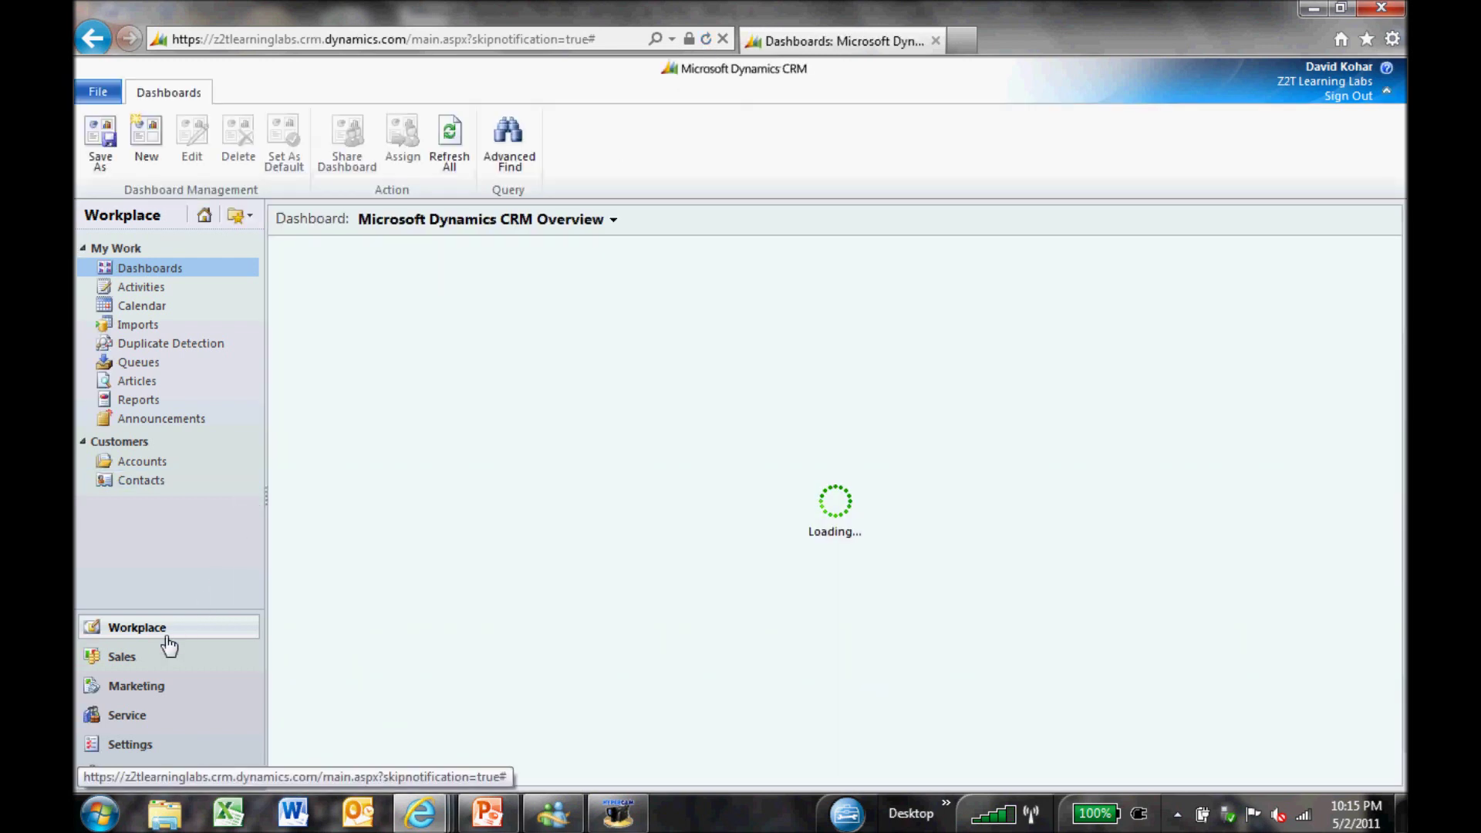
left_click(121, 663)
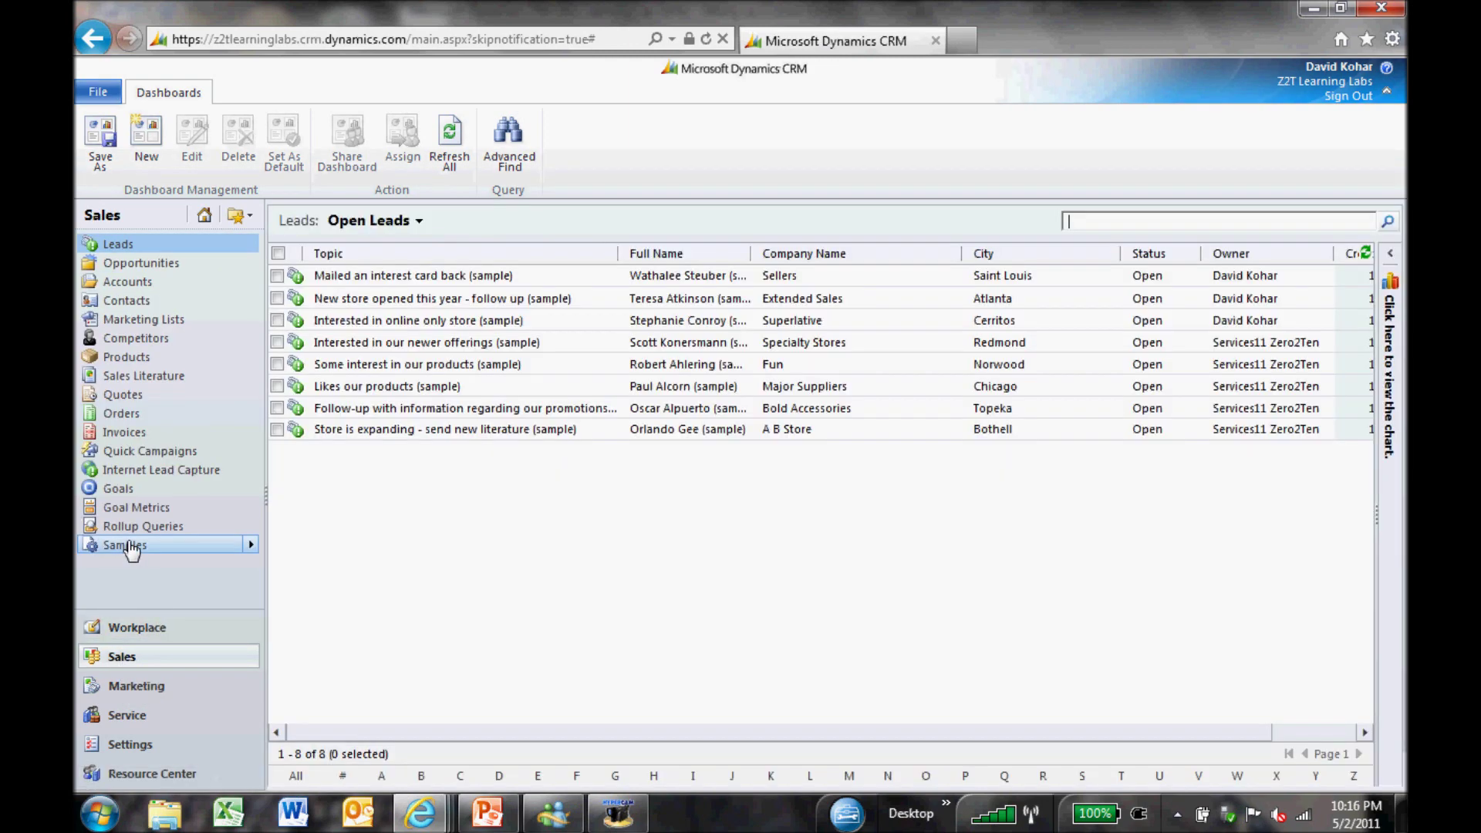
left_click(133, 548)
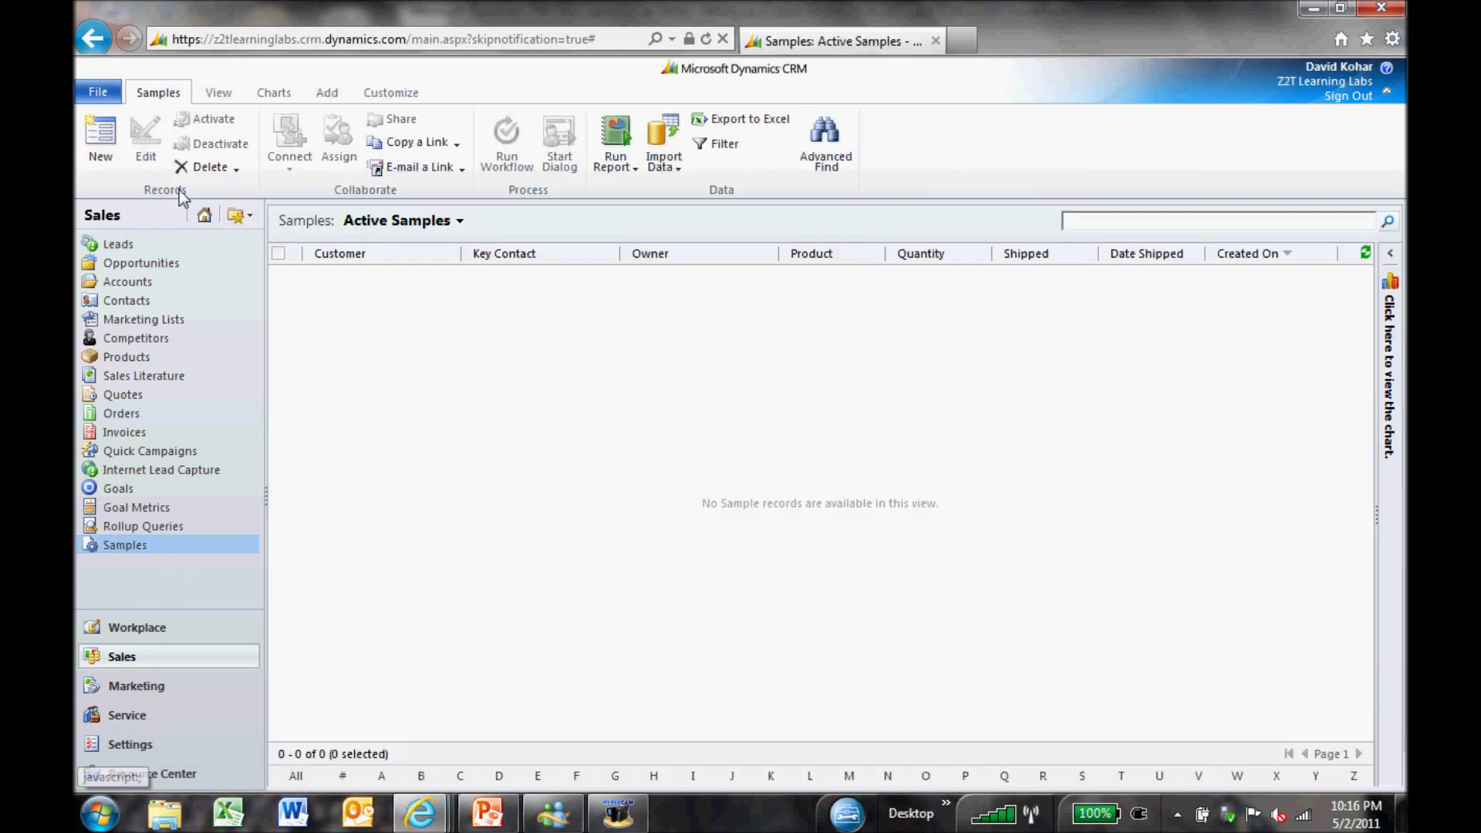
left_click(99, 139)
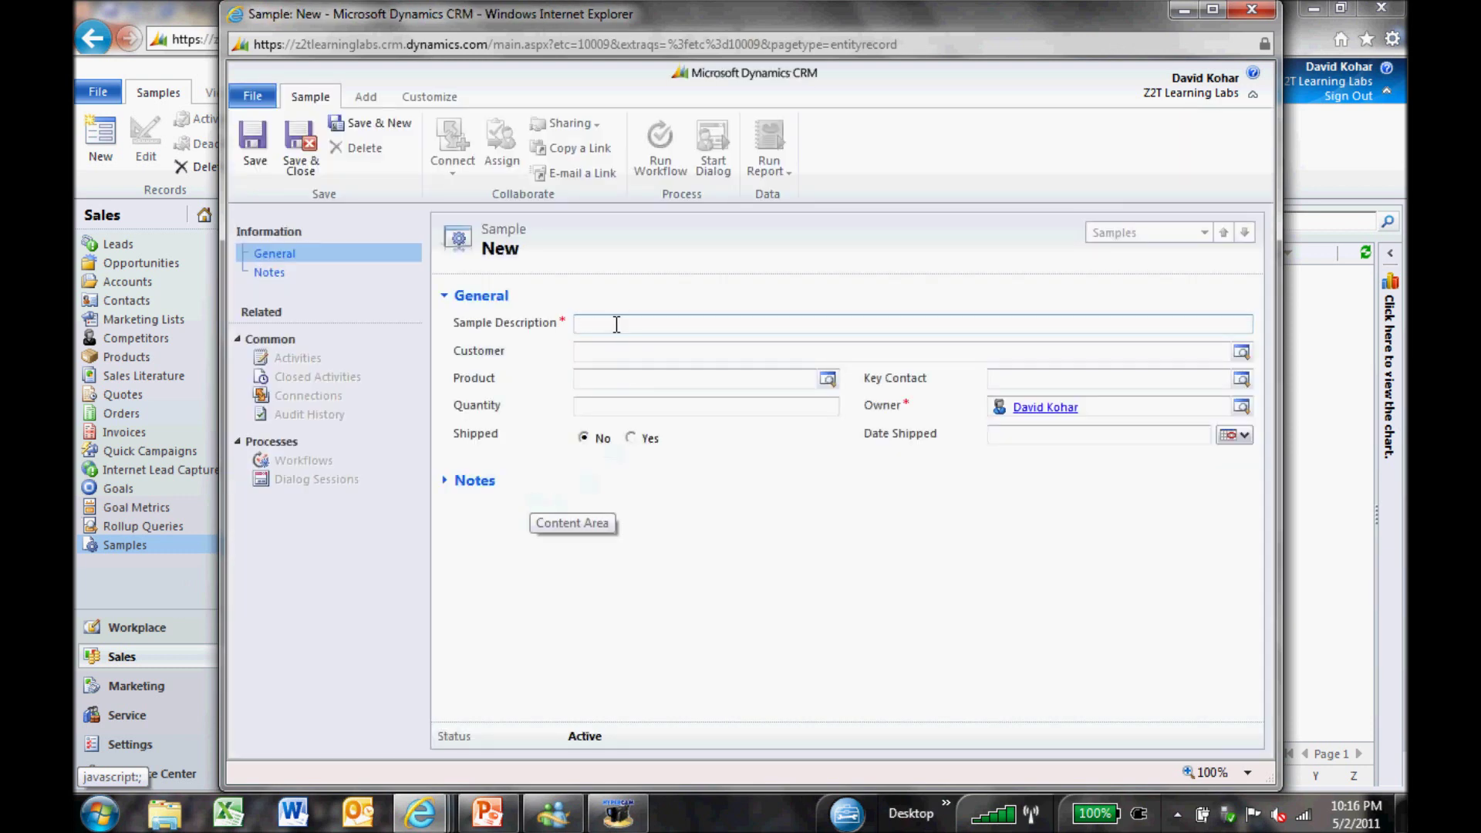
- Enter description 'Send sample to Adidas' and set Customer to Adidas Corporation
left_click(616, 324)
type("Sent")
key("BackSpace")
key("BackSpace")
type("d sample to ")
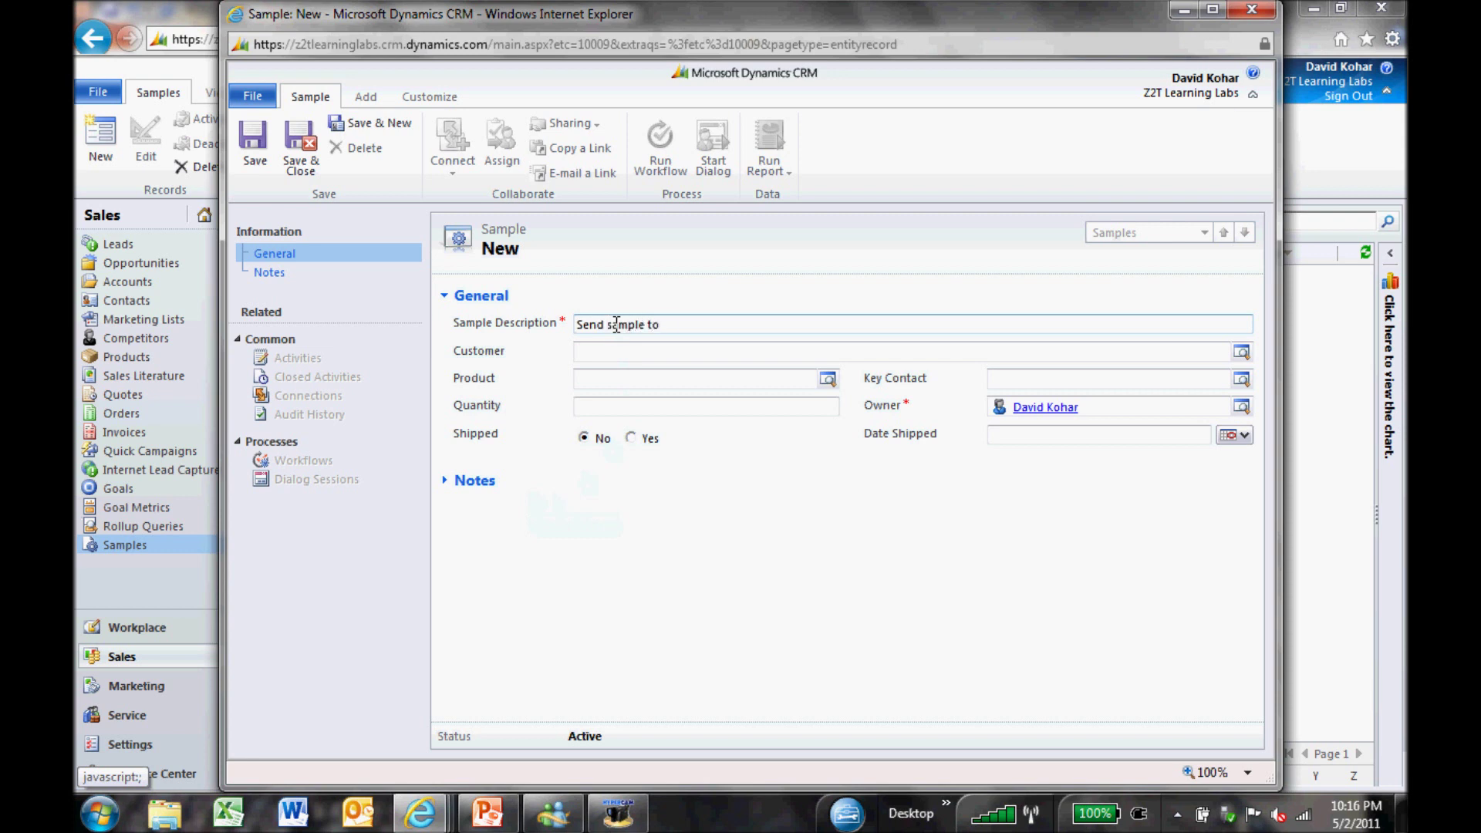
type("Adidas")
key("Tab")
type("adidas")
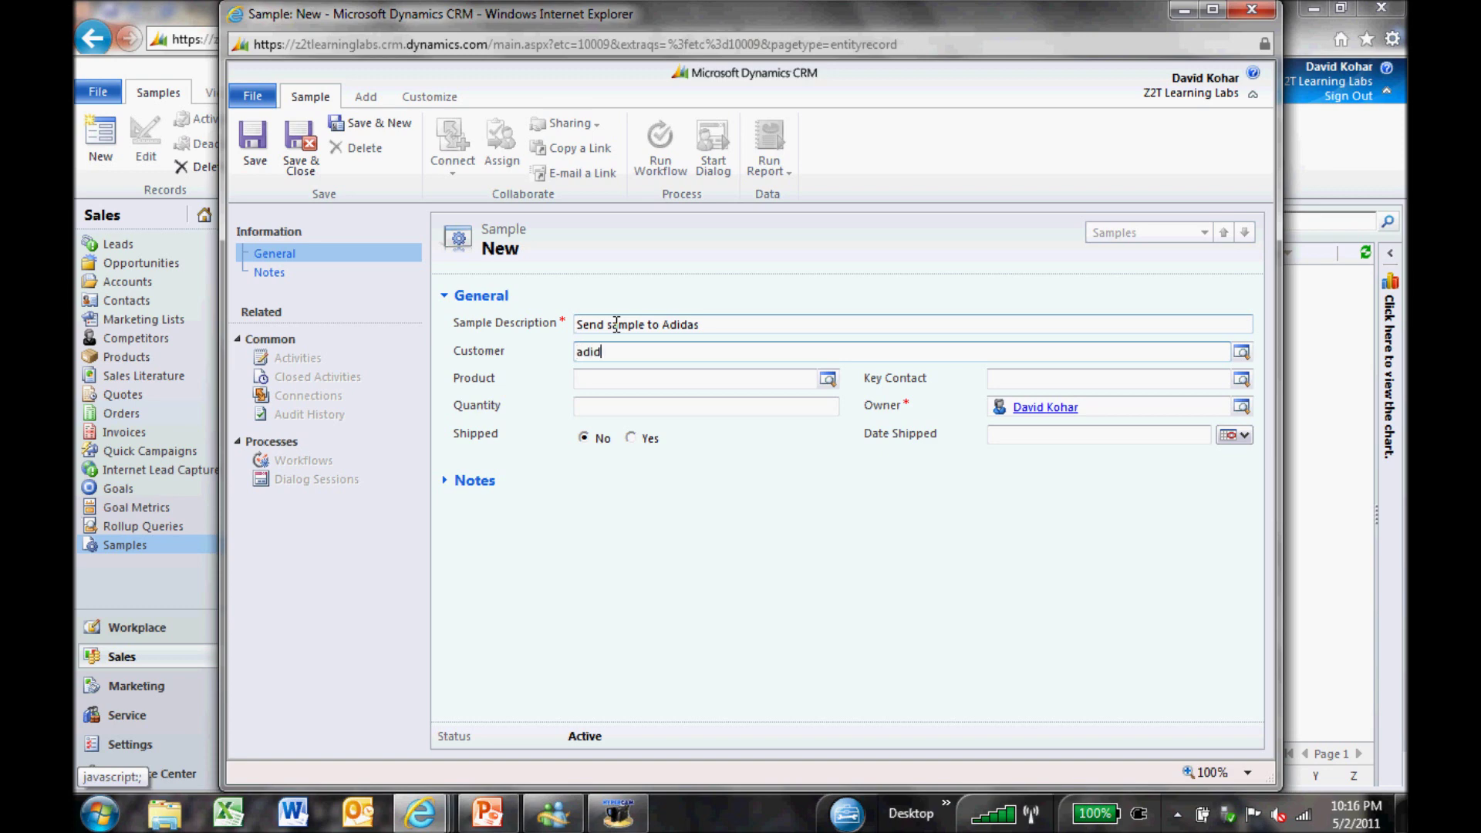
key("Tab")
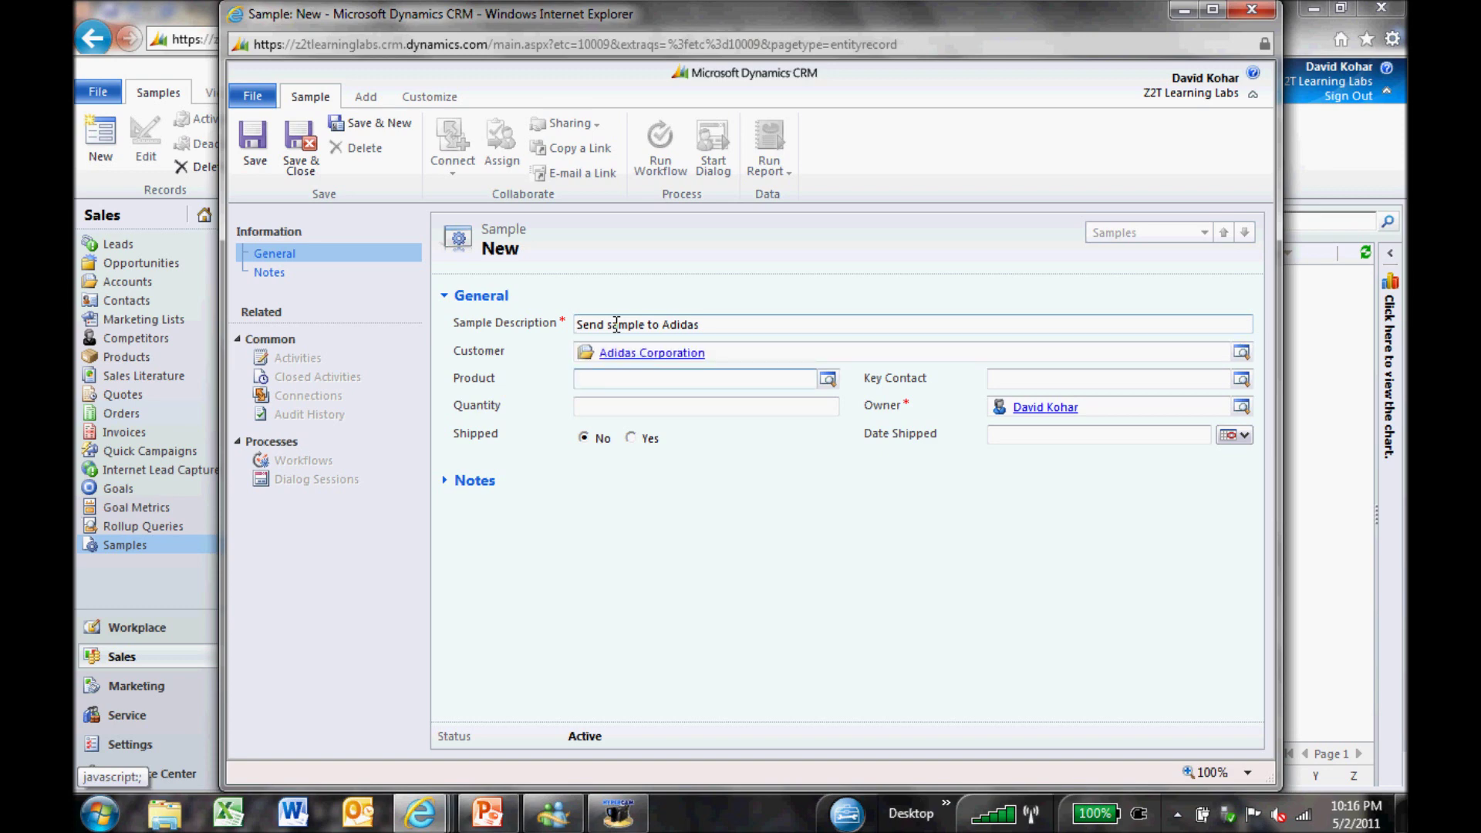
- Choose Windows 7 Phone as the product and an Adidas Corporation contact as key contact
left_click(828, 379)
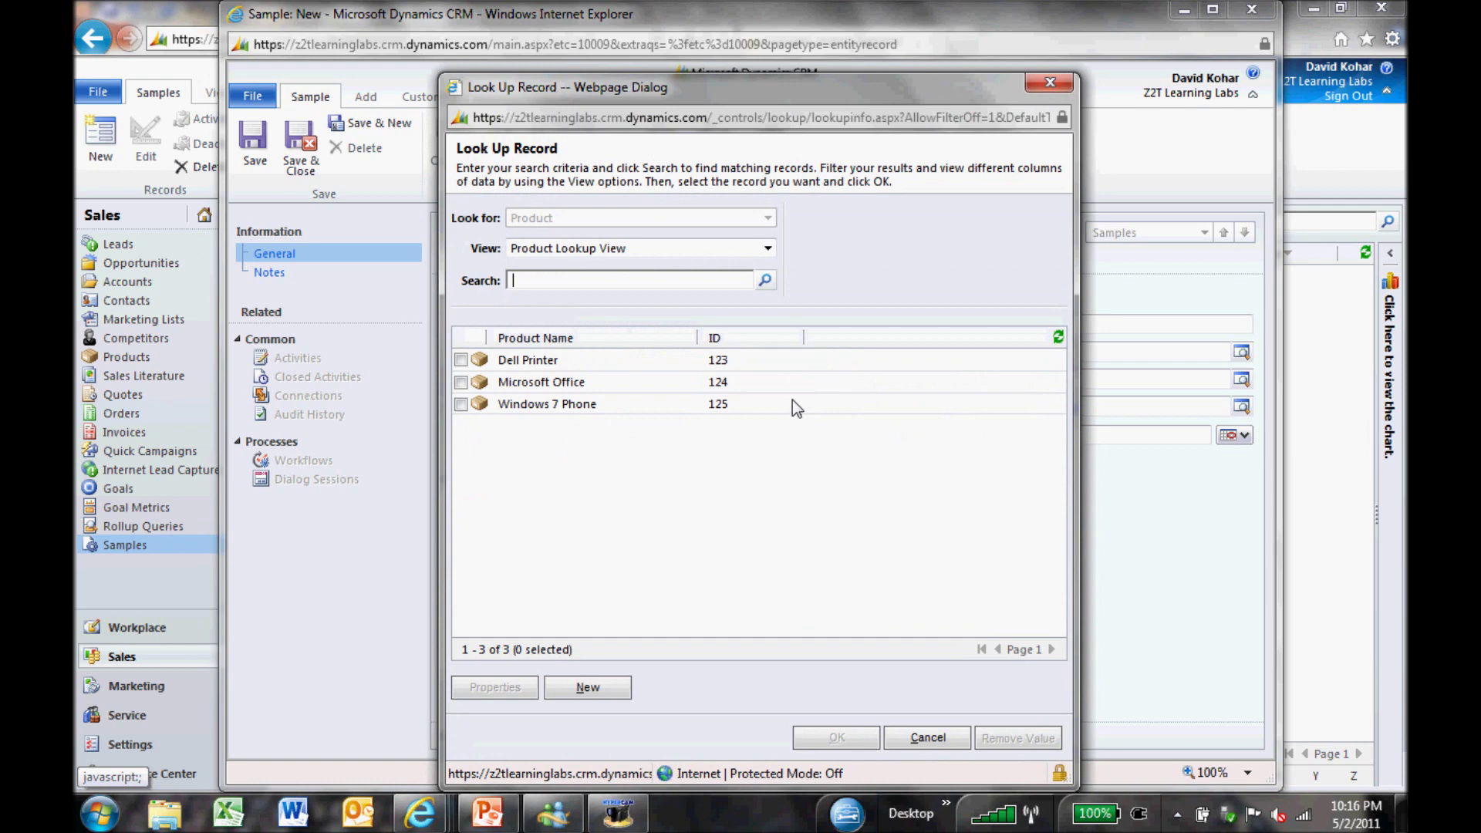
double_click(605, 410)
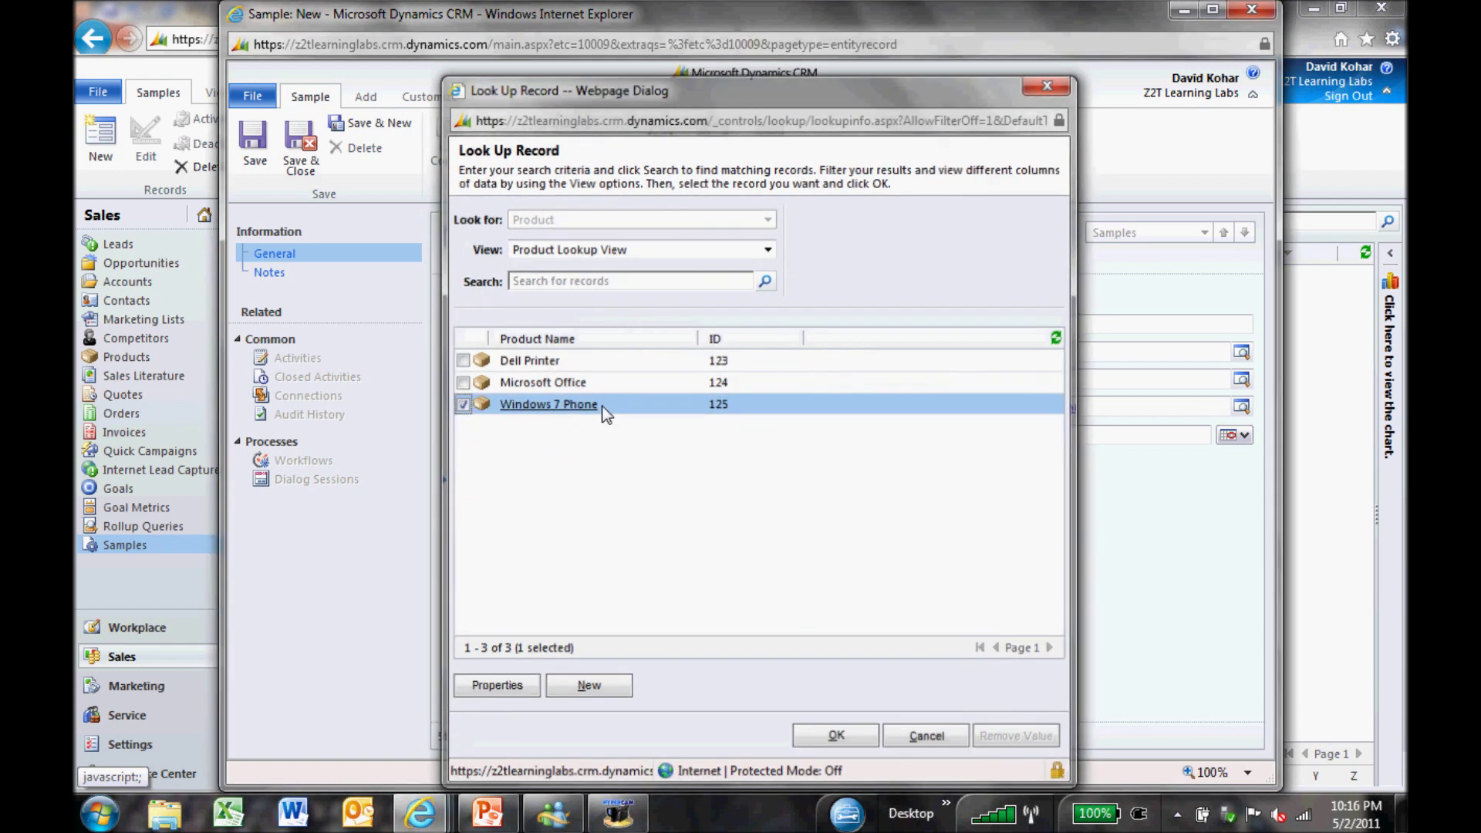
left_click(1022, 381)
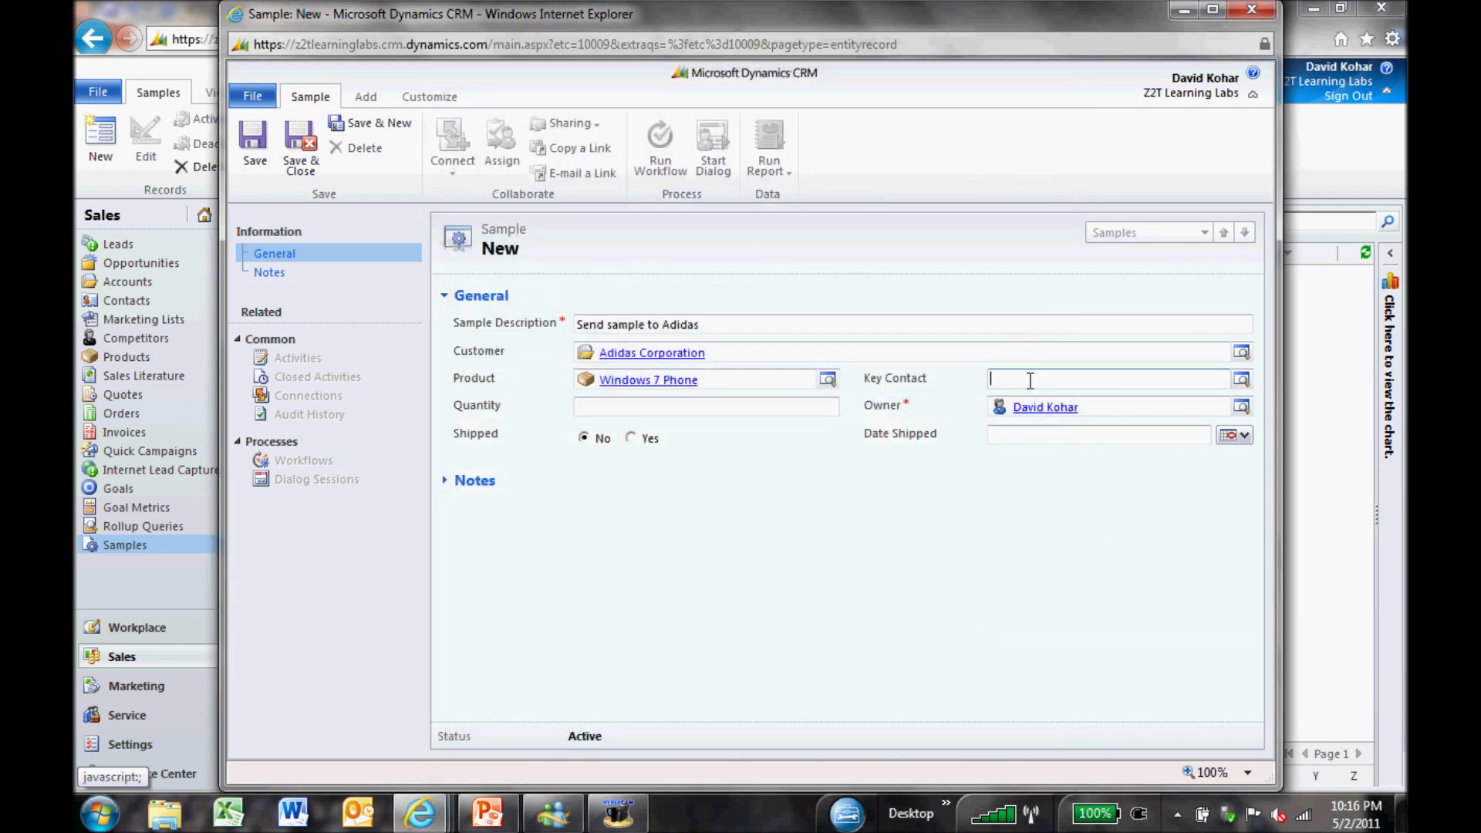
left_click(1241, 379)
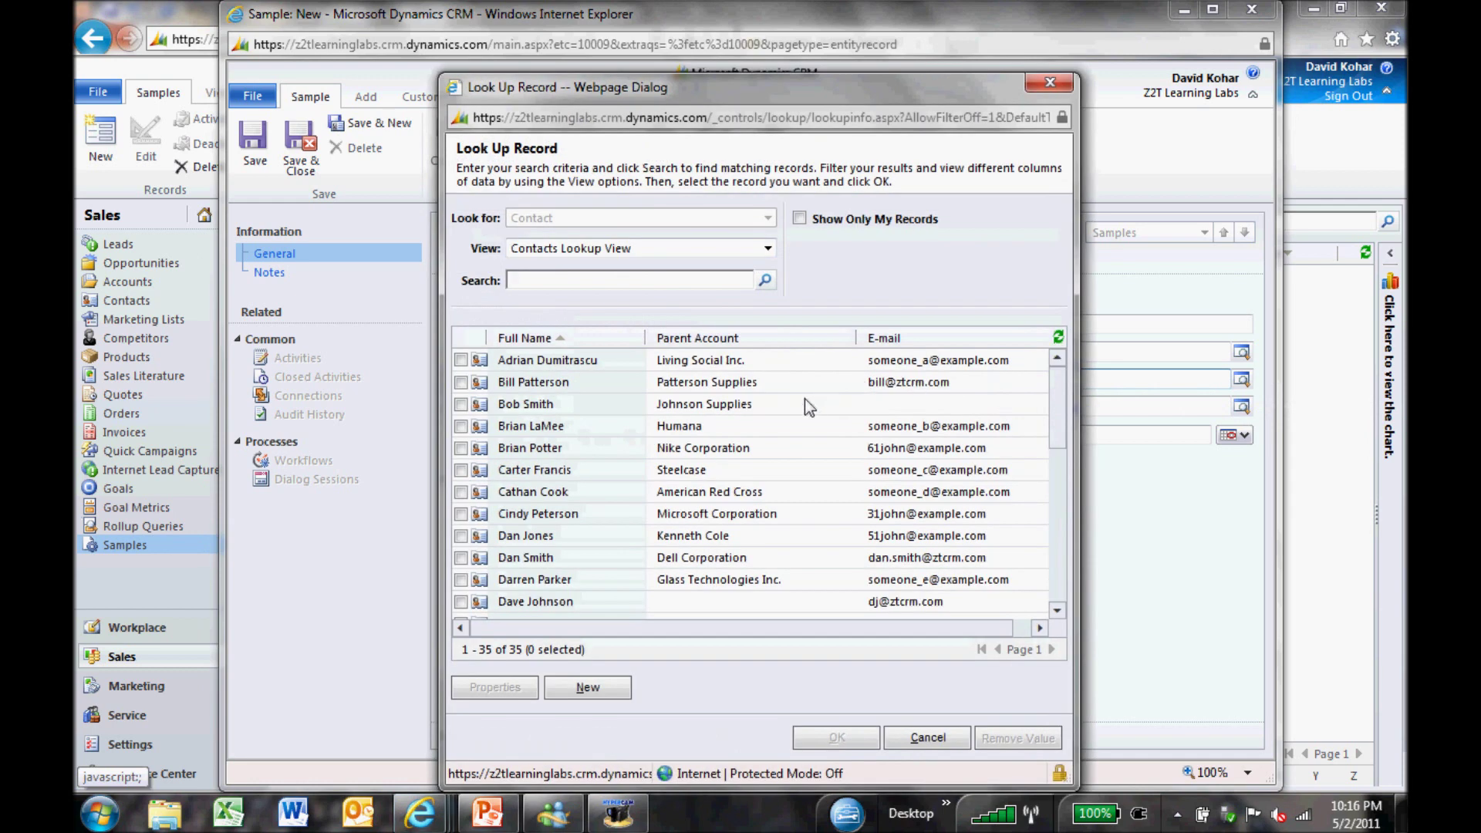
scroll(786, 447, "down", 3)
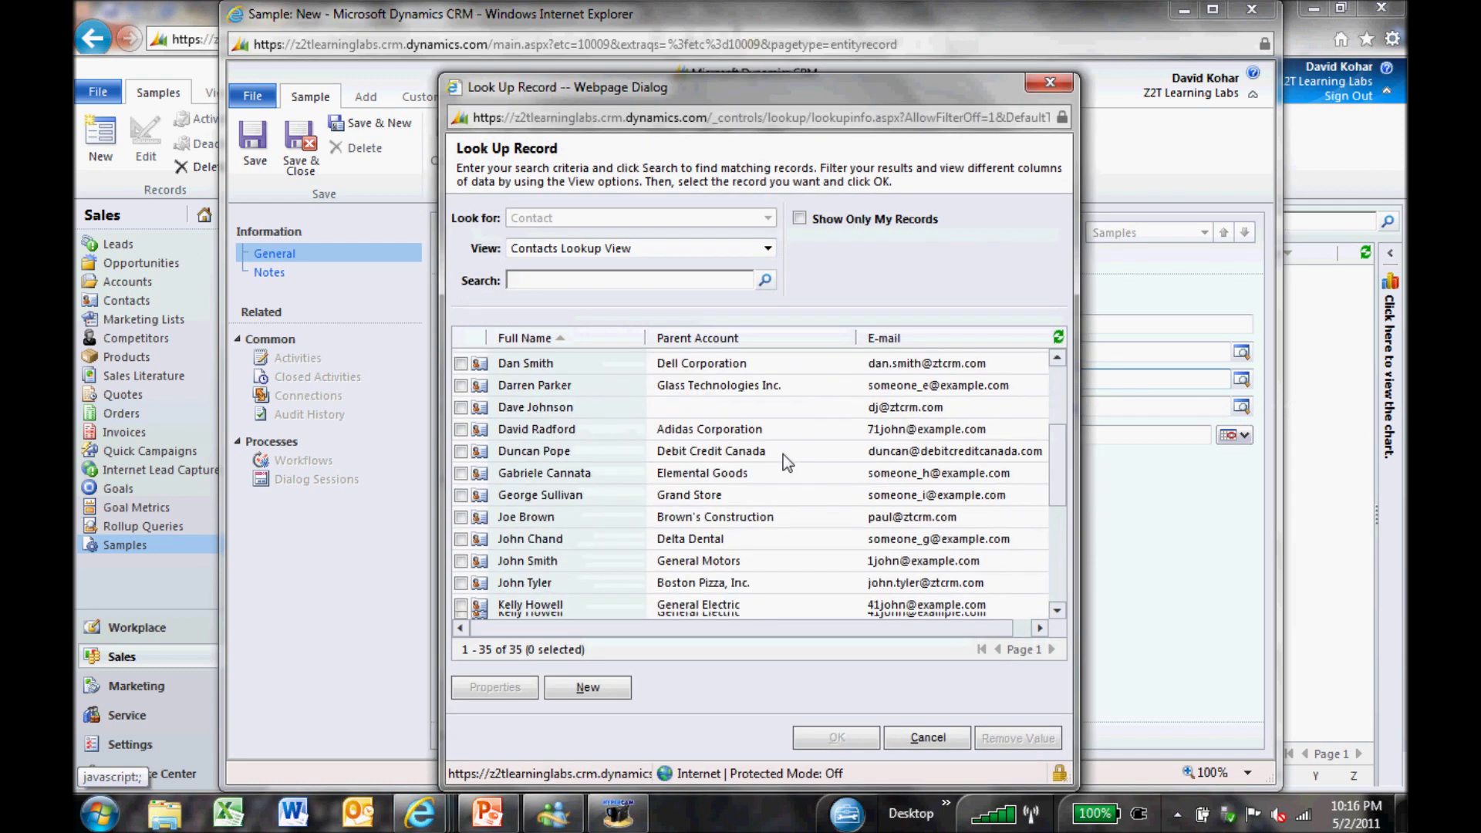
double_click(798, 423)
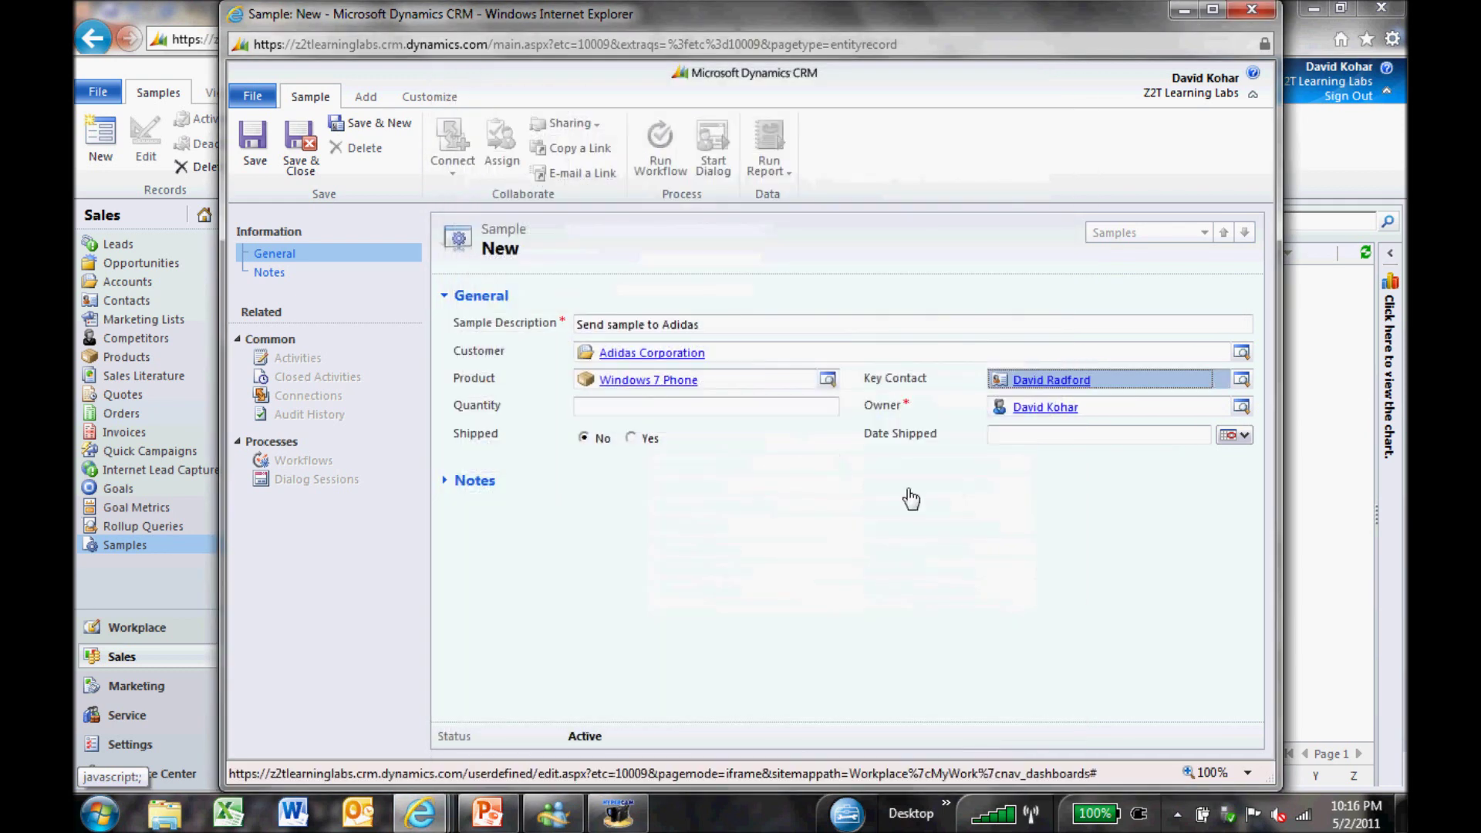
- Set Quantity to 10 and save and close the Sample record
left_click(670, 408)
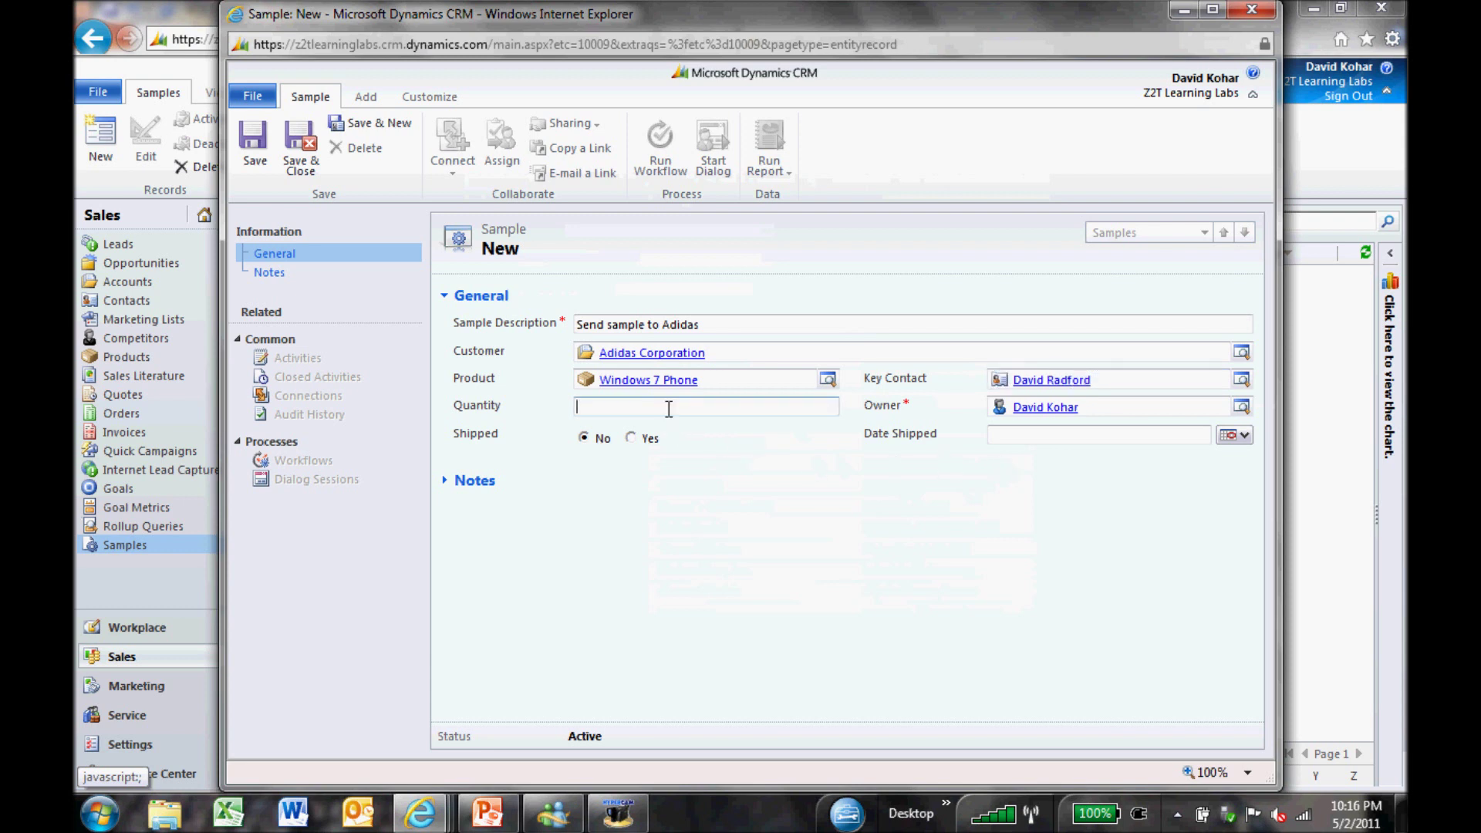
type("10")
key("Tab")
left_click(297, 149)
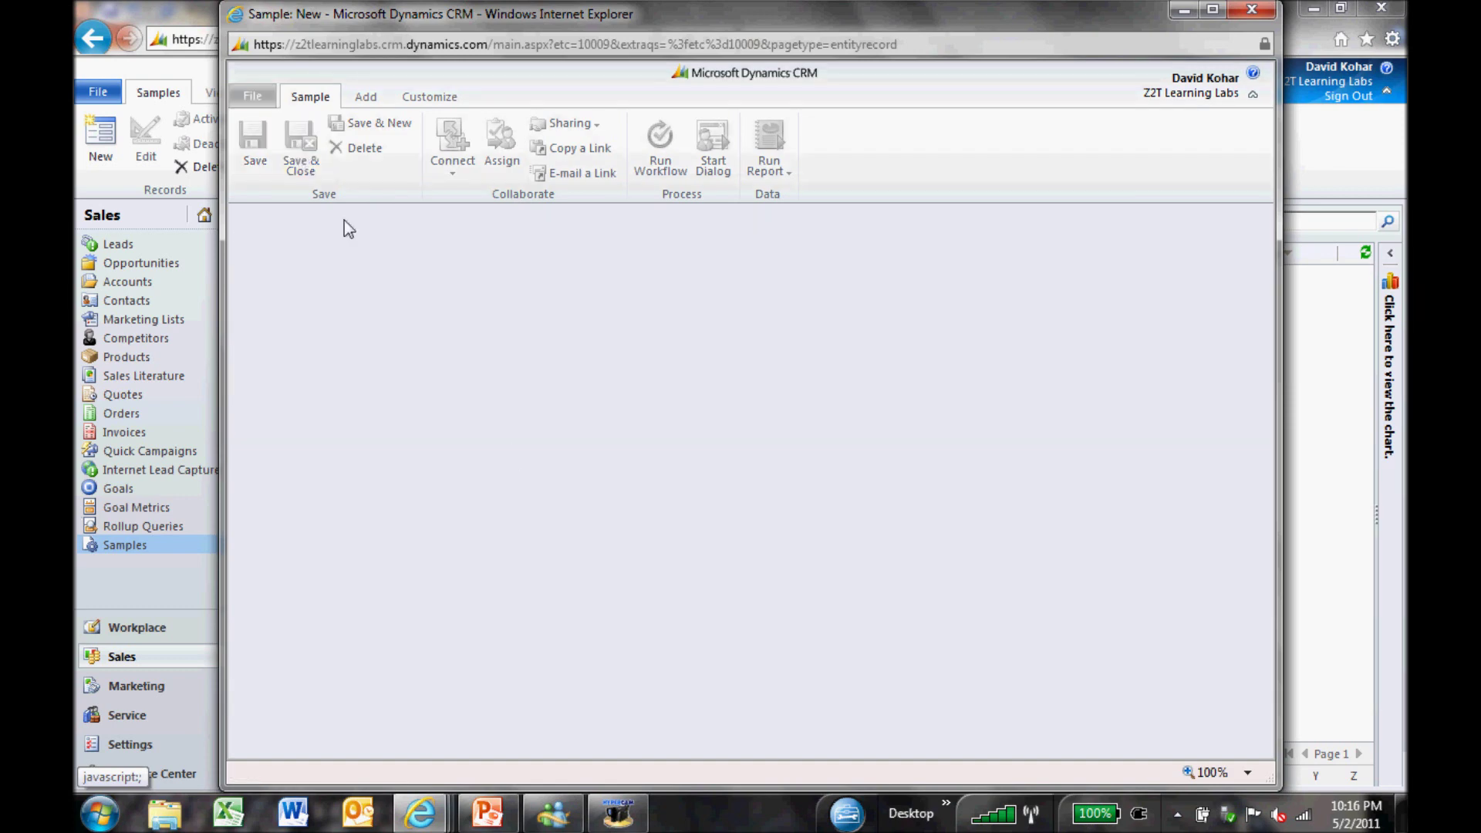